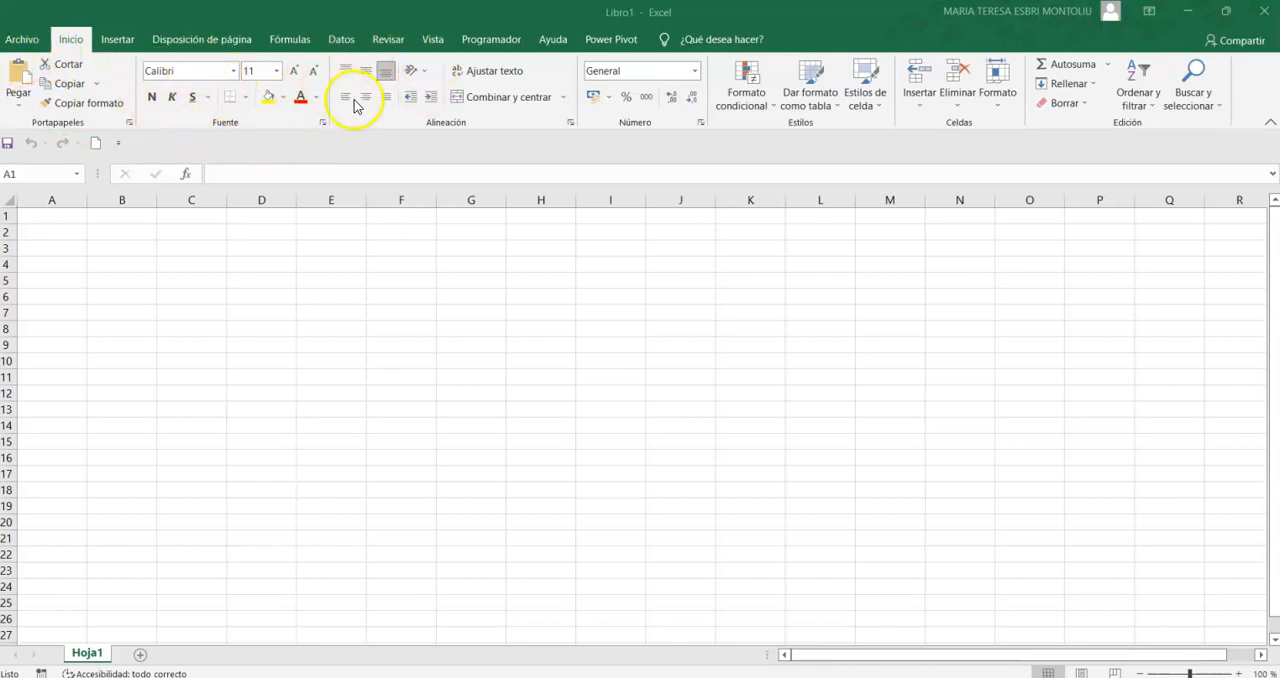
- Enter a person's full name in cell G3
click(503, 258)
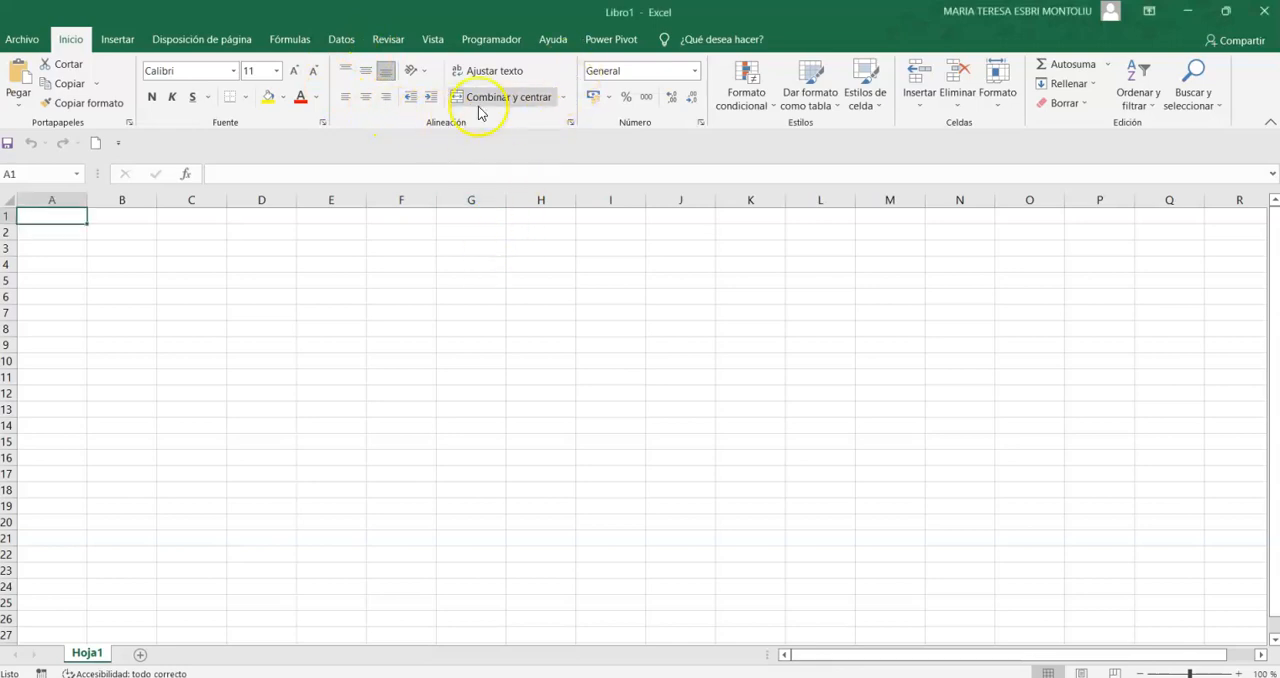
click(470, 248)
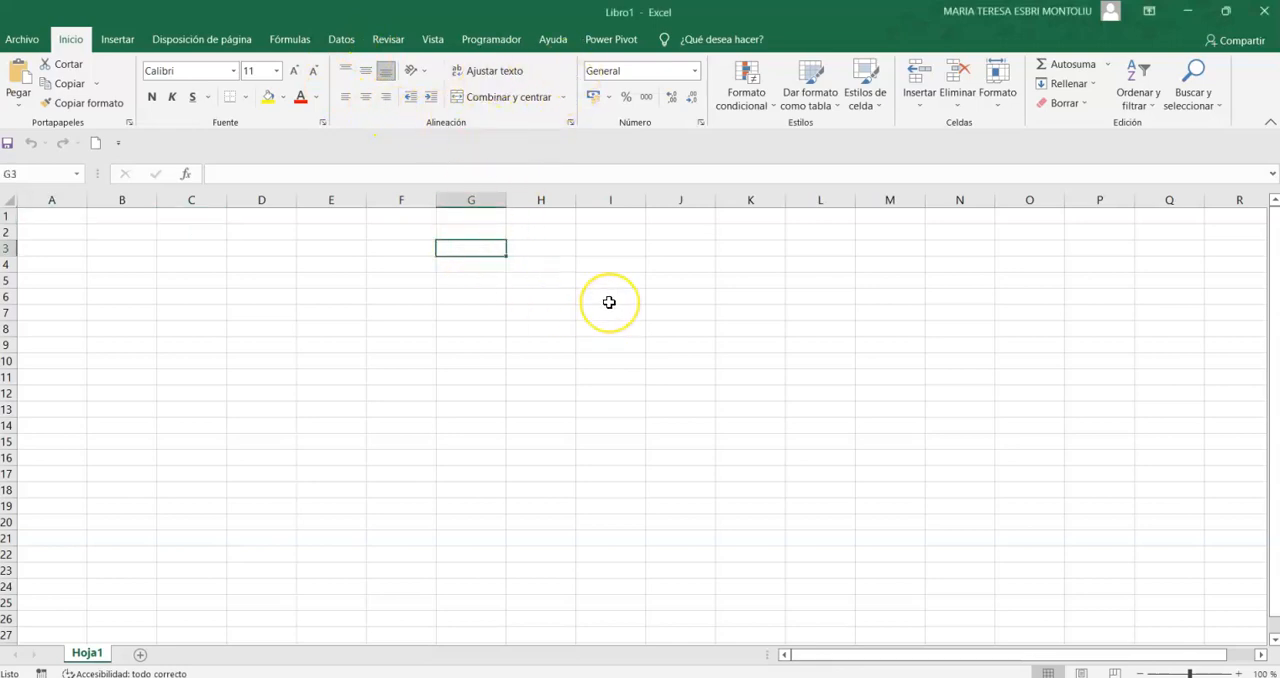
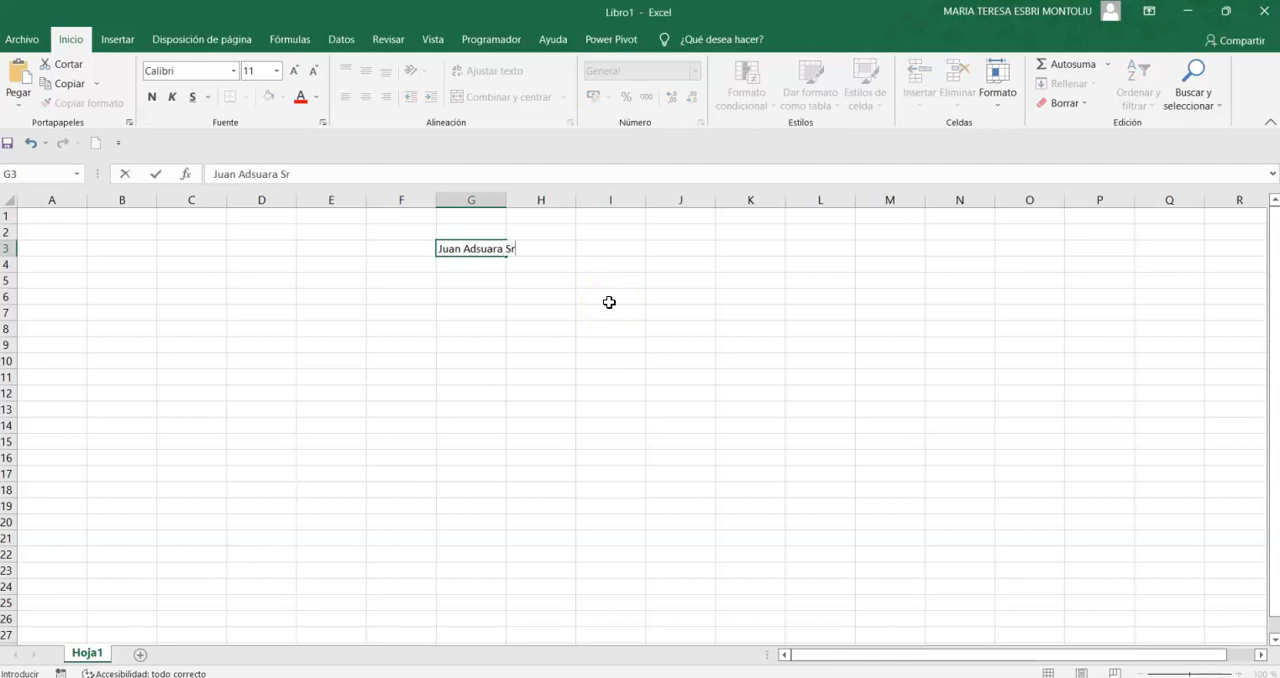
click(498, 377)
- Merge and center the name across cells G3:H3
click(485, 249)
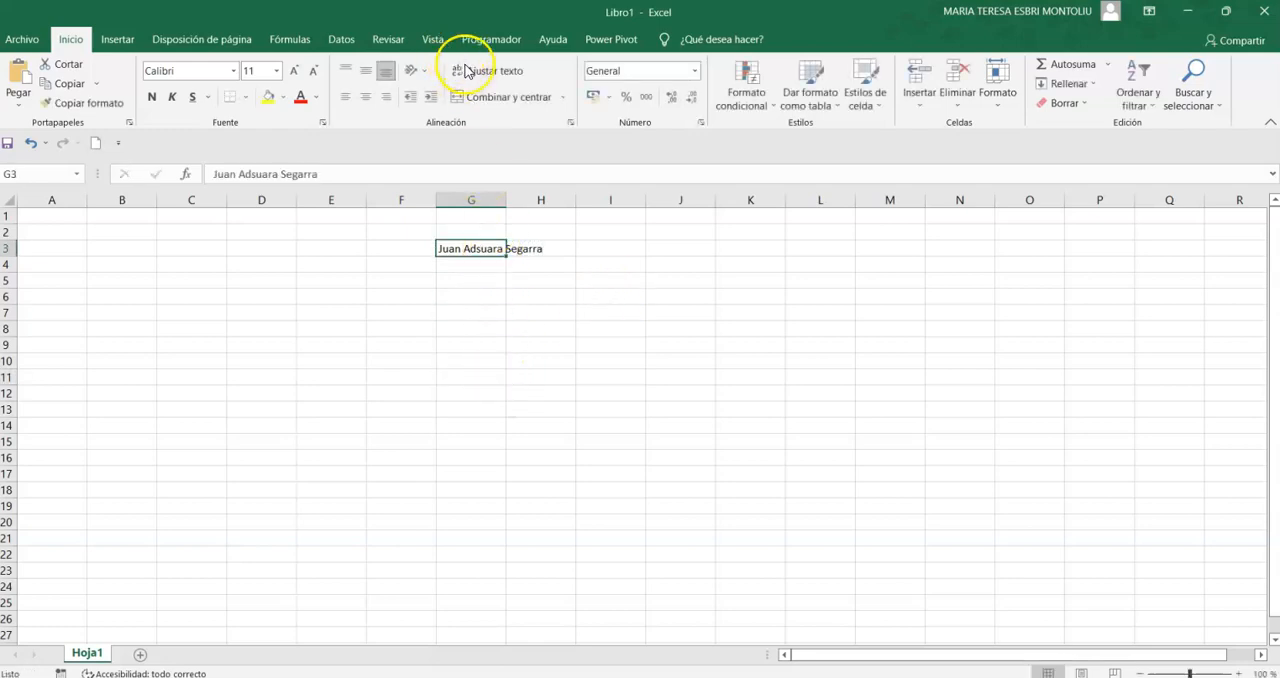
click(481, 72)
click(480, 72)
click(490, 100)
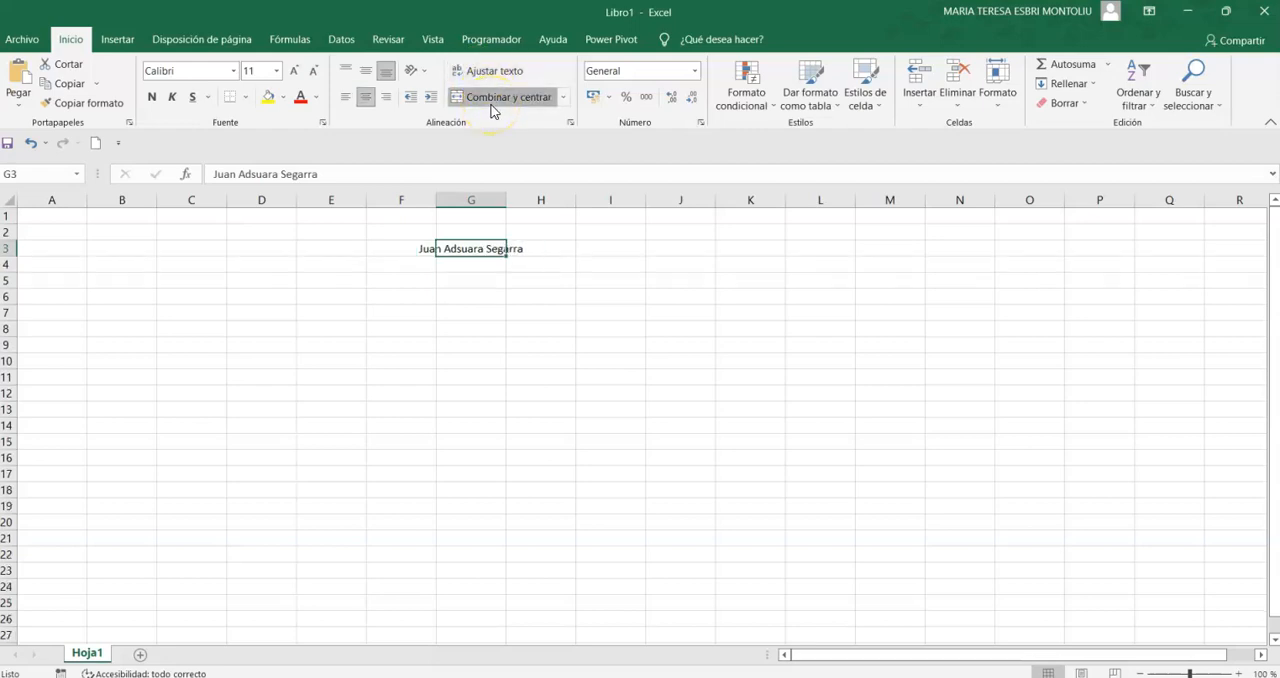
drag(546, 244, 471, 249)
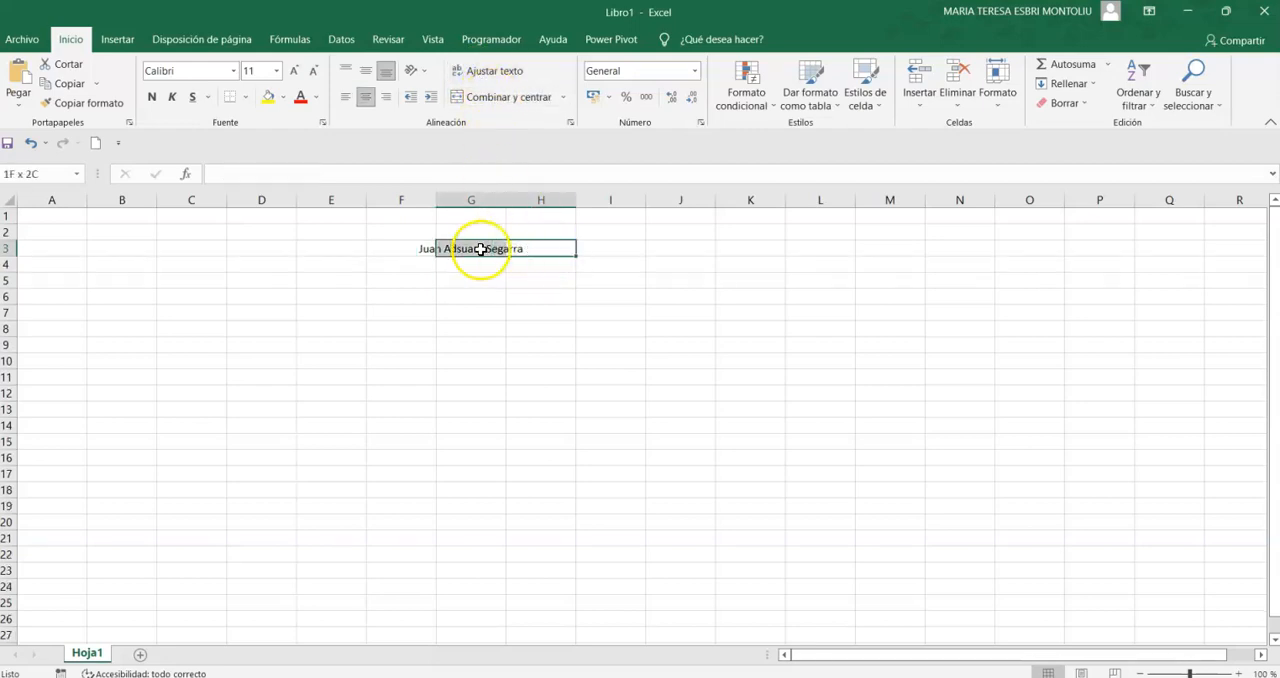
click(508, 99)
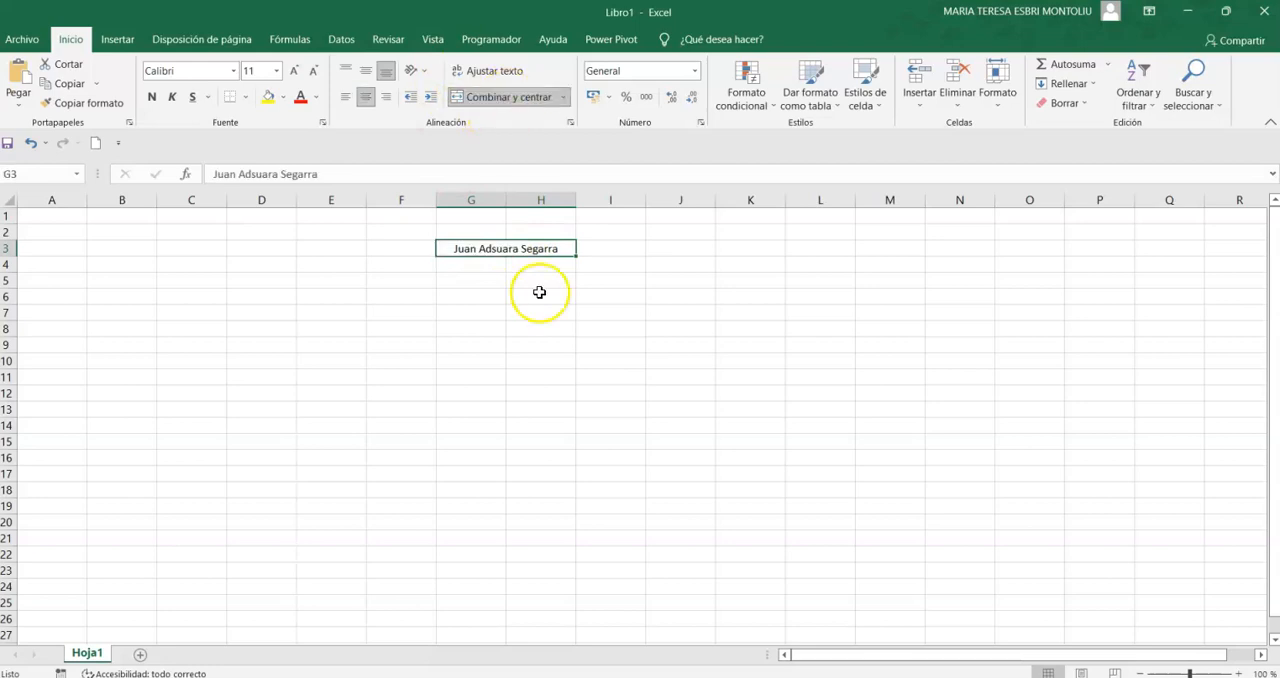
- Apply a thick outside border to the merged name cell G3:H3
click(475, 377)
click(523, 250)
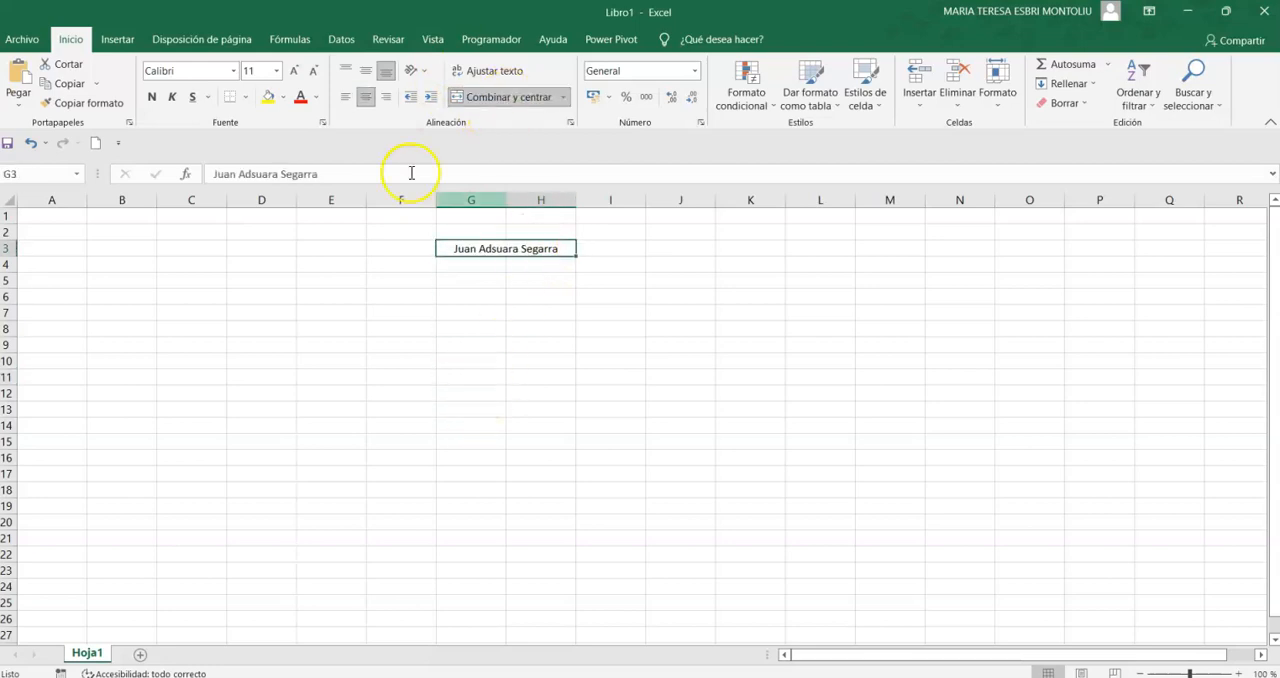
click(249, 99)
click(223, 280)
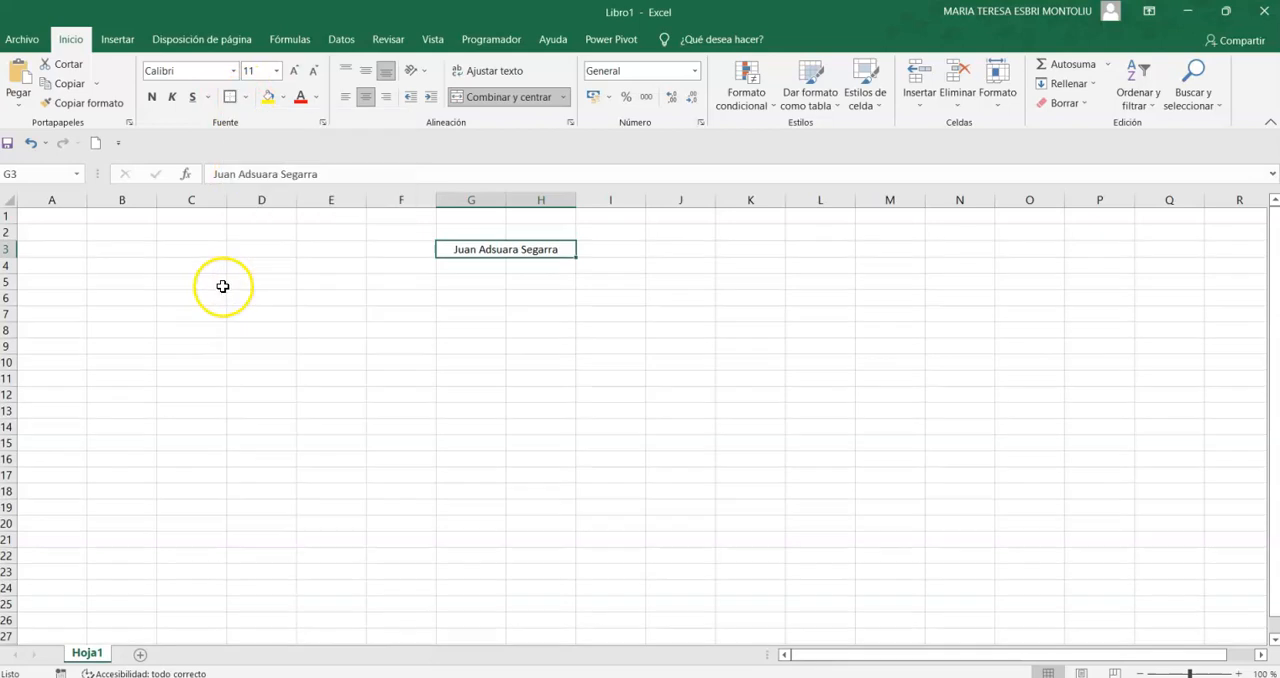
click(620, 355)
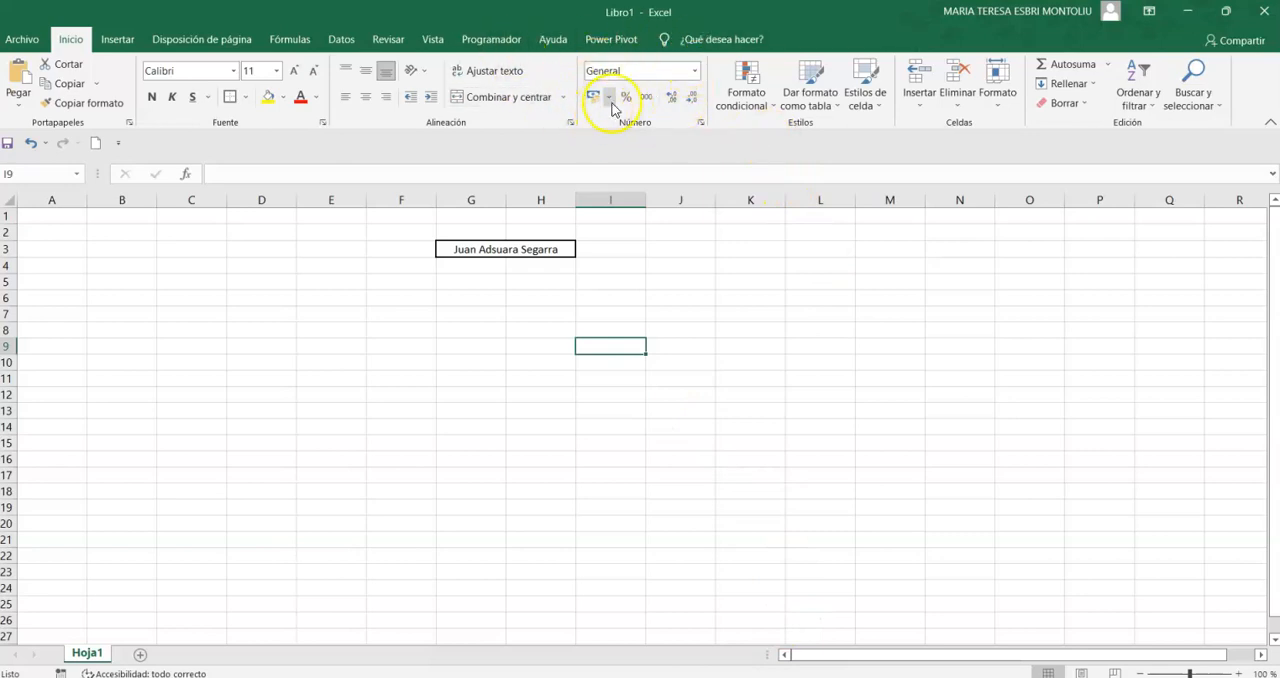
click(695, 72)
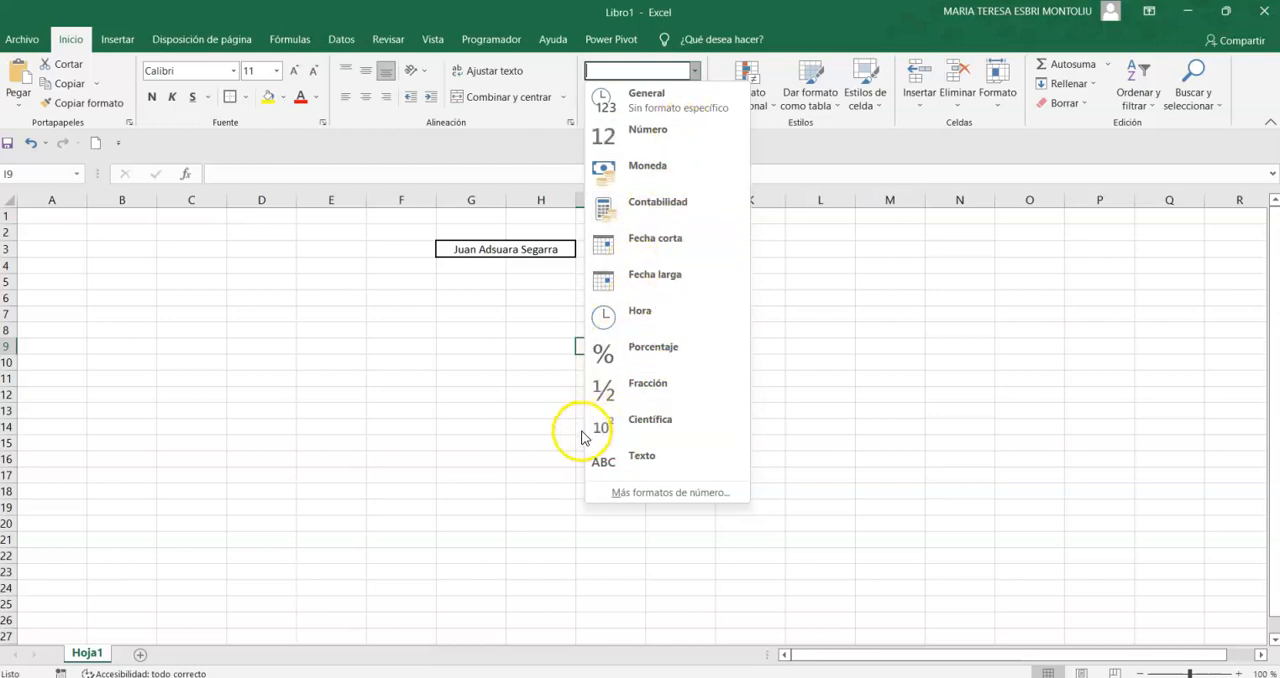
click(460, 355)
click(822, 265)
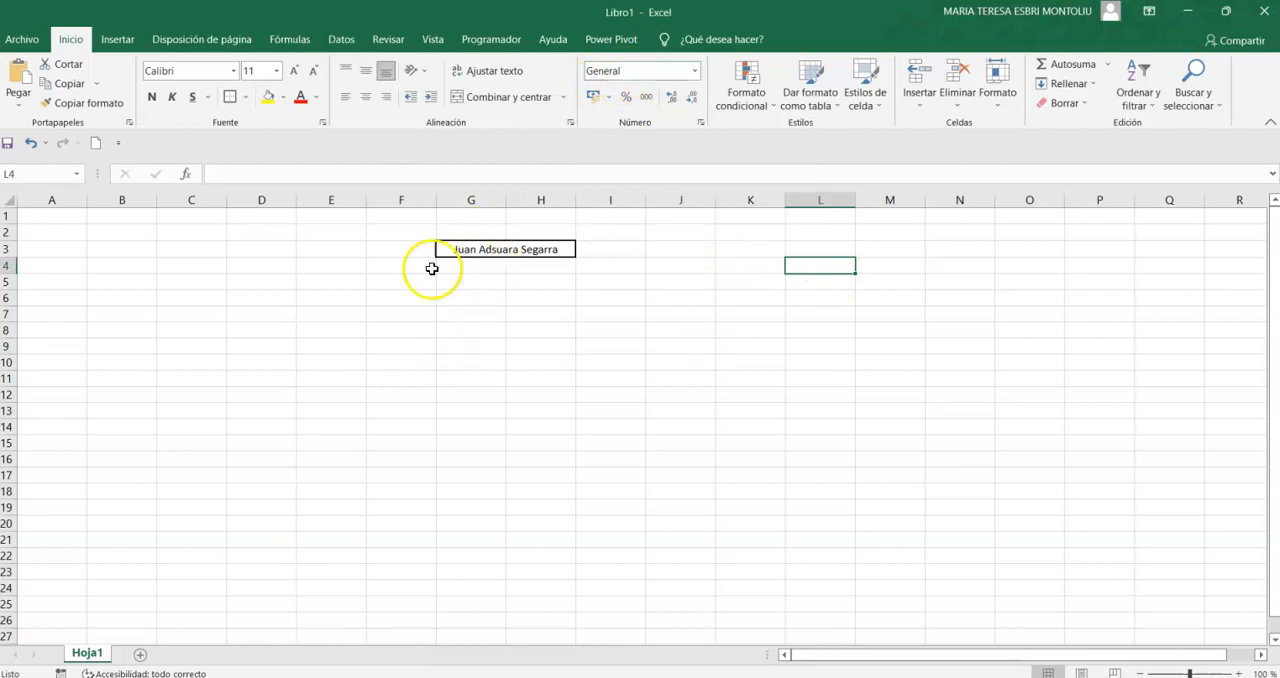
click(251, 283)
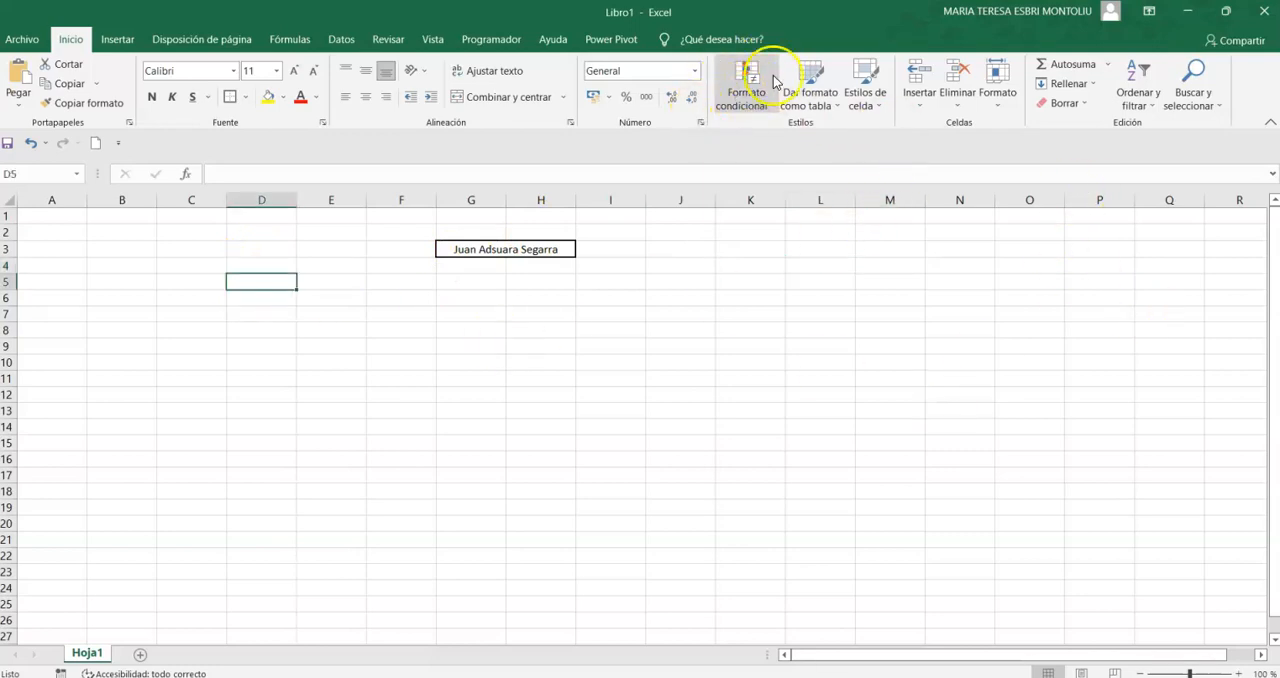
click(333, 324)
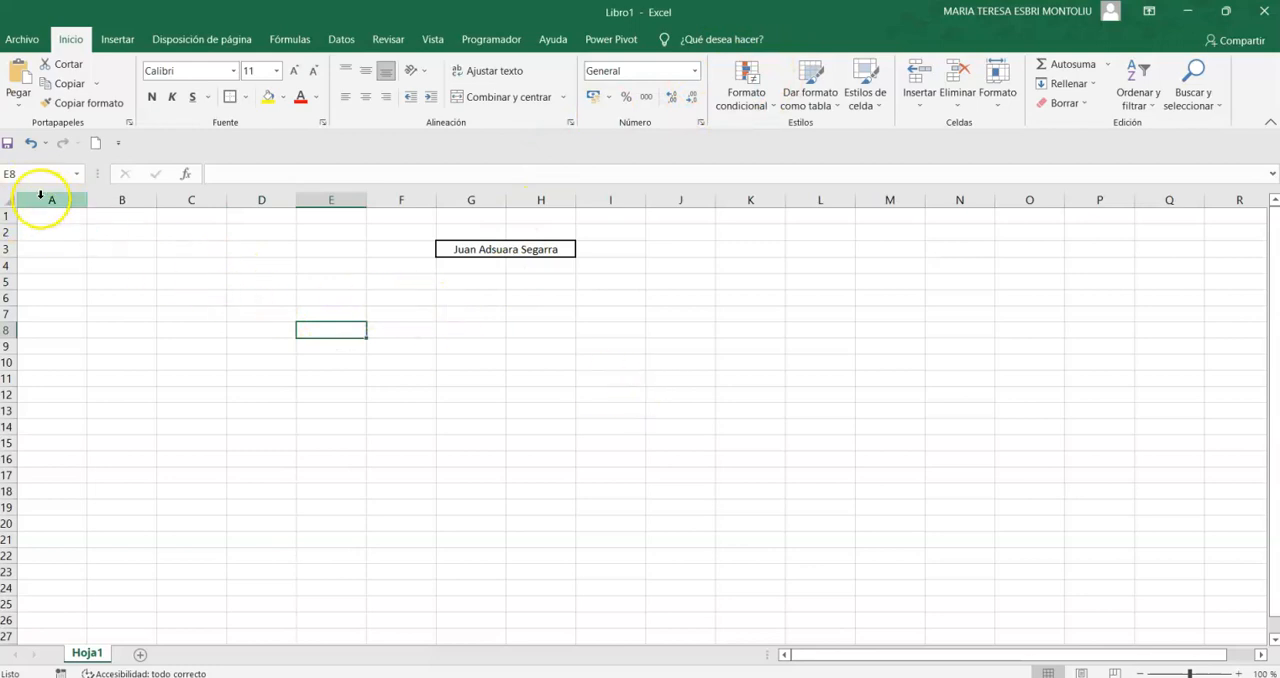
click(322, 199)
drag(409, 203, 172, 198)
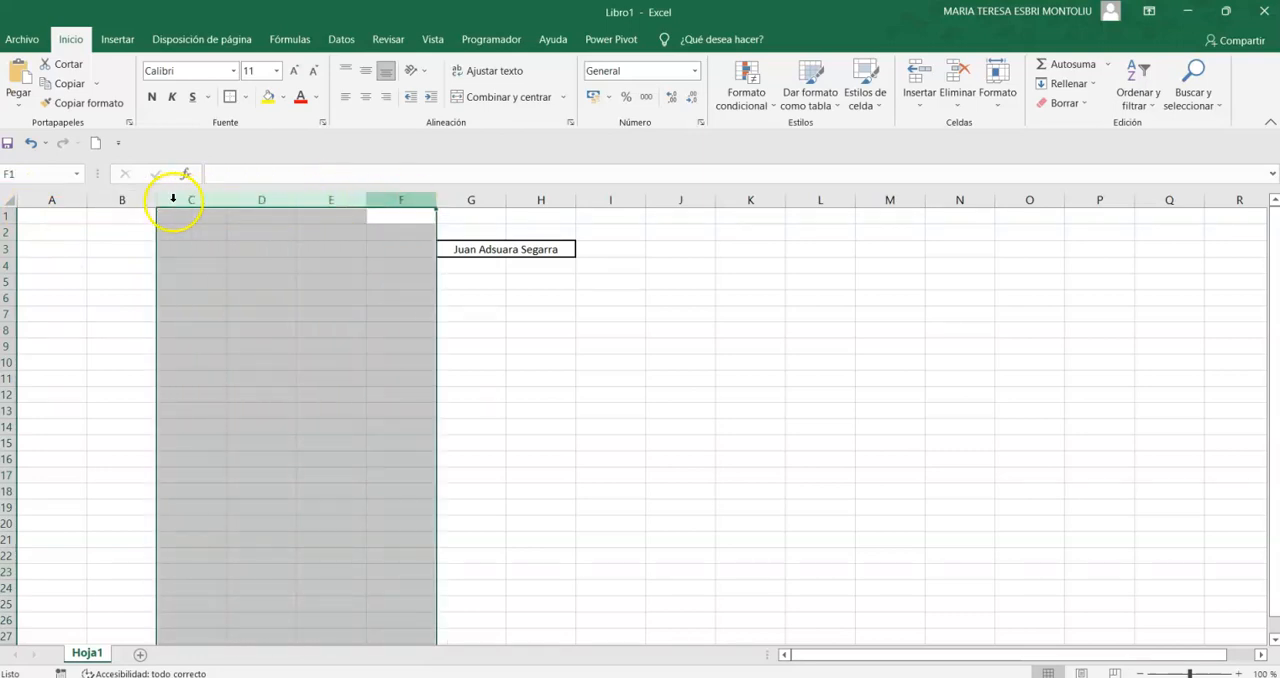
- Apply a conditional formatting rule to the whole sheet that highlights values less than 0 with light red fill and dark red text
click(9, 199)
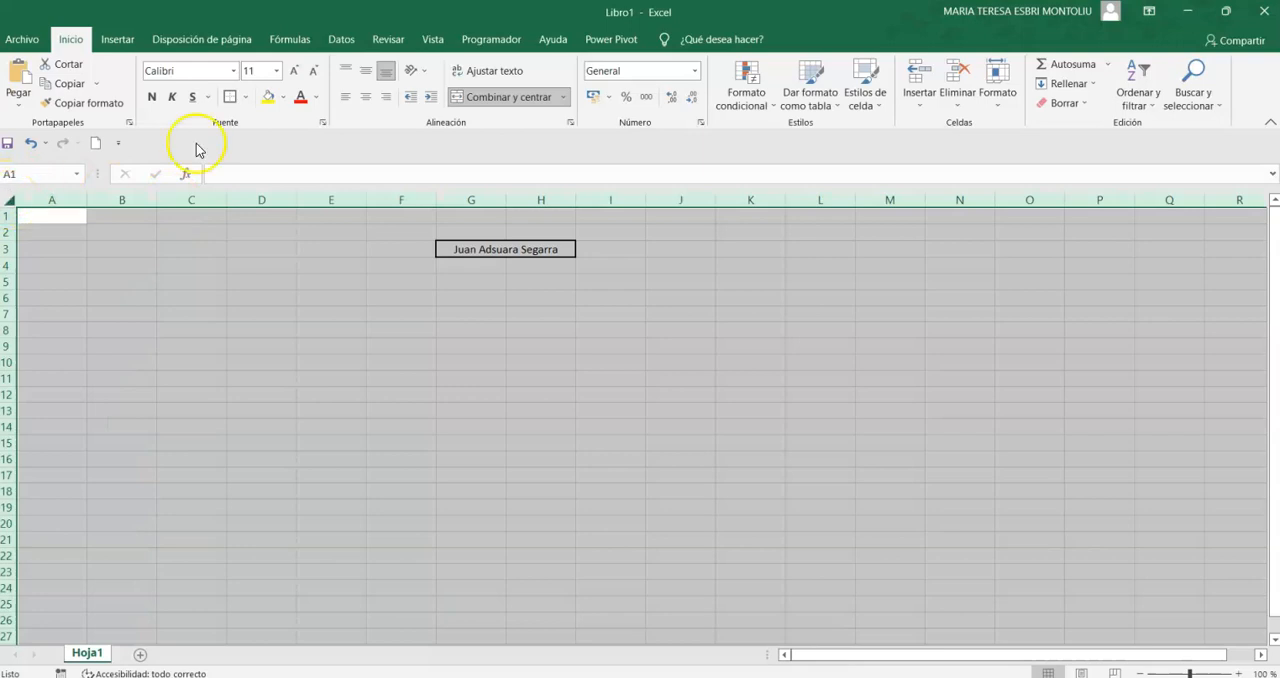
click(742, 92)
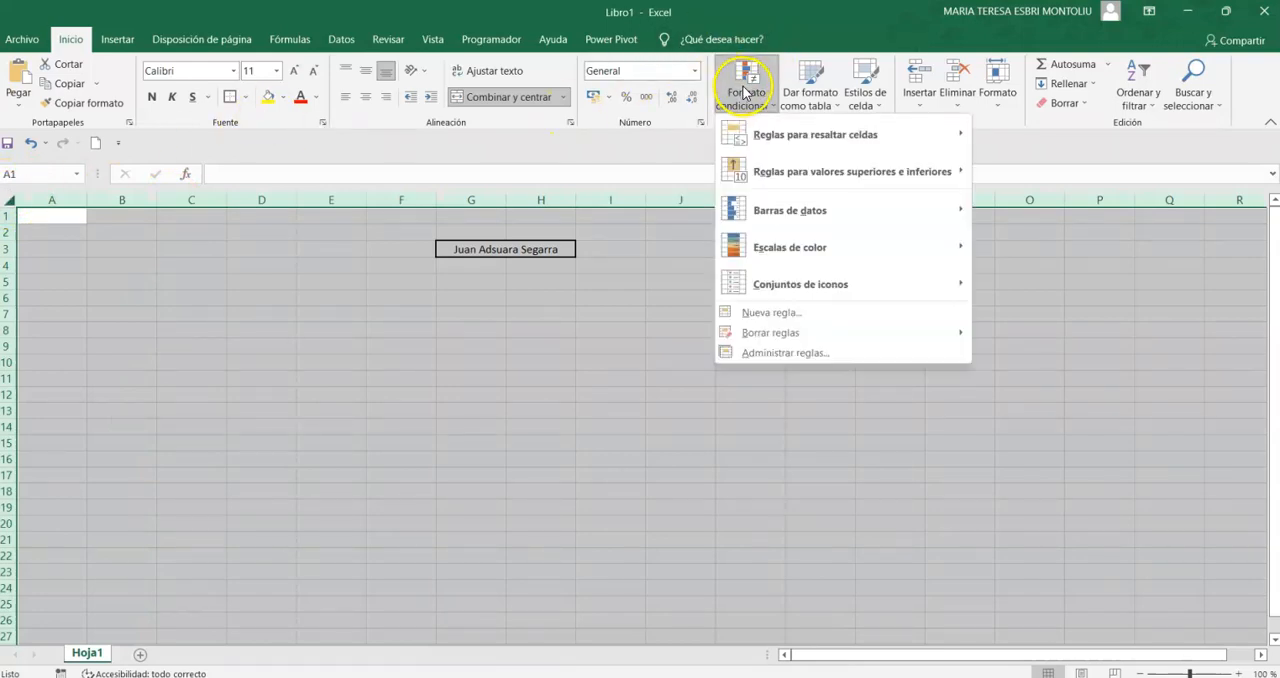
mouse_move(815, 145)
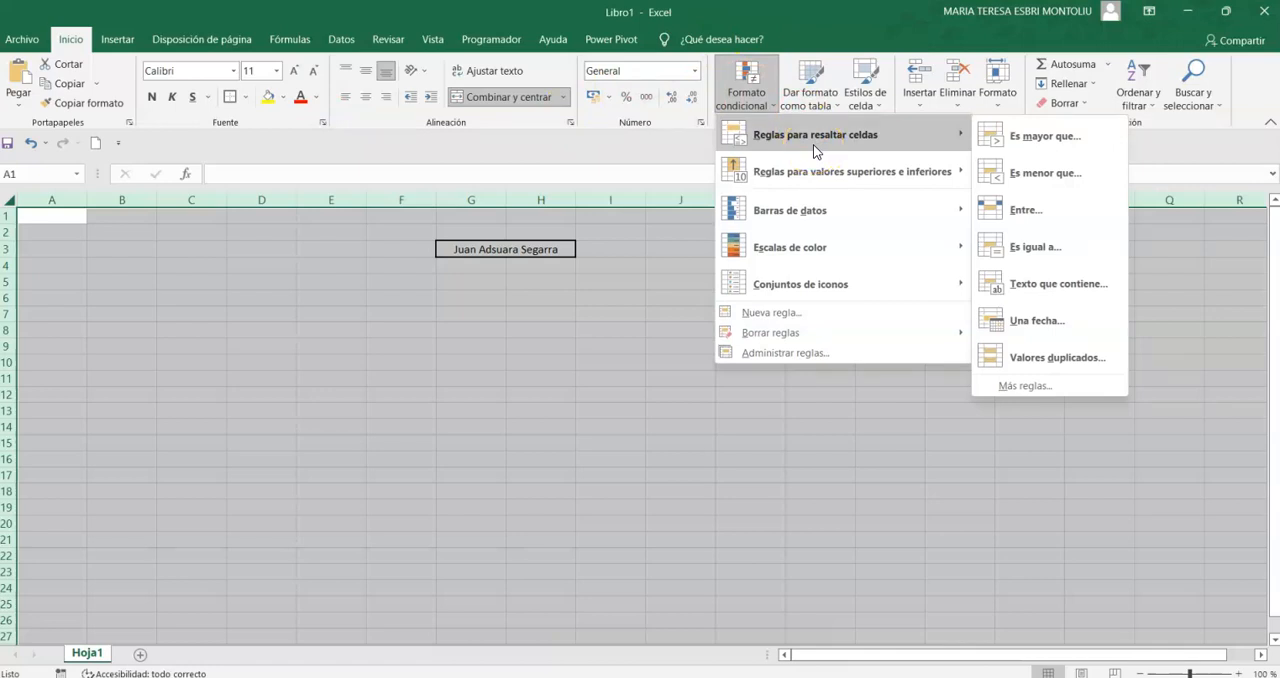
click(1045, 173)
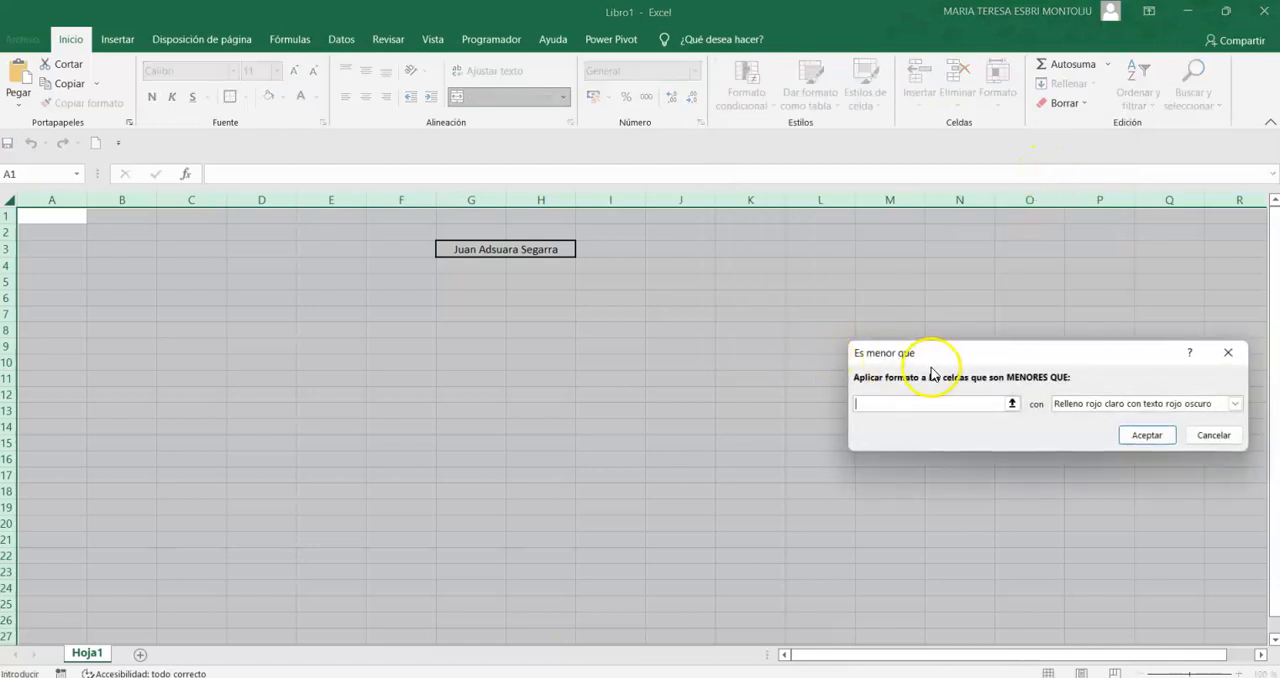
click(943, 406)
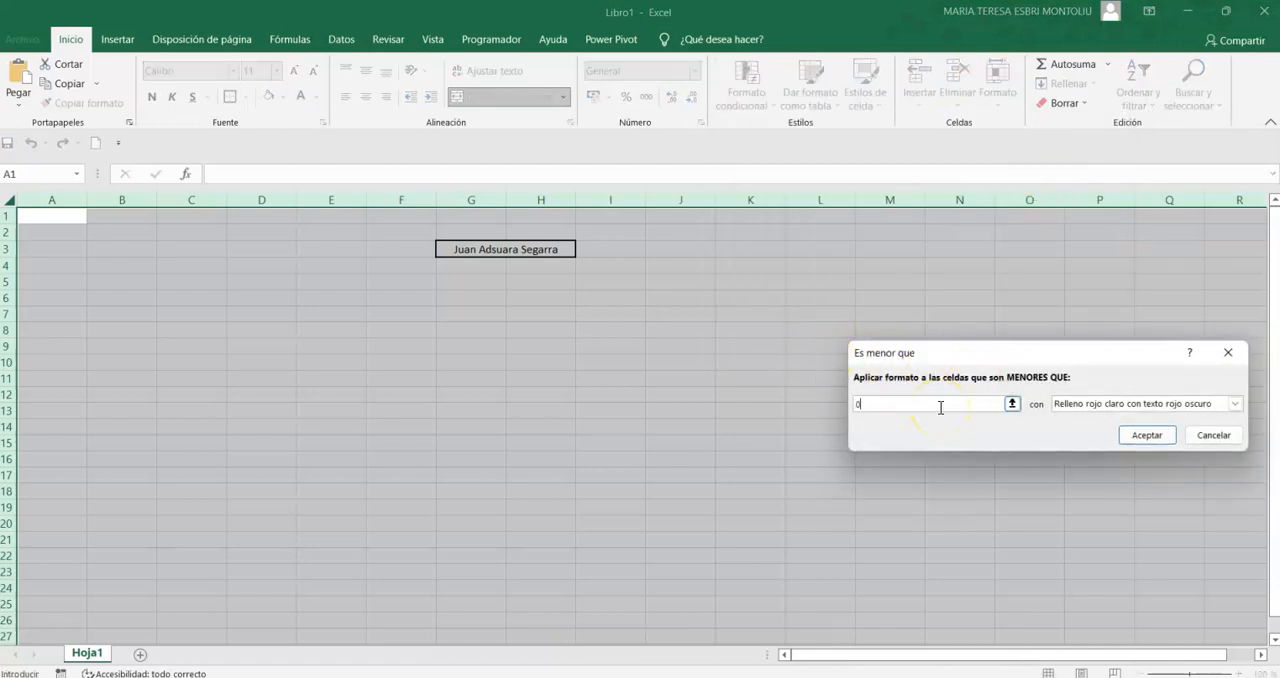
click(1232, 405)
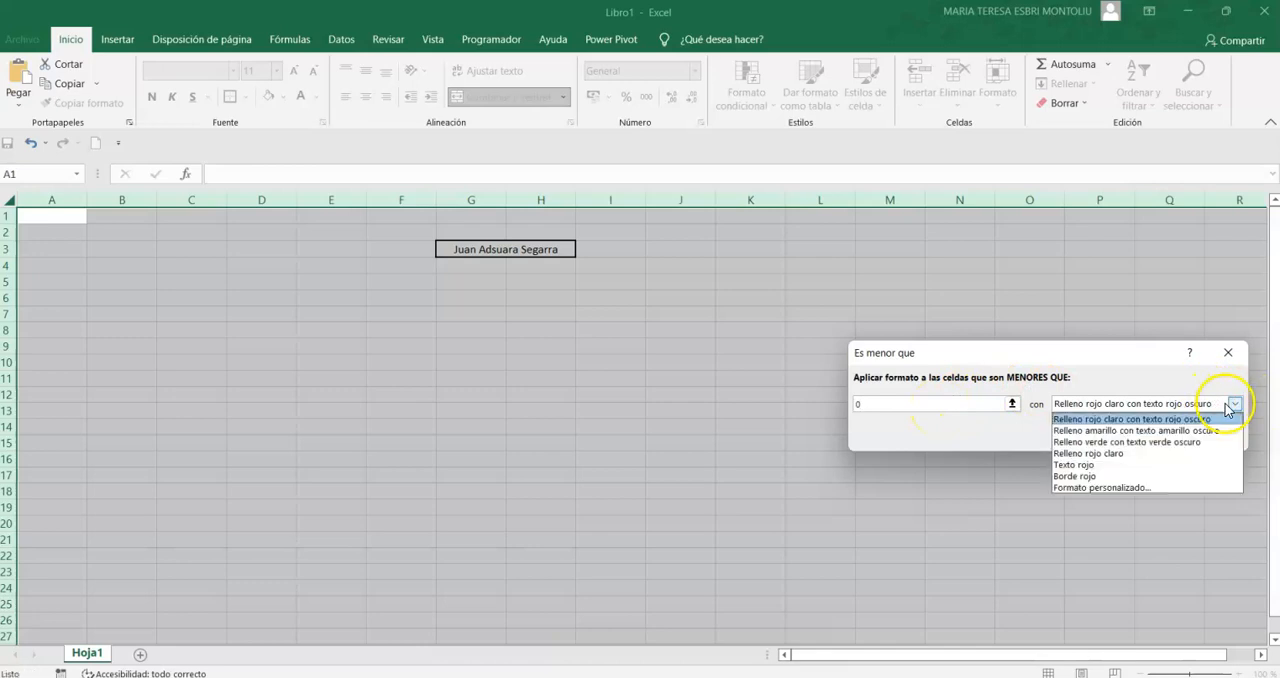
click(1177, 420)
click(1150, 435)
- Enter -9 in cell E7 to test the conditional formatting rule
click(347, 316)
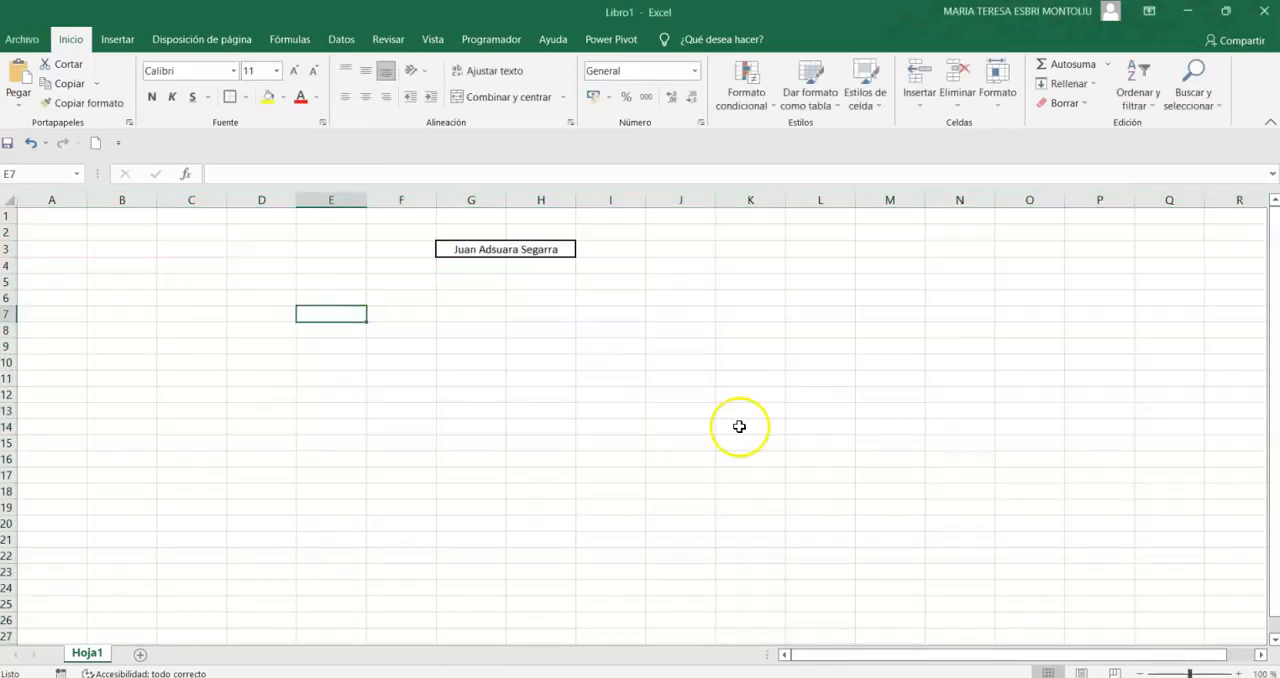
text(-9)
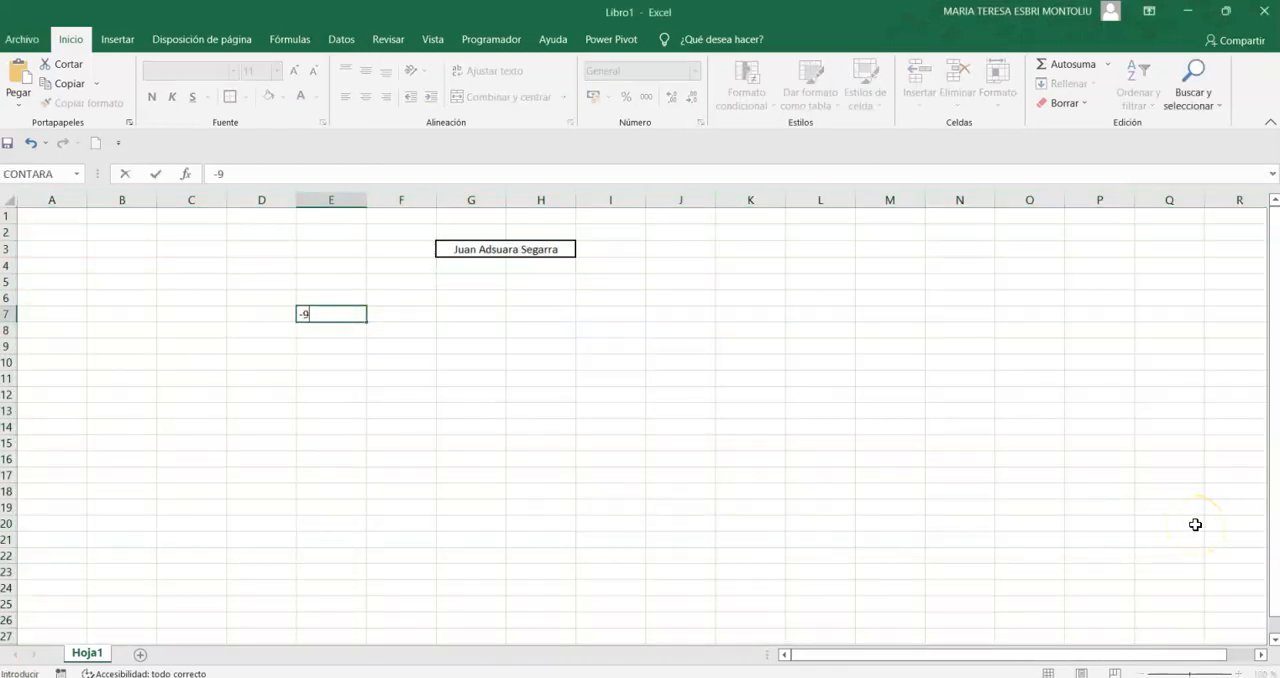
key(Return)
- Enter the test values -9 in cell I7 and -6 in cell I8
key(Up)
key(Right)
key(Right)
key(Right)
key(Right)
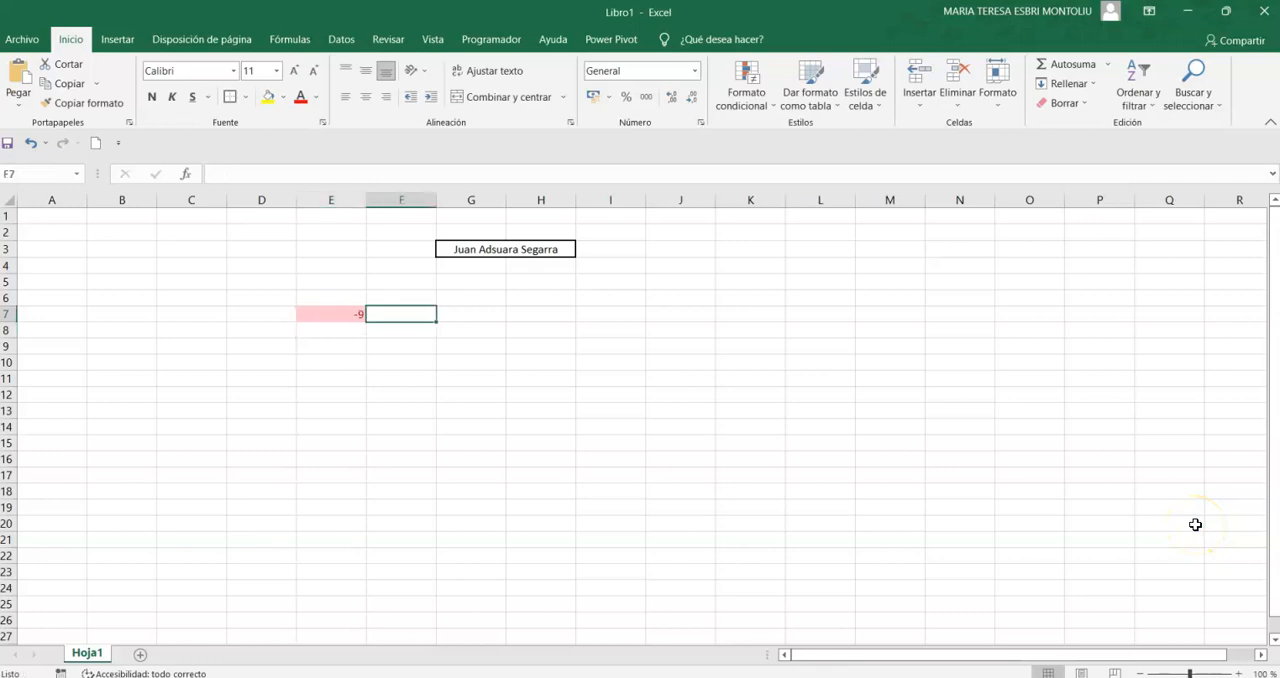
text(-9)
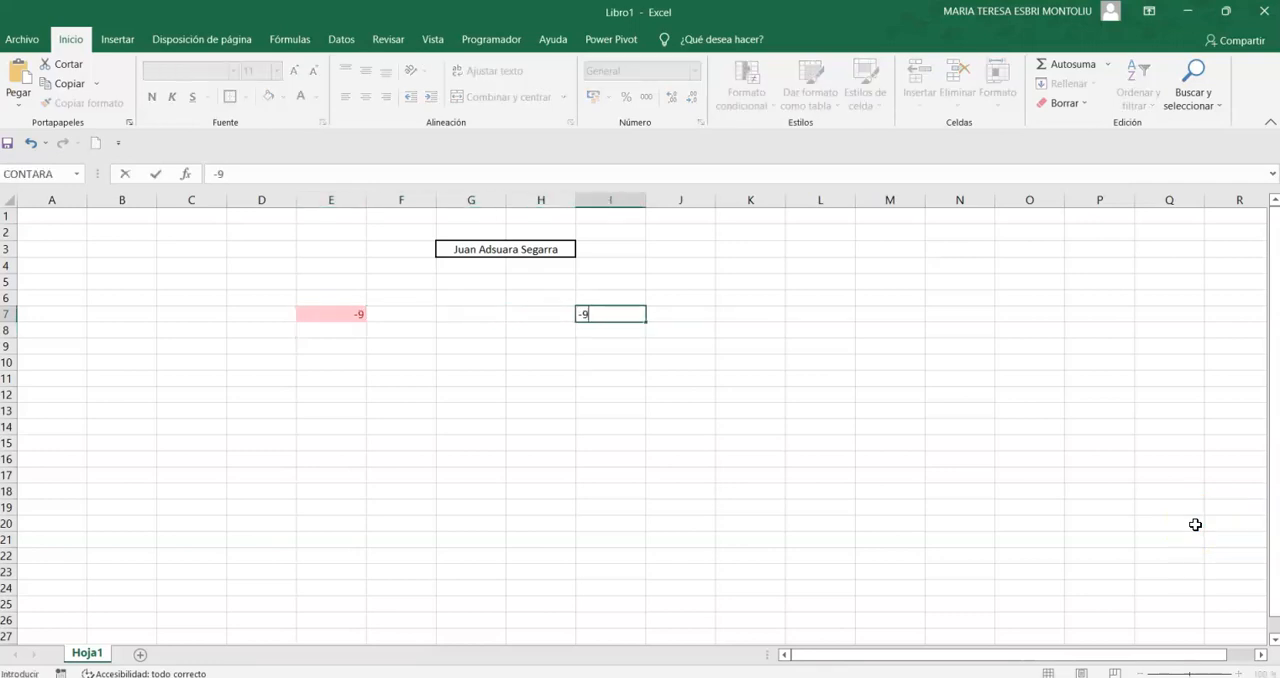
key(Return)
text(-6)
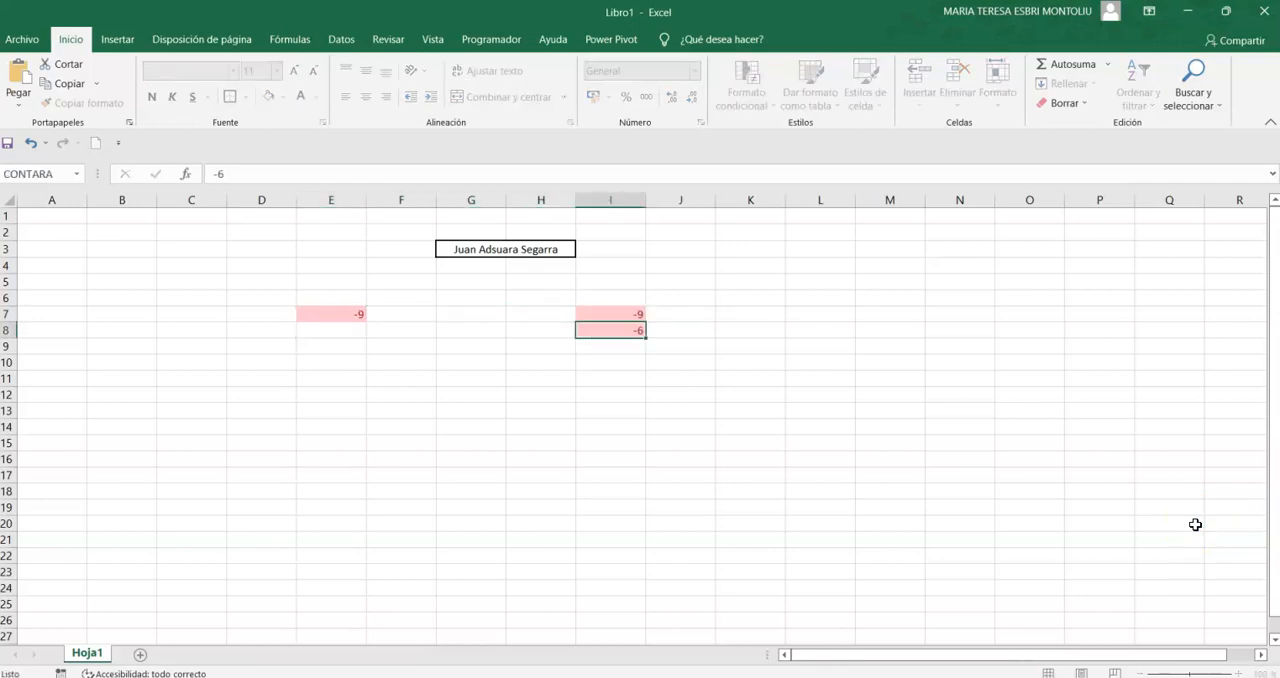
key(Return)
- Enter the test value -8 in cell G17 and clear the contents of range E5:M22
click(464, 471)
text(-)
key(Return)
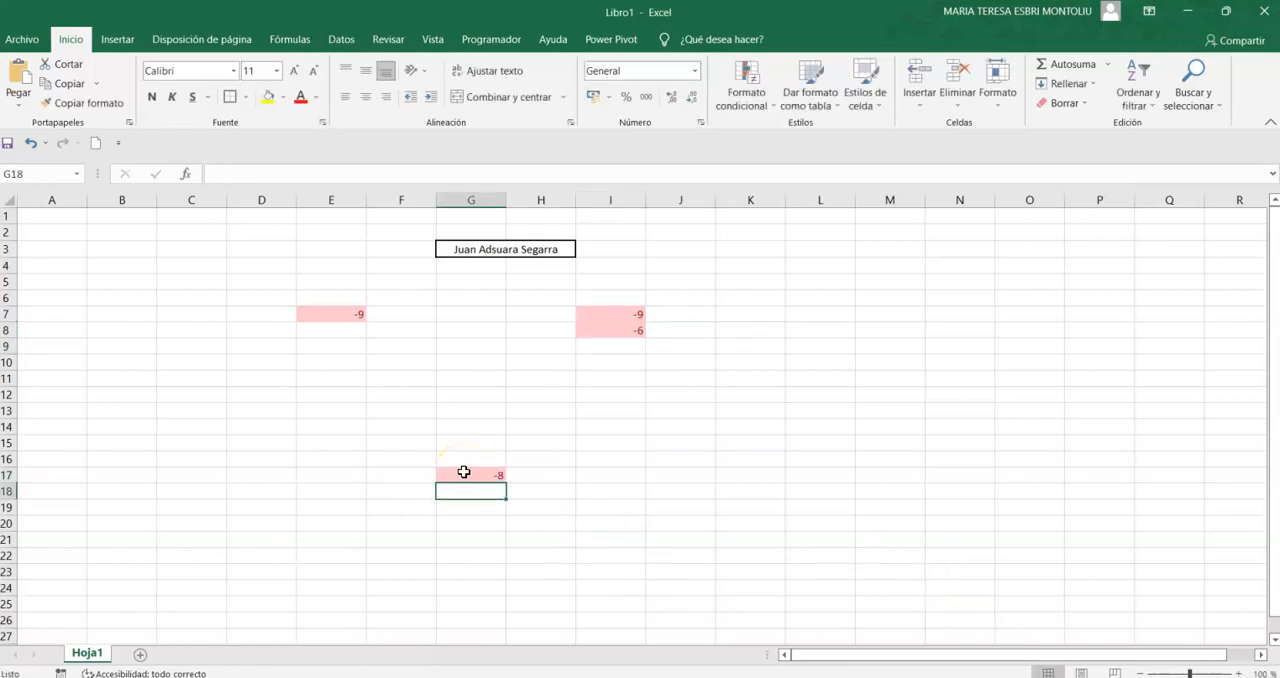
drag(343, 277, 857, 555)
key(Delete)
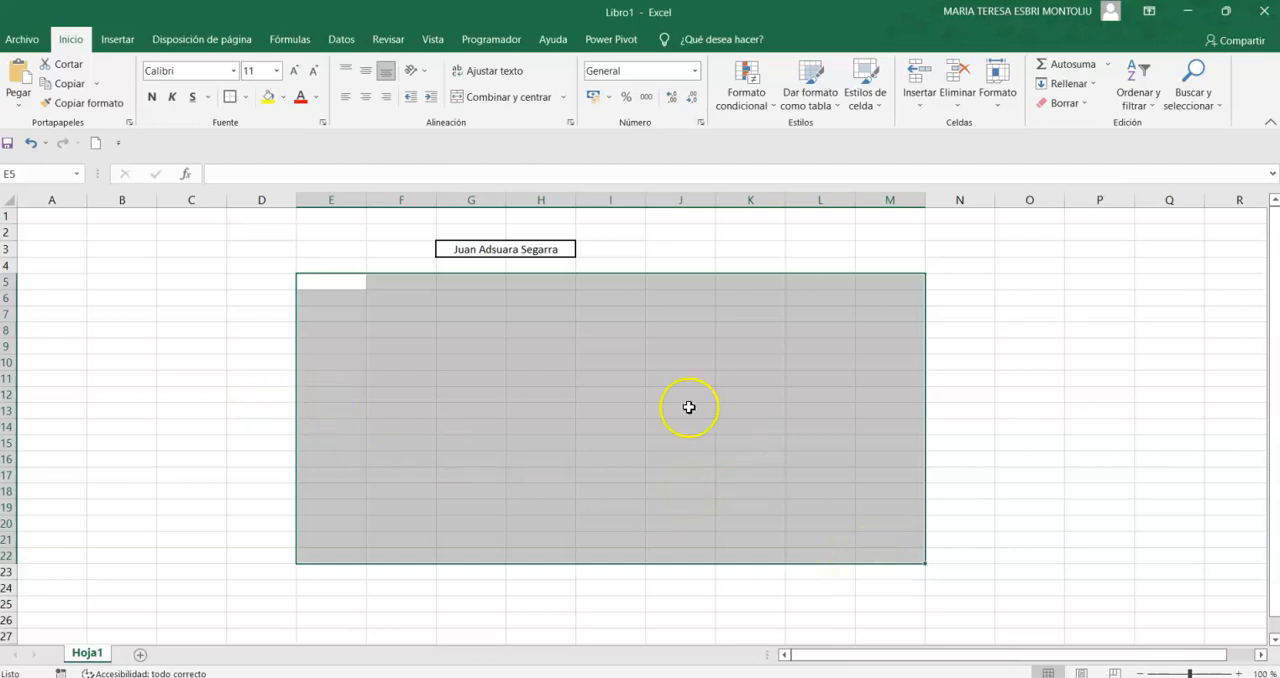
- Enter the negative test value -6 in cell N4
click(980, 311)
click(975, 272)
text(-6)
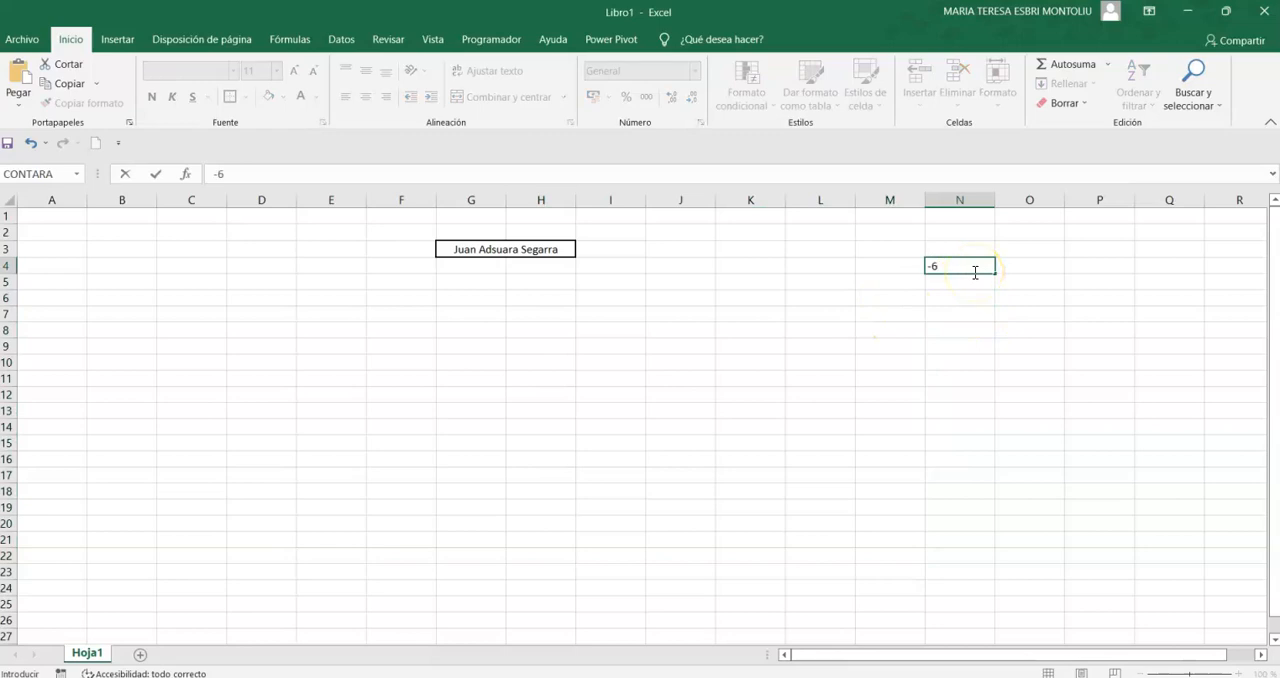
key(Return)
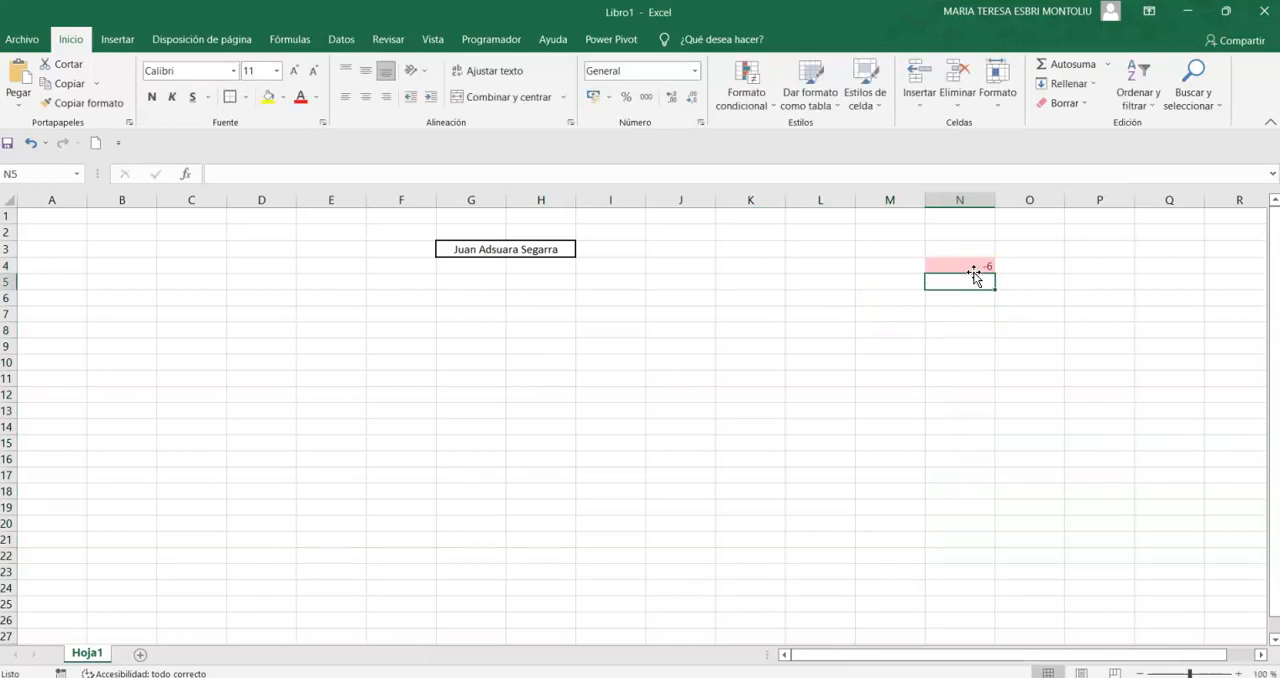
click(905, 363)
click(788, 98)
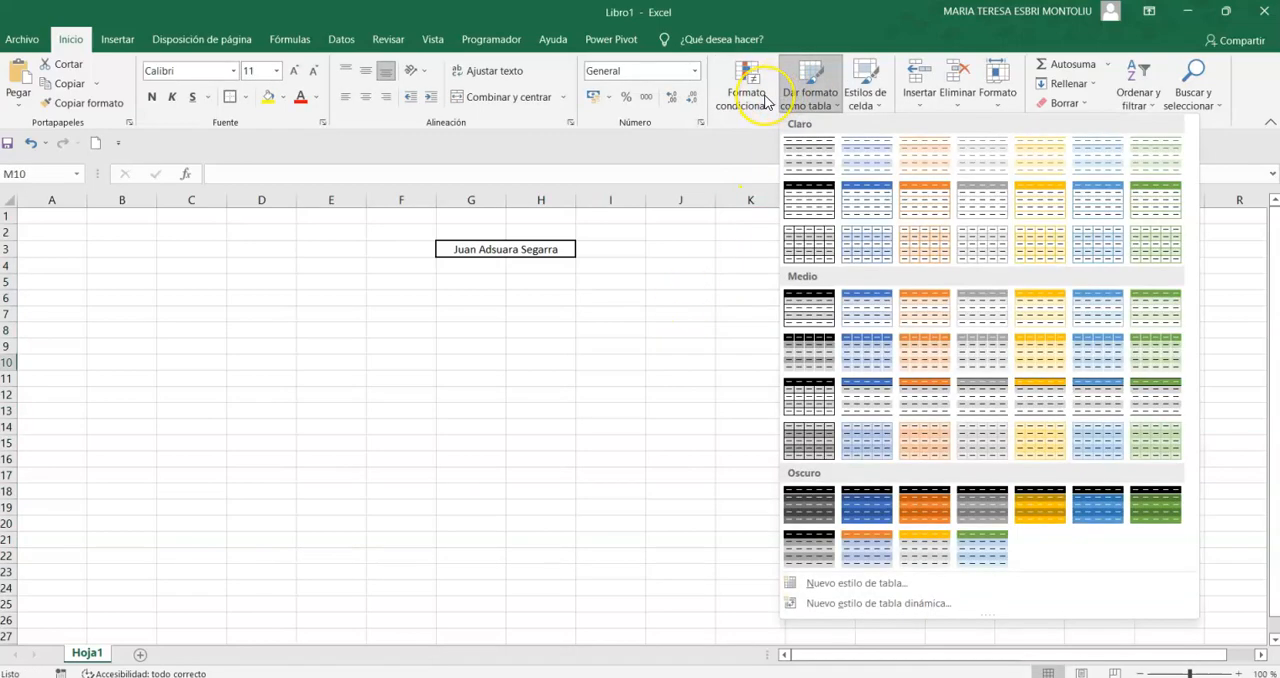
click(766, 101)
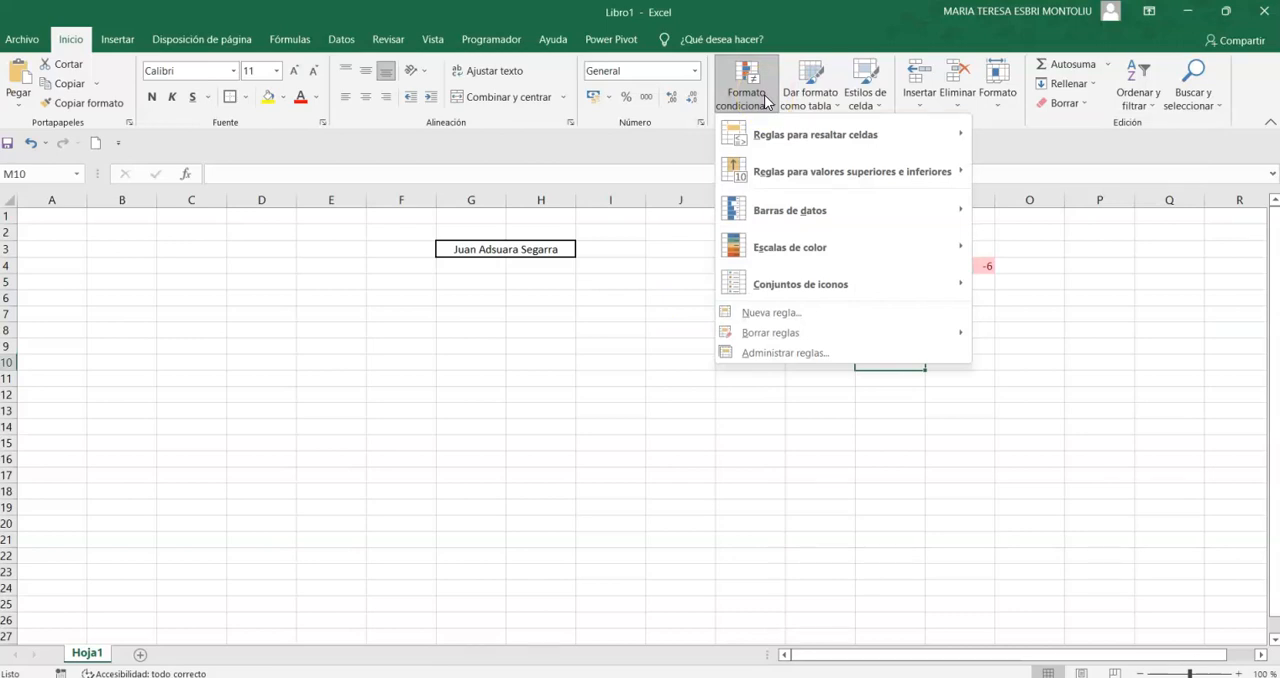
click(903, 416)
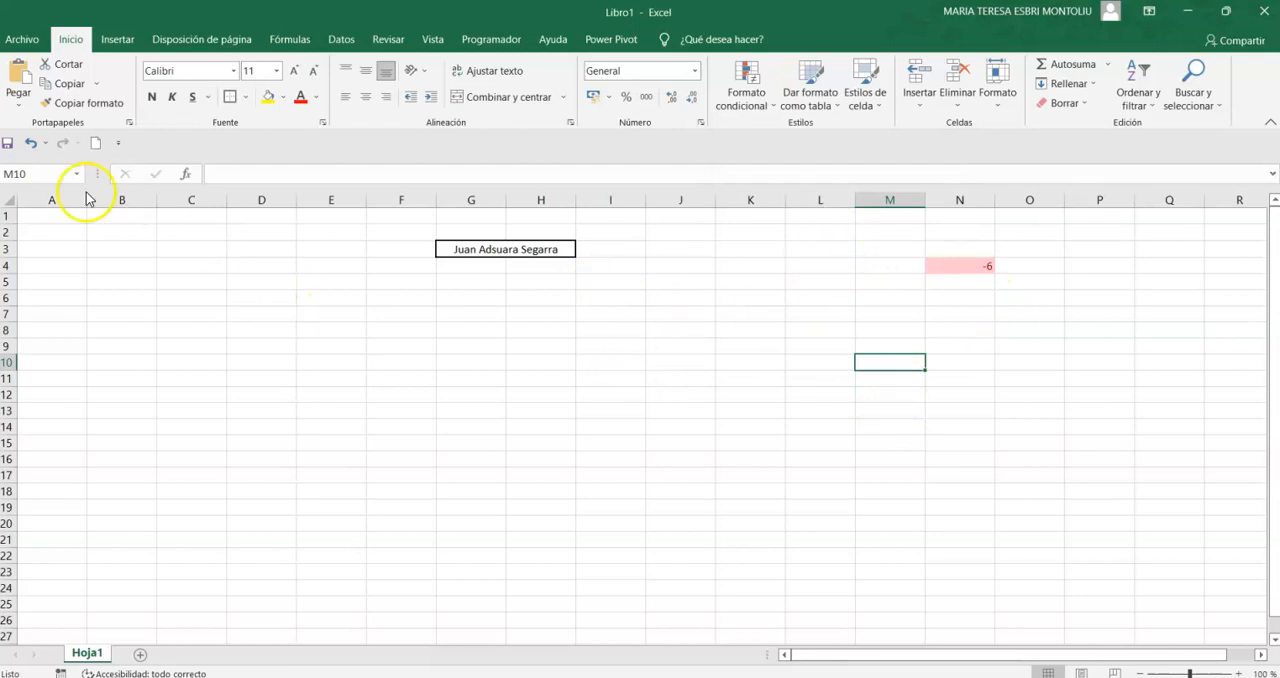
- Clear the conditional formatting rules from the entire sheet
click(7, 199)
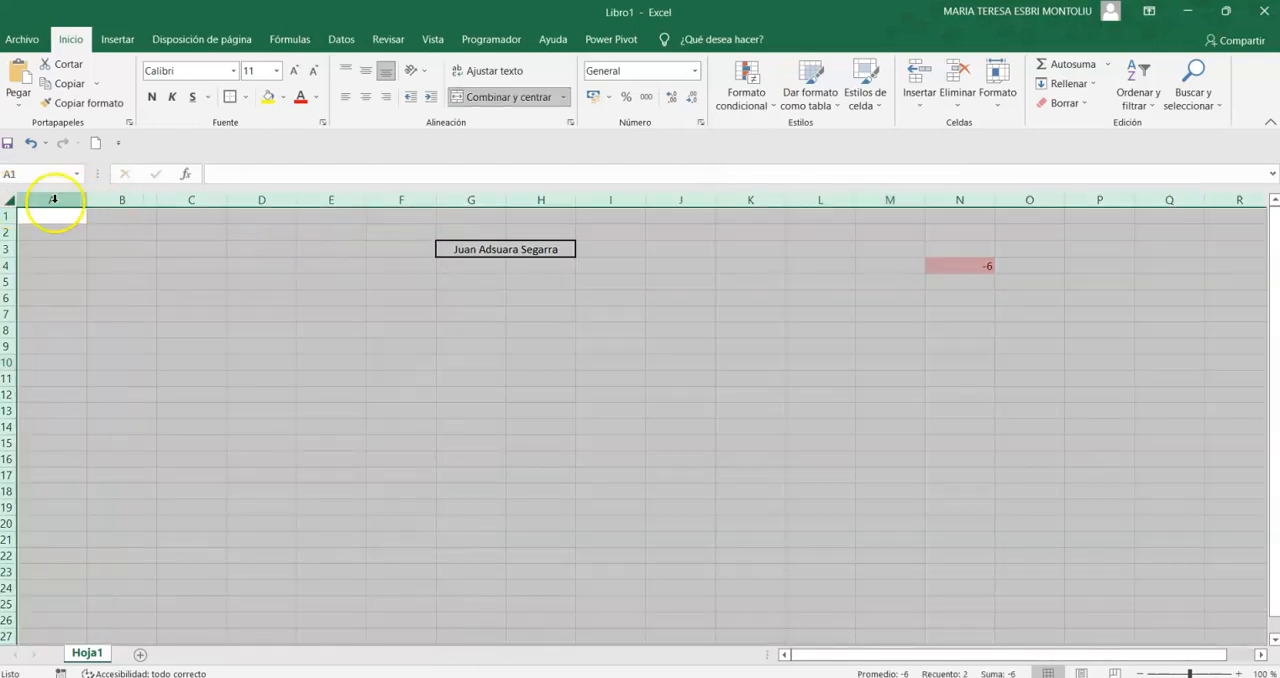
click(771, 103)
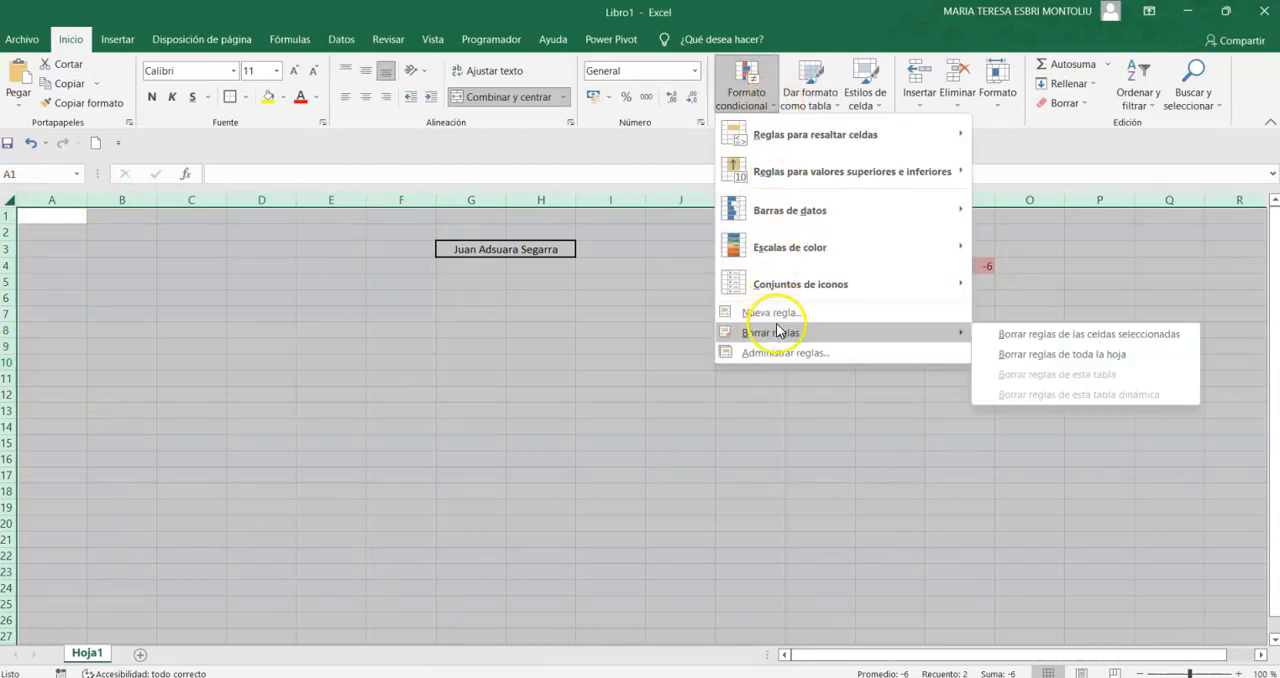
mouse_move(945, 334)
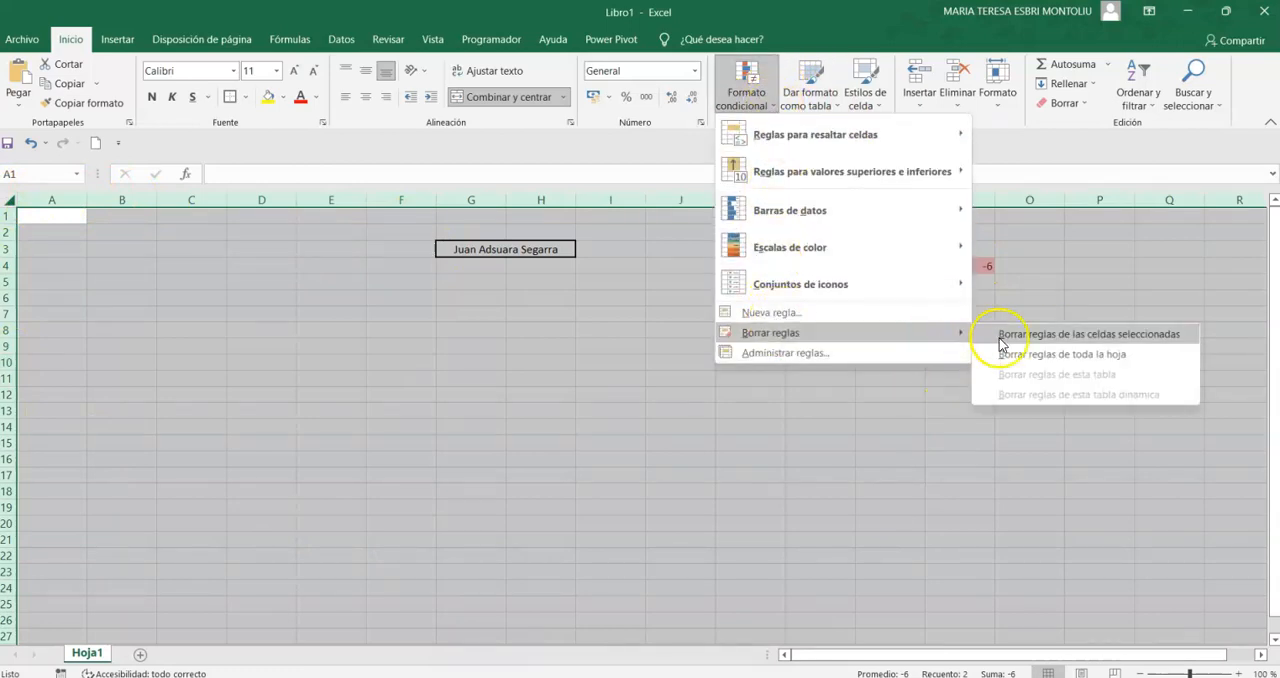
click(1134, 353)
click(820, 362)
- Enter the test value -9 in cell G10
click(469, 358)
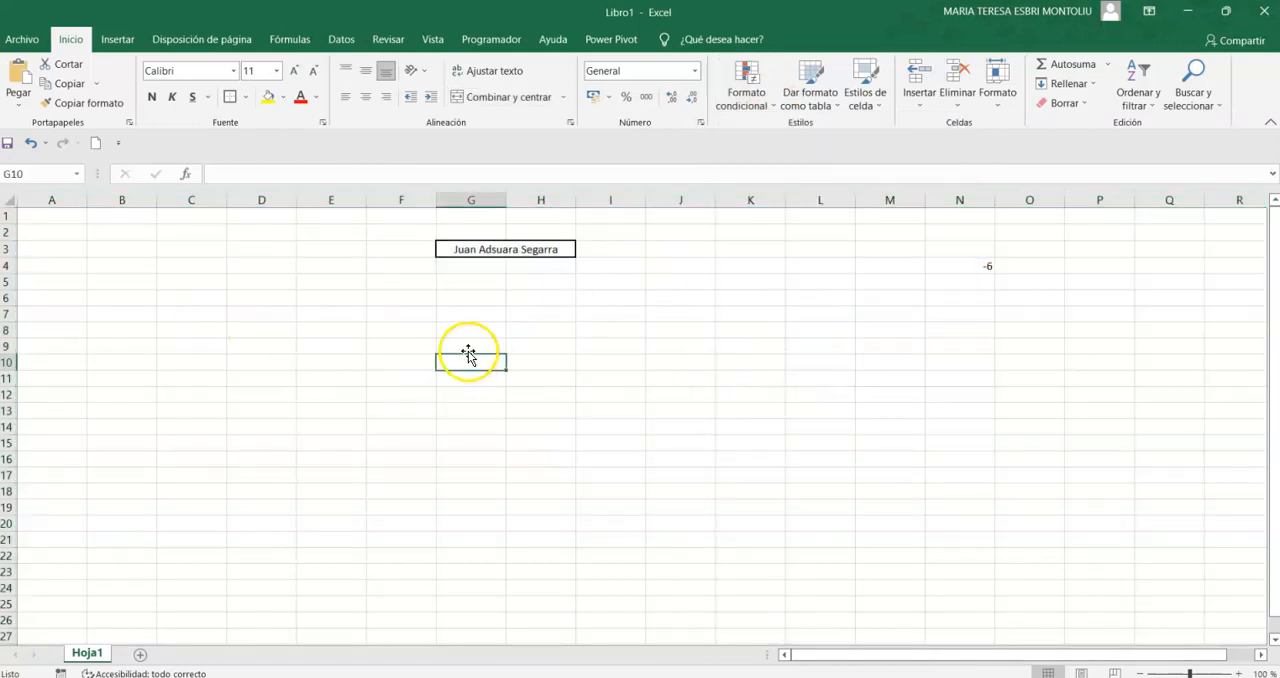
text(-9)
key(Return)
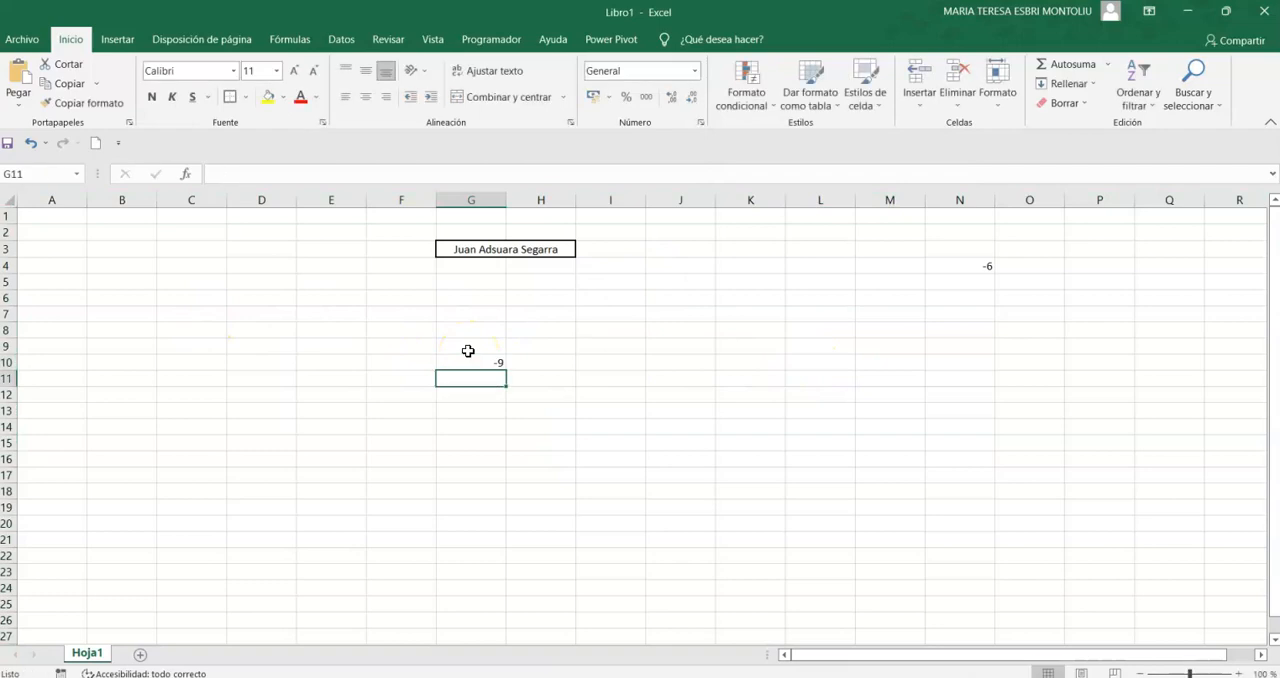
- Clear the contents of ranges G8:H14 and N2:O7
drag(470, 330, 508, 424)
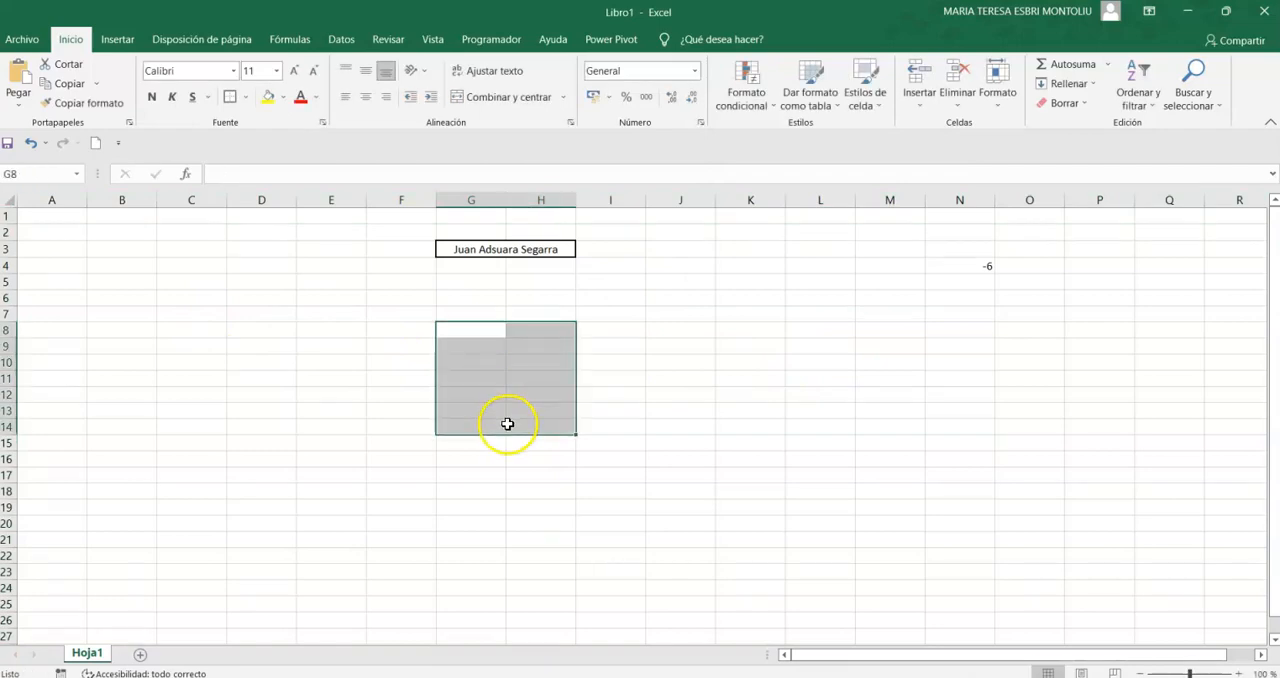
drag(955, 233, 1031, 299)
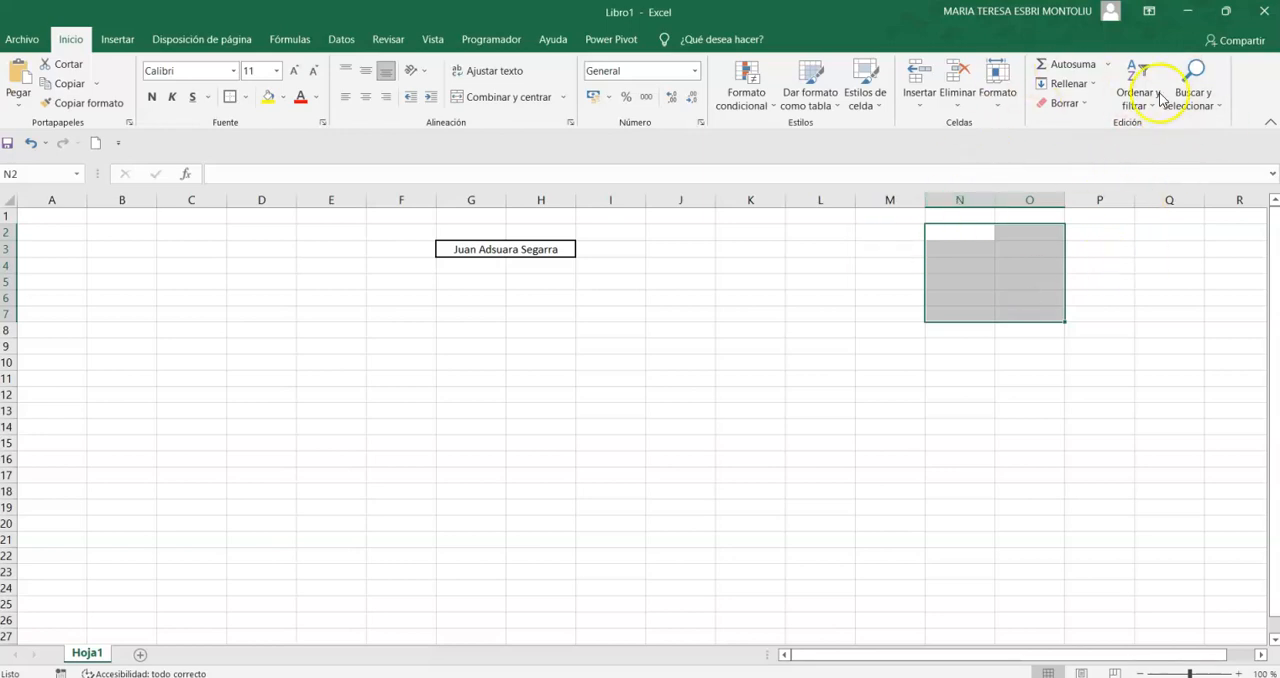
click(256, 296)
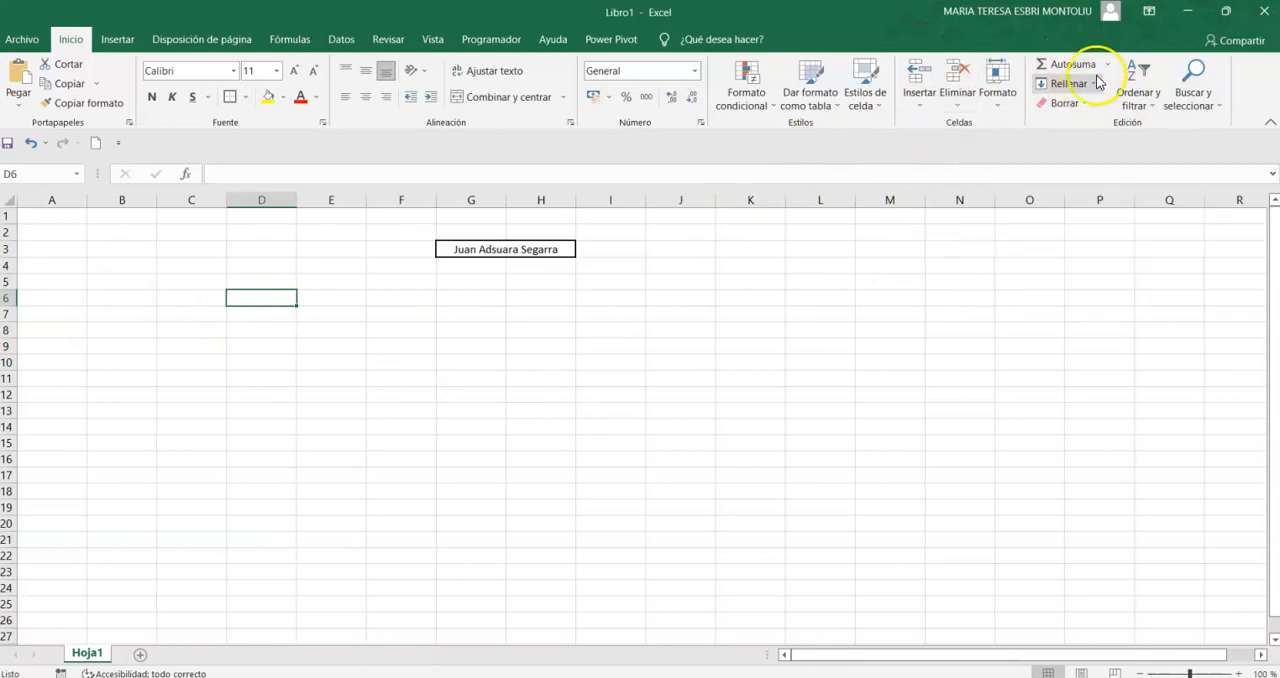
click(271, 374)
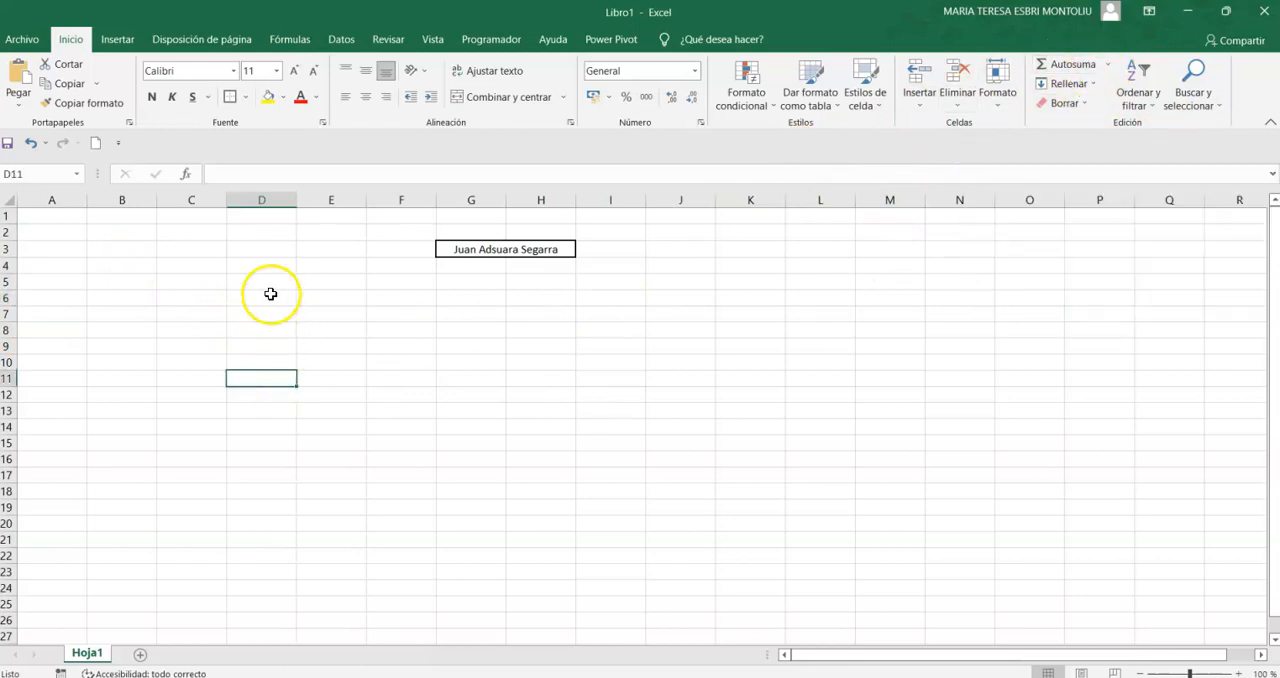
- Enter the labels A, B, C, D and E in cells C5 to C9
click(205, 285)
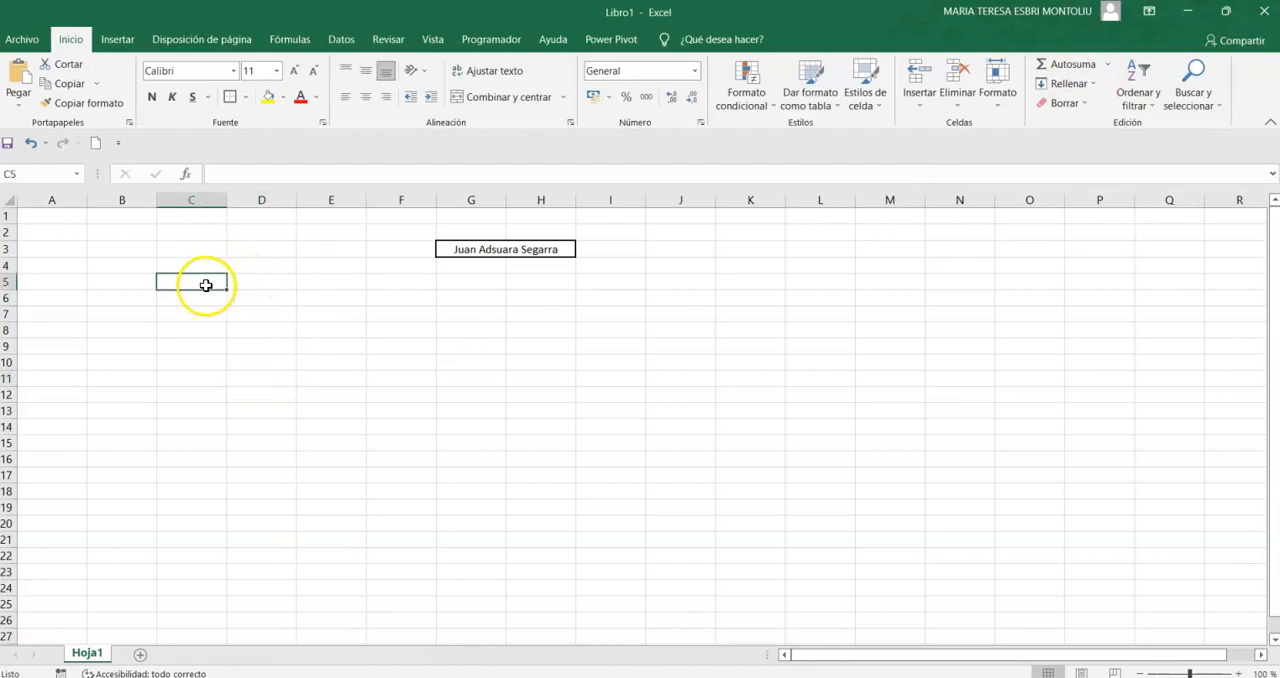
text(A)
key(Return)
text(B)
text(C)
key(Return)
text(D)
key(Return)
text(E)
key(Tab)
- Enter the amounts 100, 200, 300, 100 and 200 in cells D5 to D9
key(Up)
key(Up)
key(Up)
key(Up)
text(100)
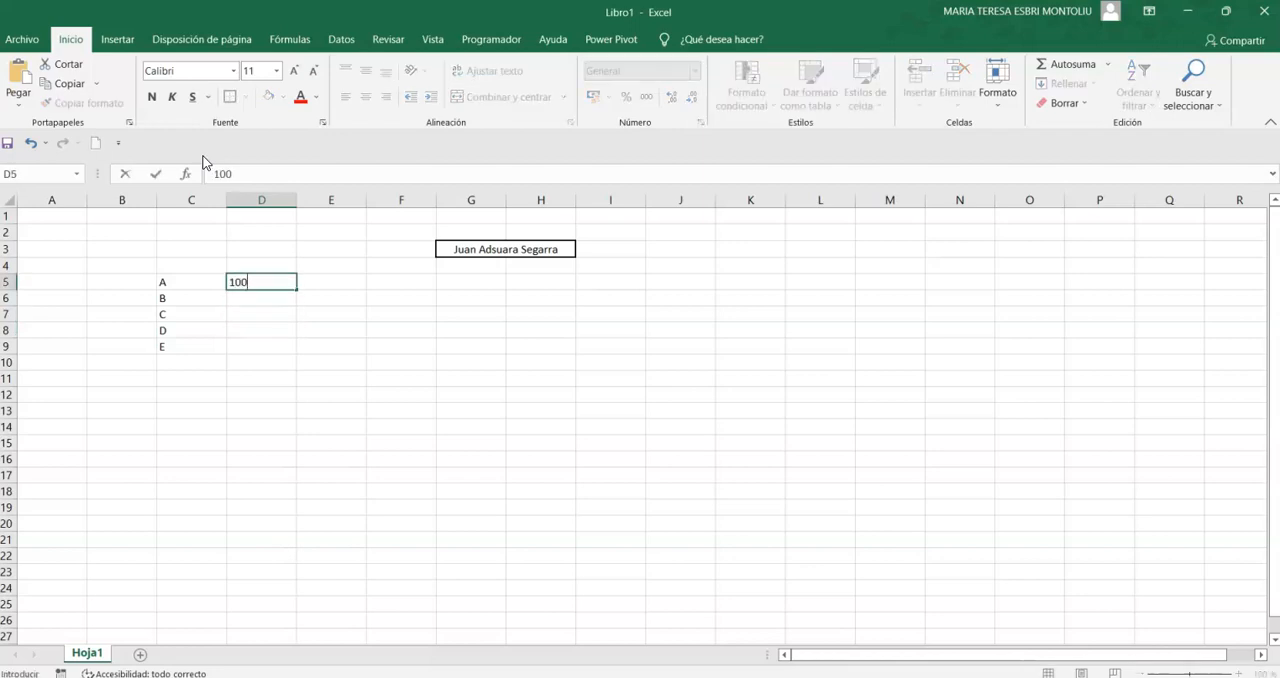
key(Return)
text(200)
key(Return)
text(300)
key(Return)
text(100)
key(Return)
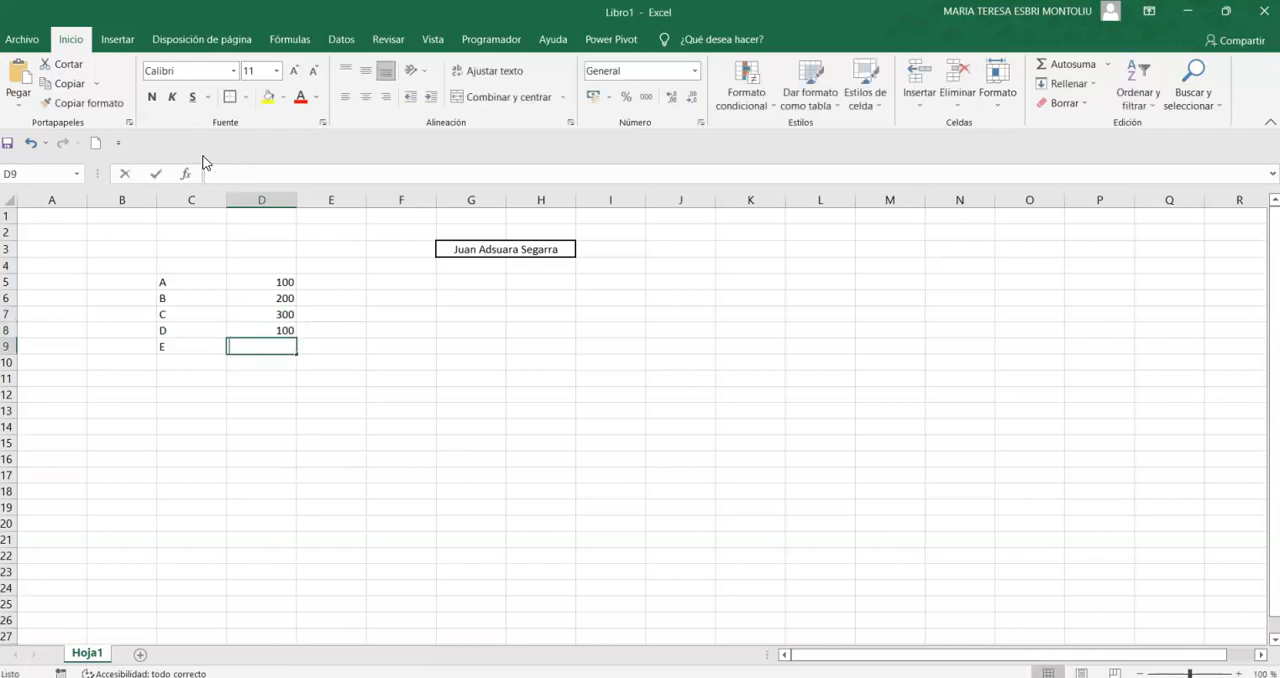
text(200)
key(Return)
key(Return)
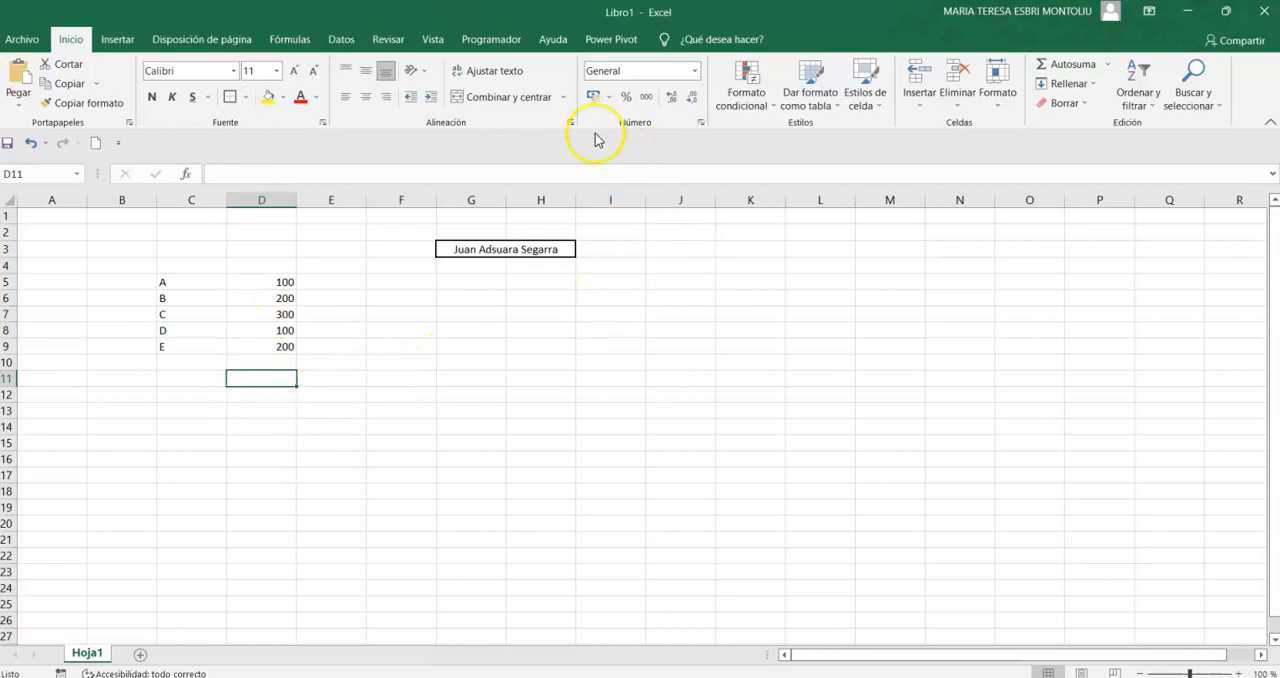
- Apply the euro accounting number format to the amounts in D5:D9
drag(283, 281, 266, 345)
click(593, 96)
- Insert an automatic sum of D5:D10 in cell D11
click(269, 379)
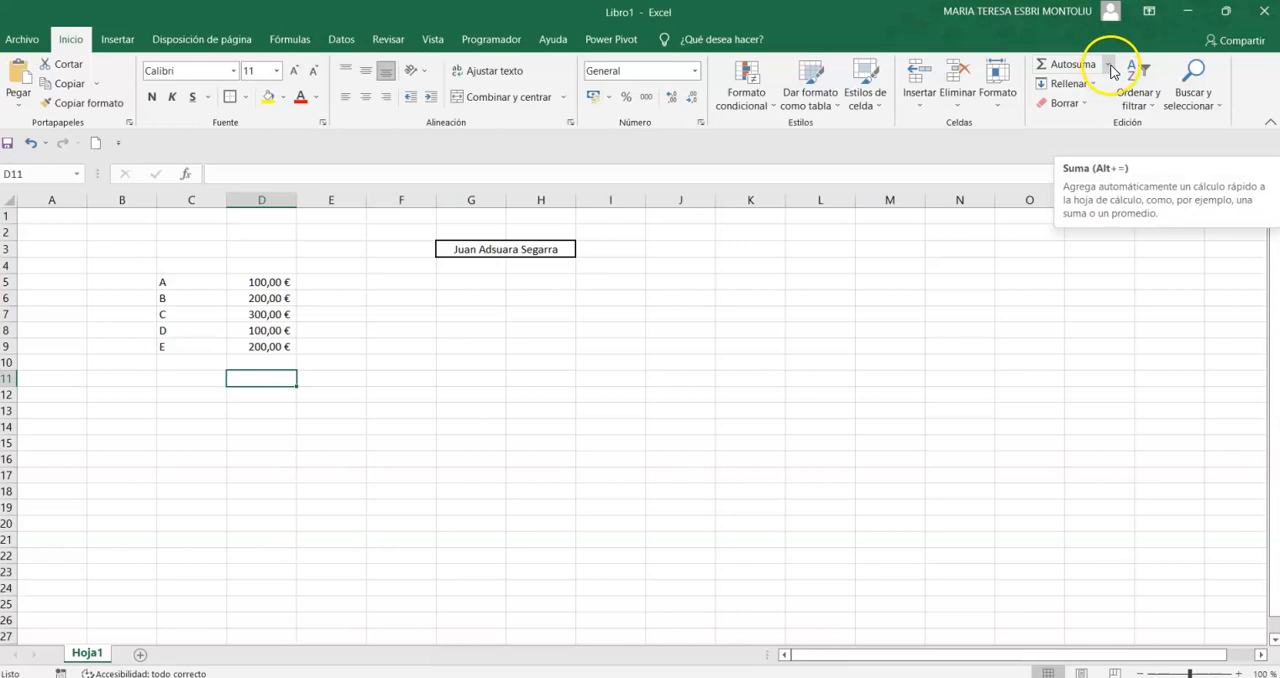
click(1108, 65)
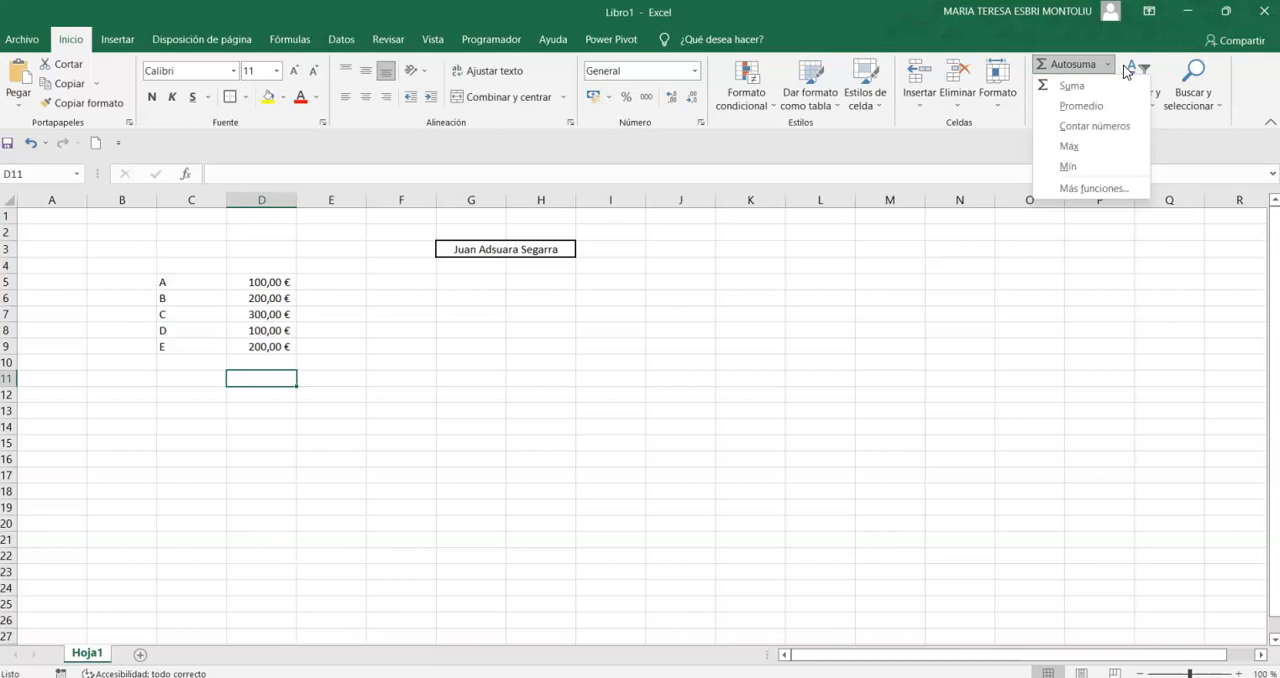
click(1076, 88)
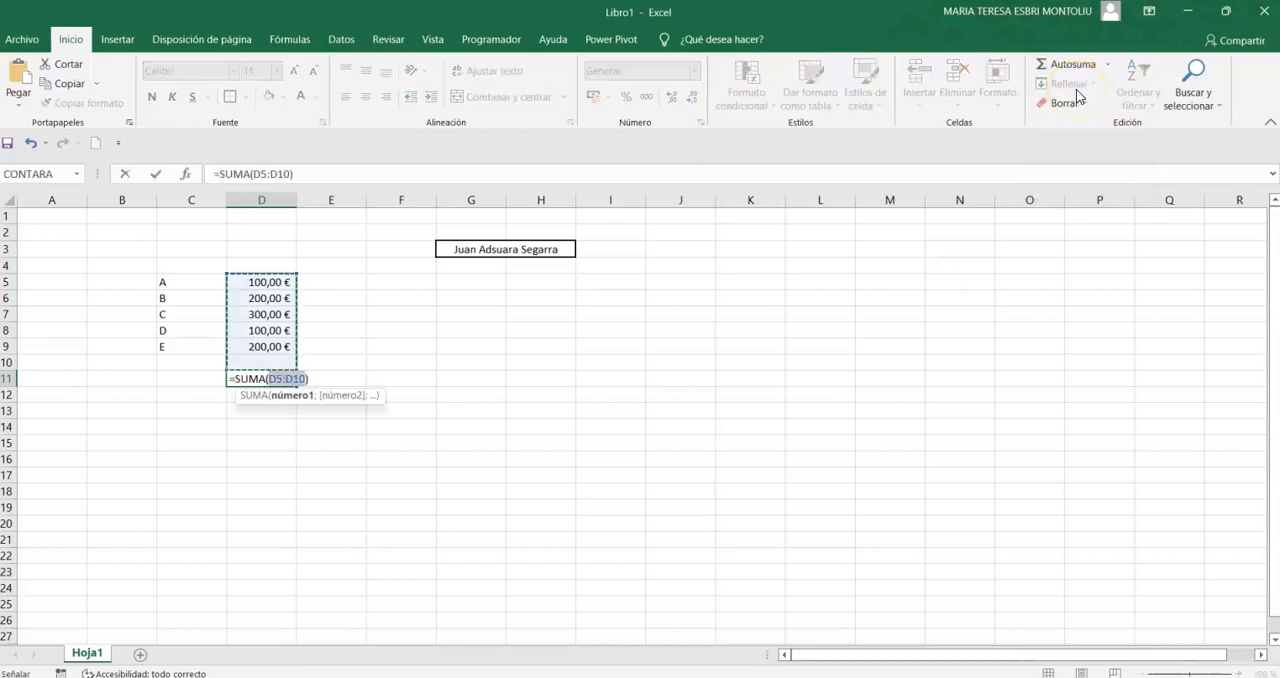
key(Return)
- Label the total by entering SUMA in cell C11
key(Up)
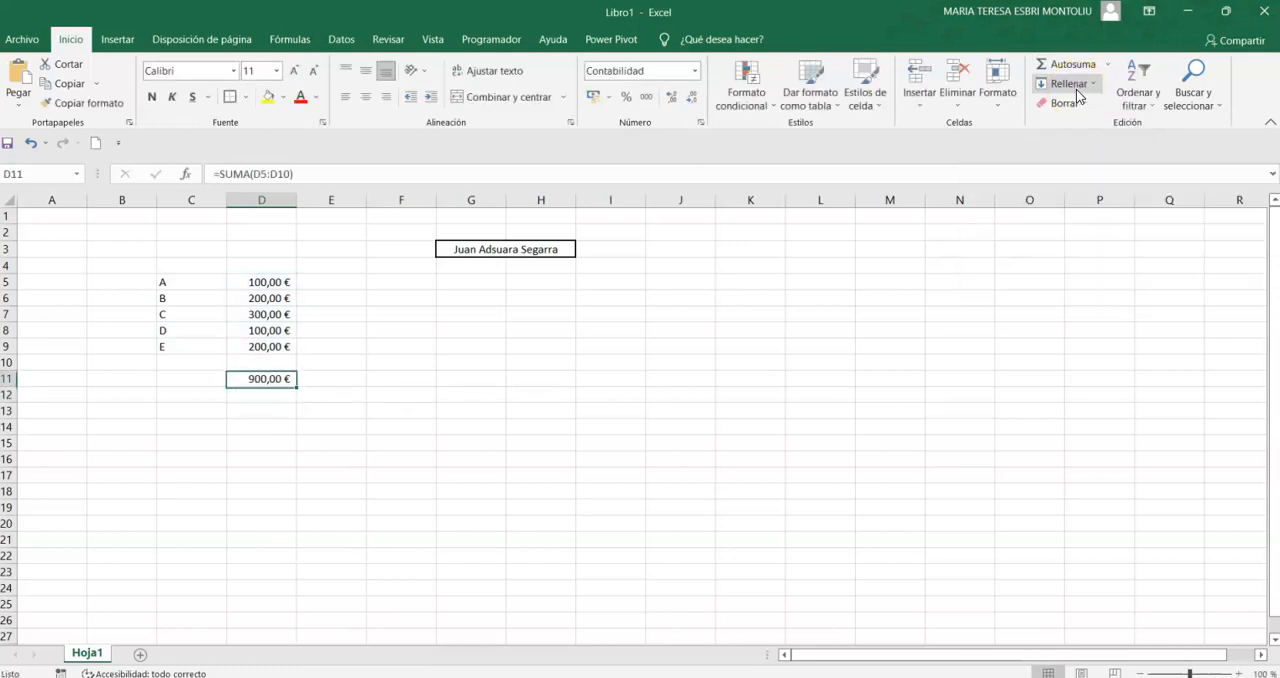
key(Left)
text(SUMA)
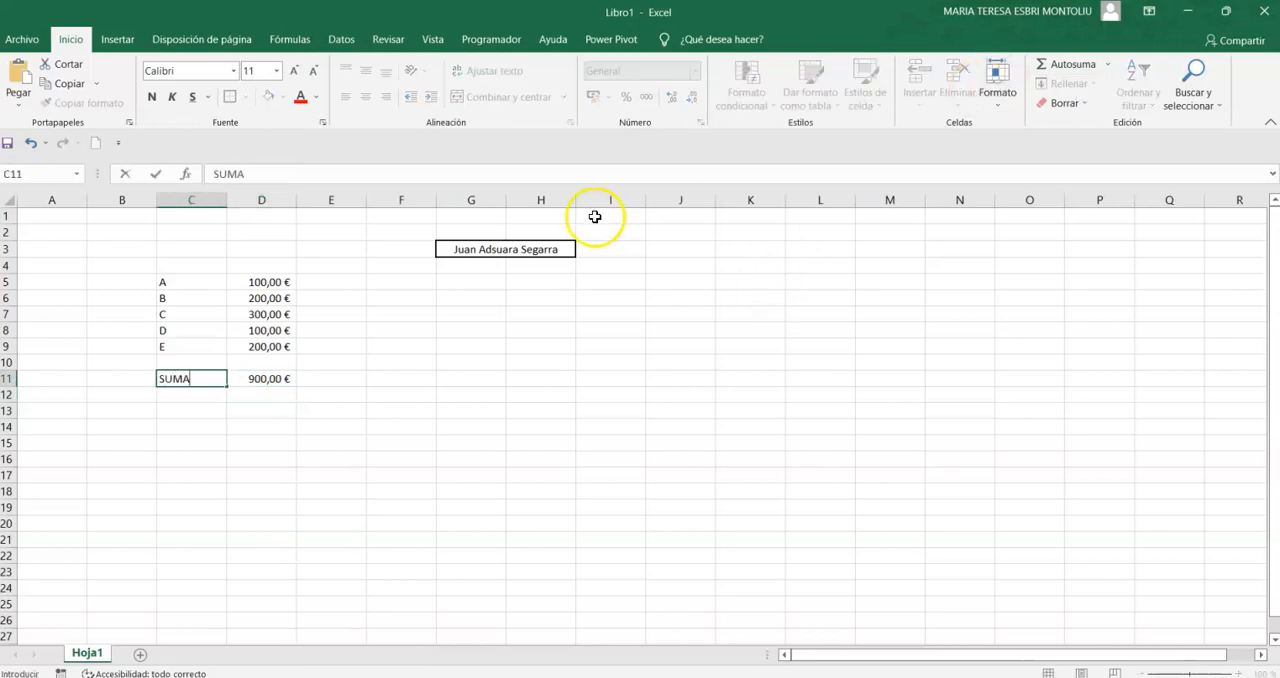
click(255, 427)
- Test the sum by changing the amount in D5 to 150, and set it back to 100
click(280, 282)
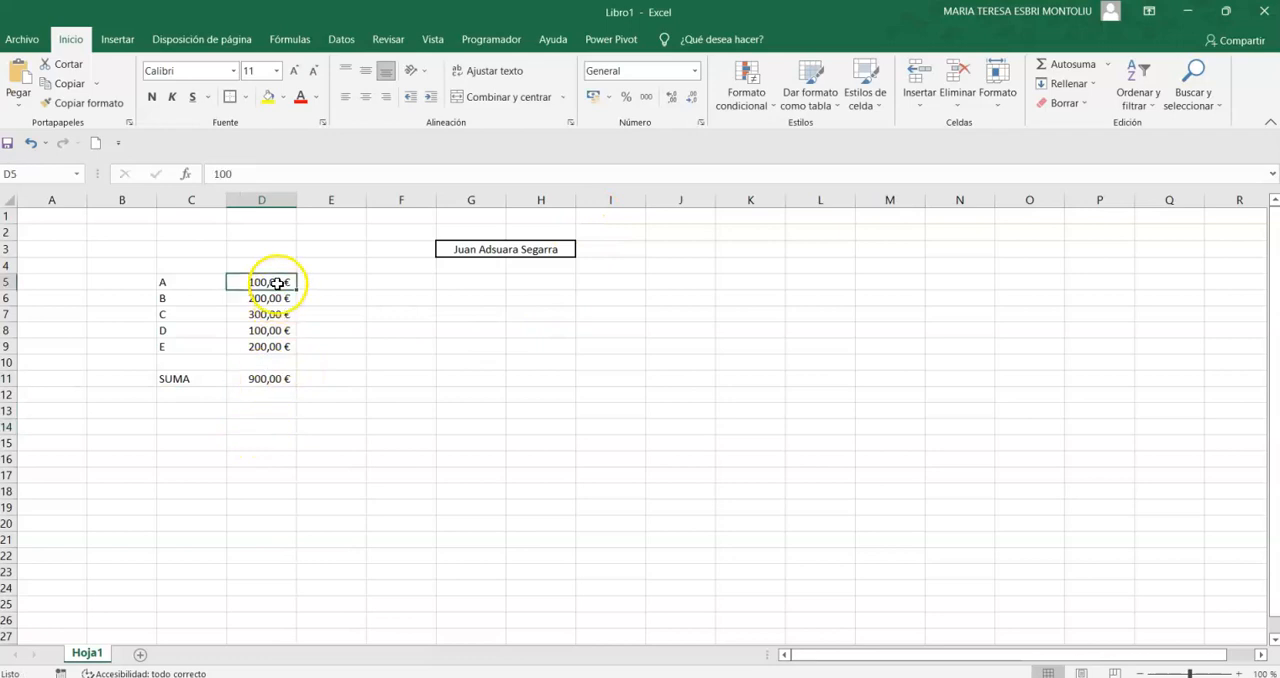
text(150)
key(Return)
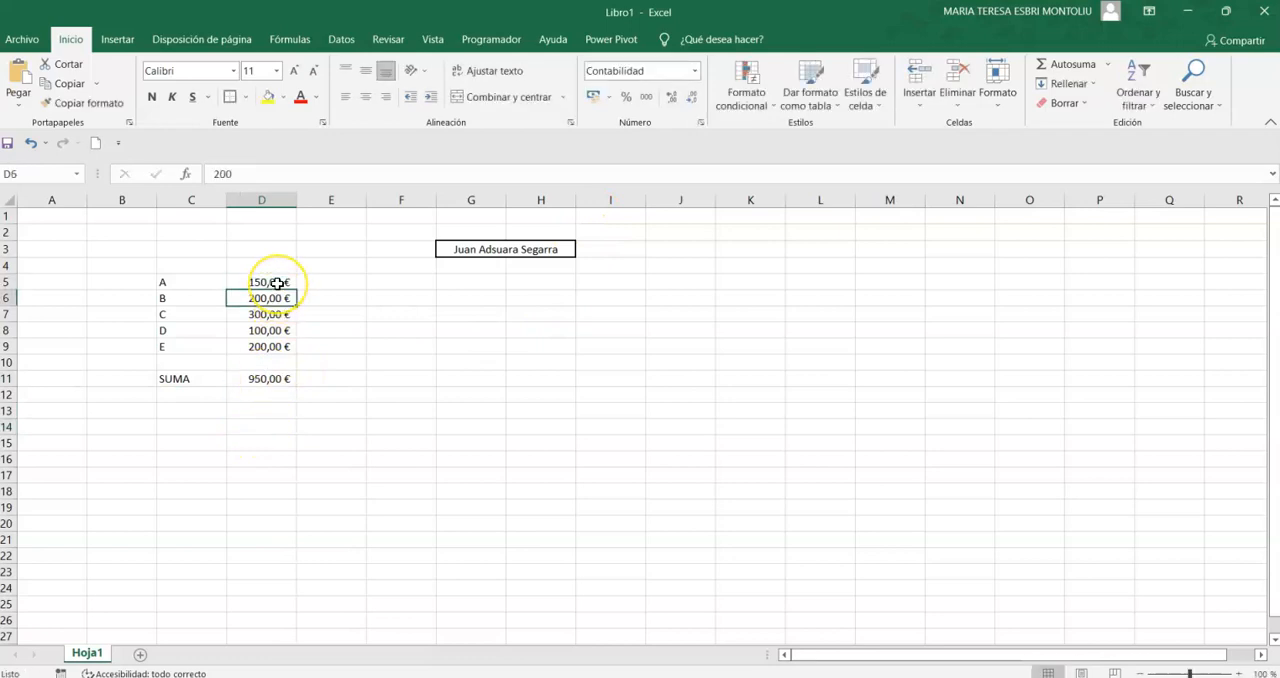
click(277, 283)
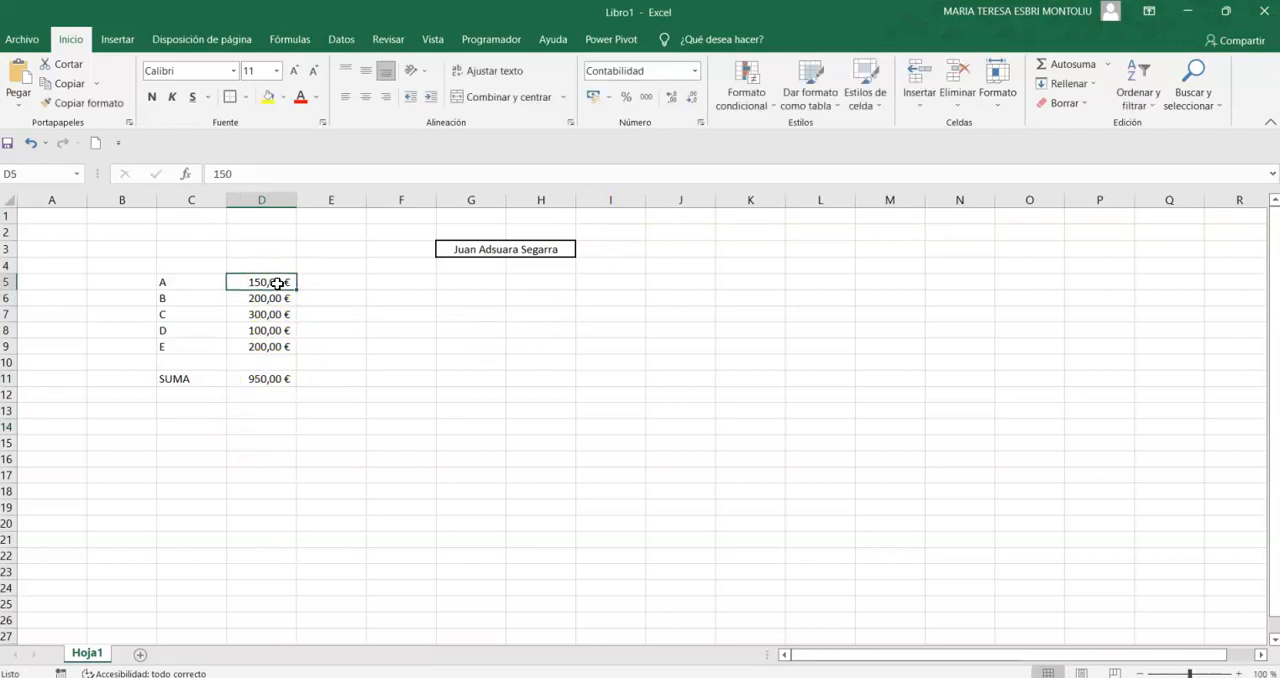
text(100)
key(Return)
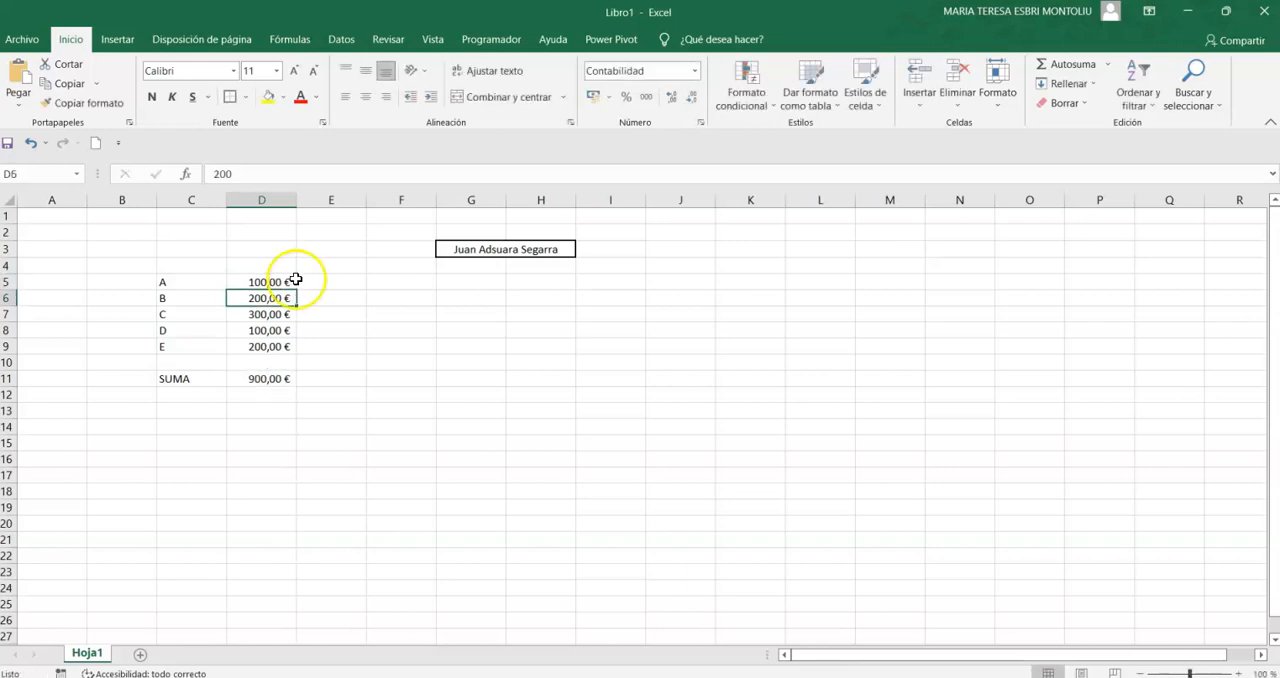
- Enter the label PROMEDIO in cell C12, below SUMA
click(1107, 65)
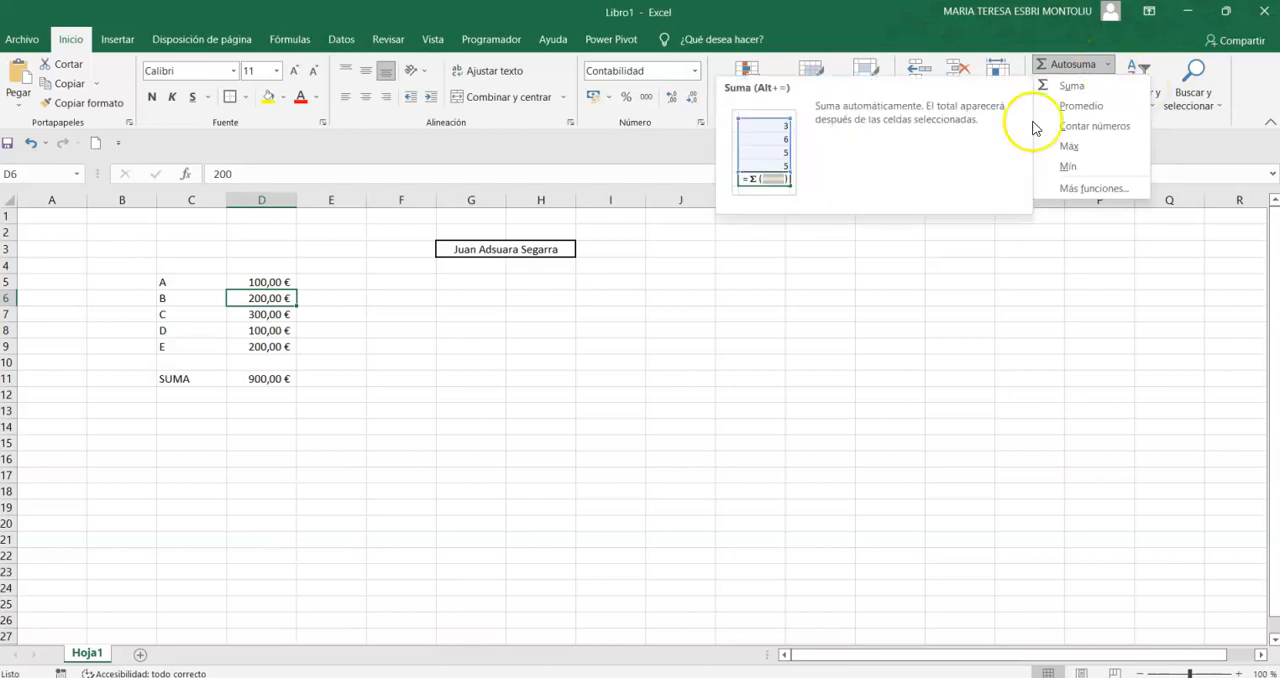
click(182, 393)
click(182, 393)
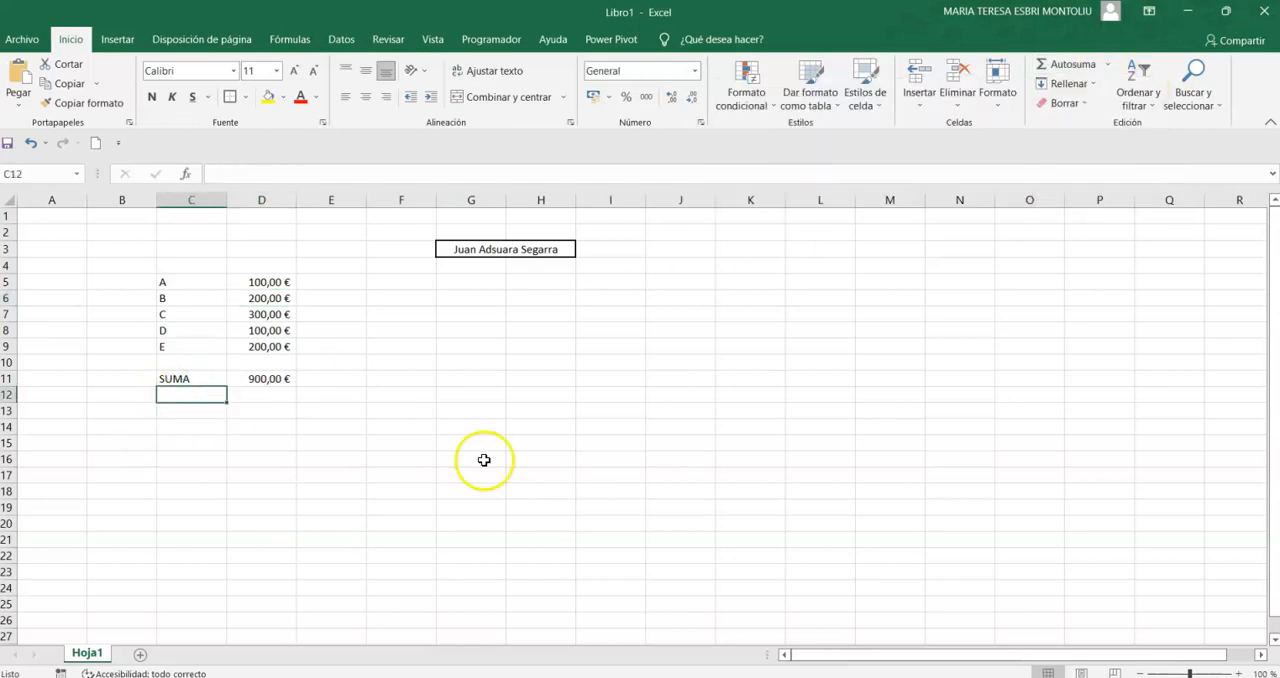
text(PROMEDIO)
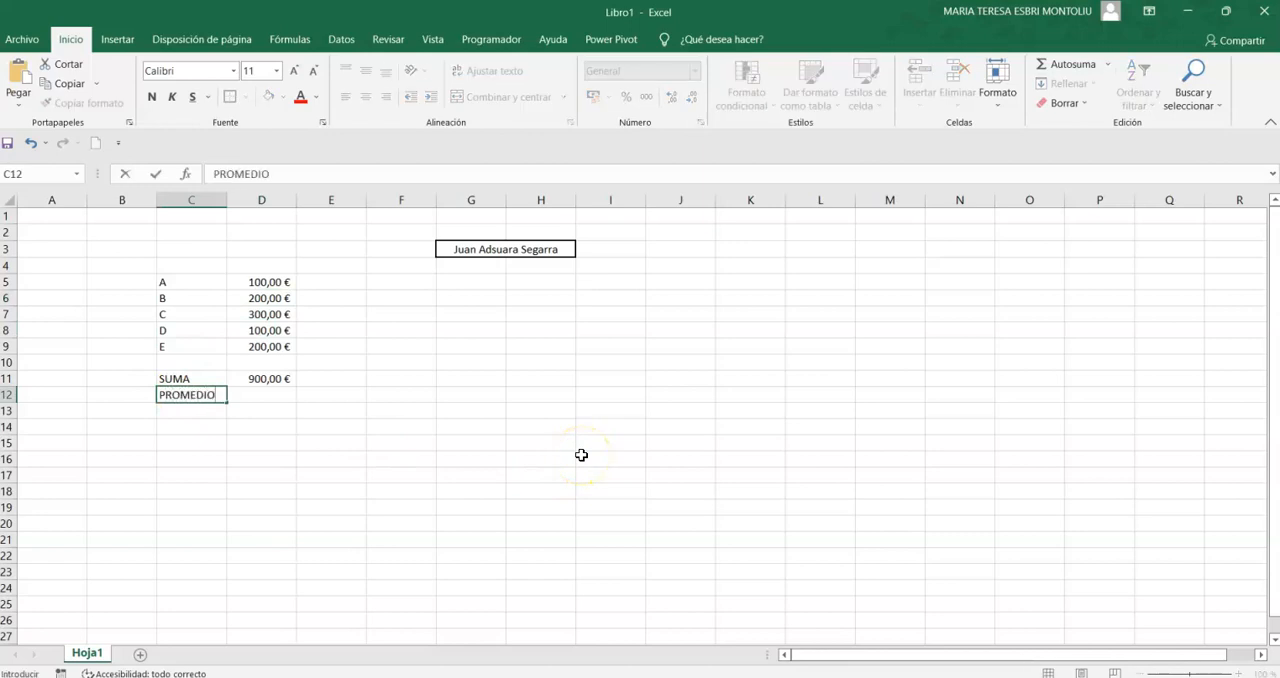
key(Tab)
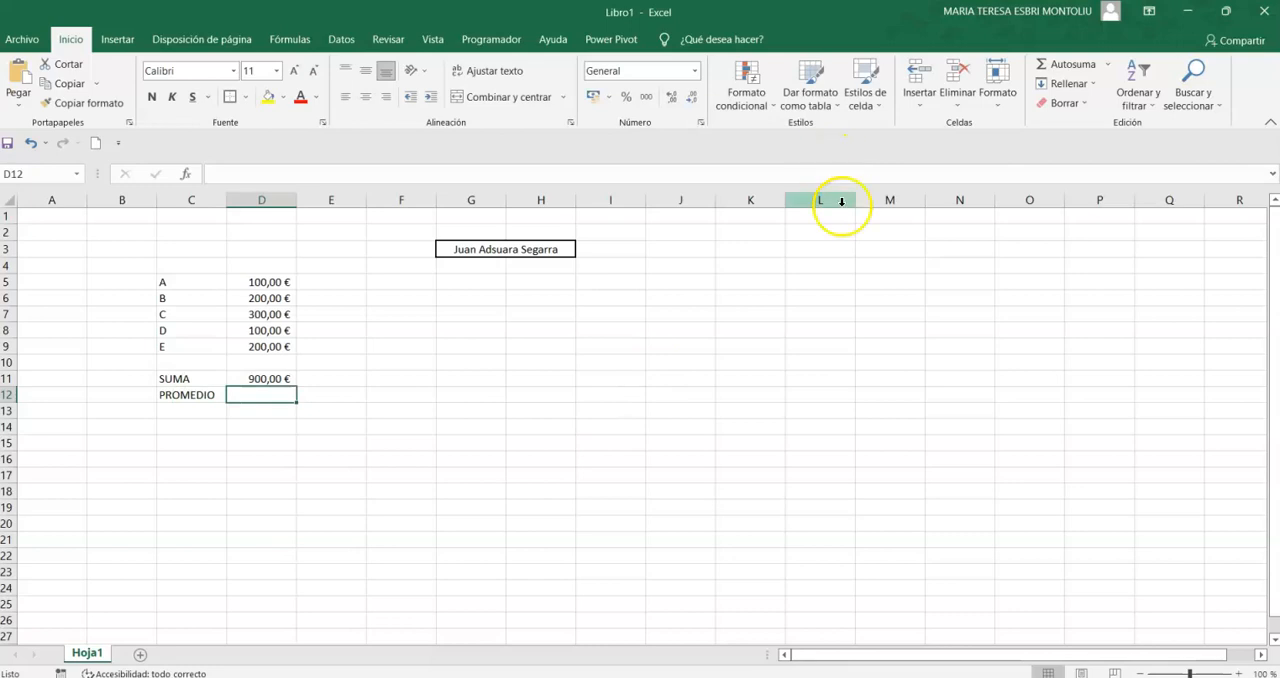
- Insert the average function PROMEDIO over D5:D9 in cell D12
click(1107, 64)
click(1078, 106)
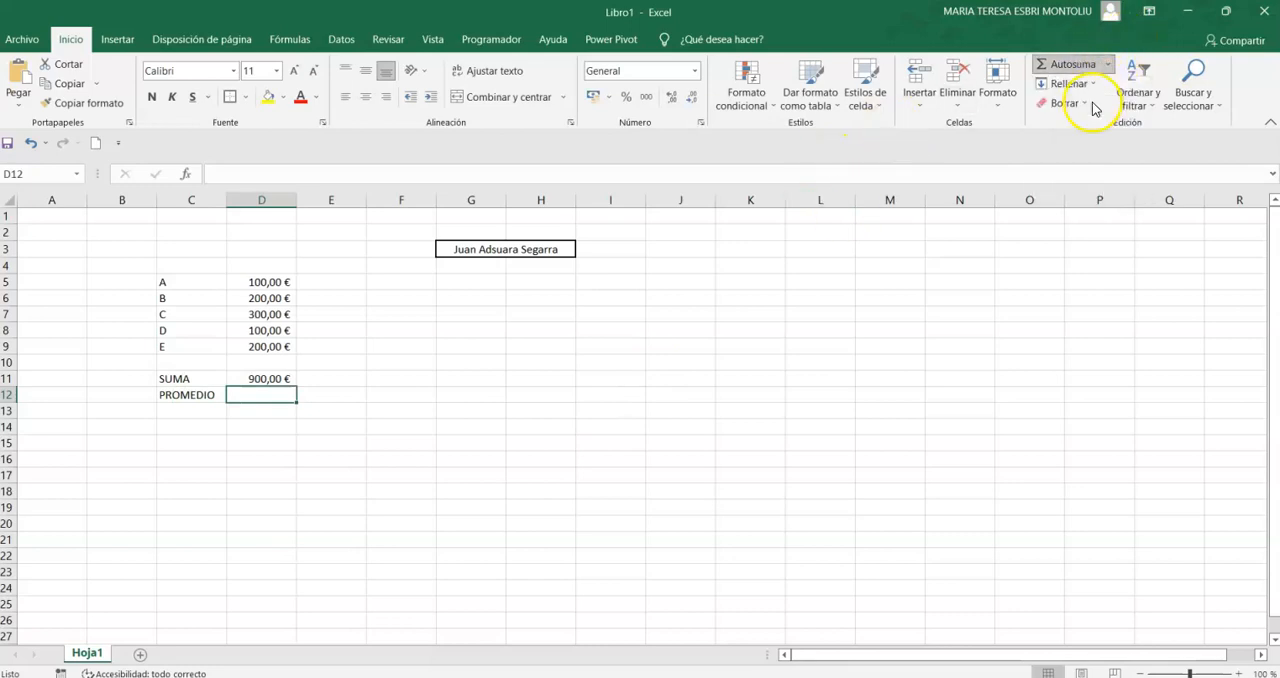
drag(262, 284, 261, 346)
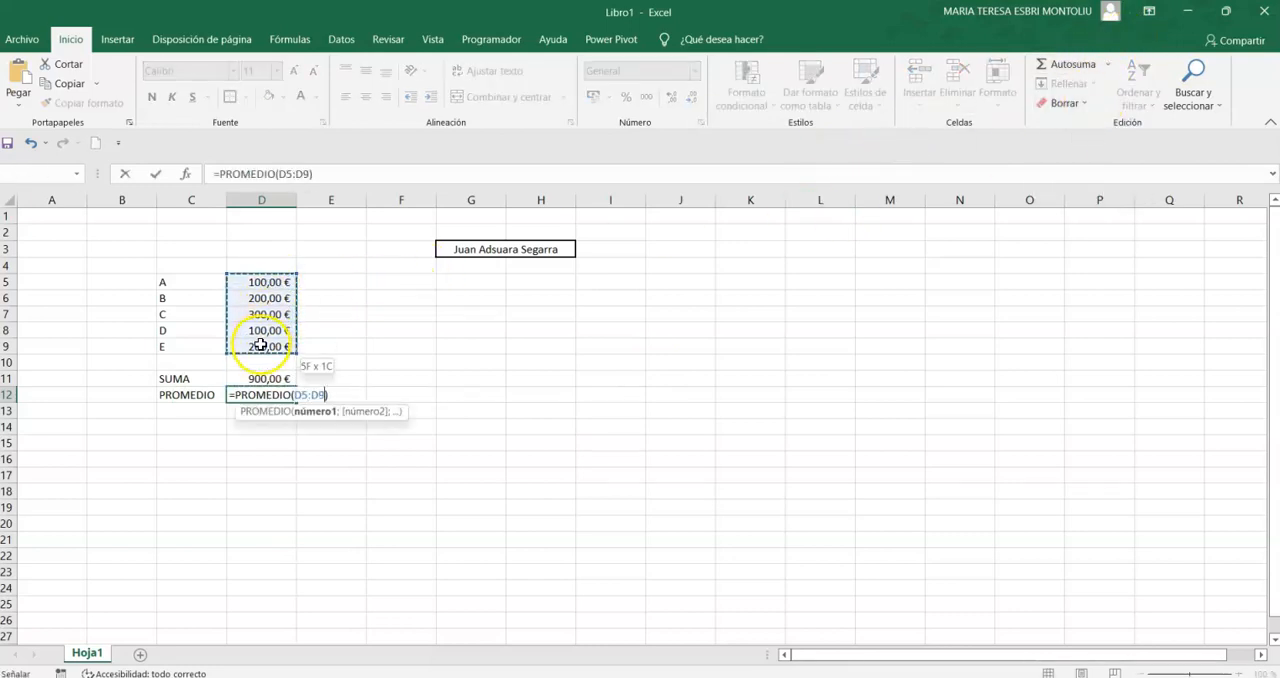
key(Return)
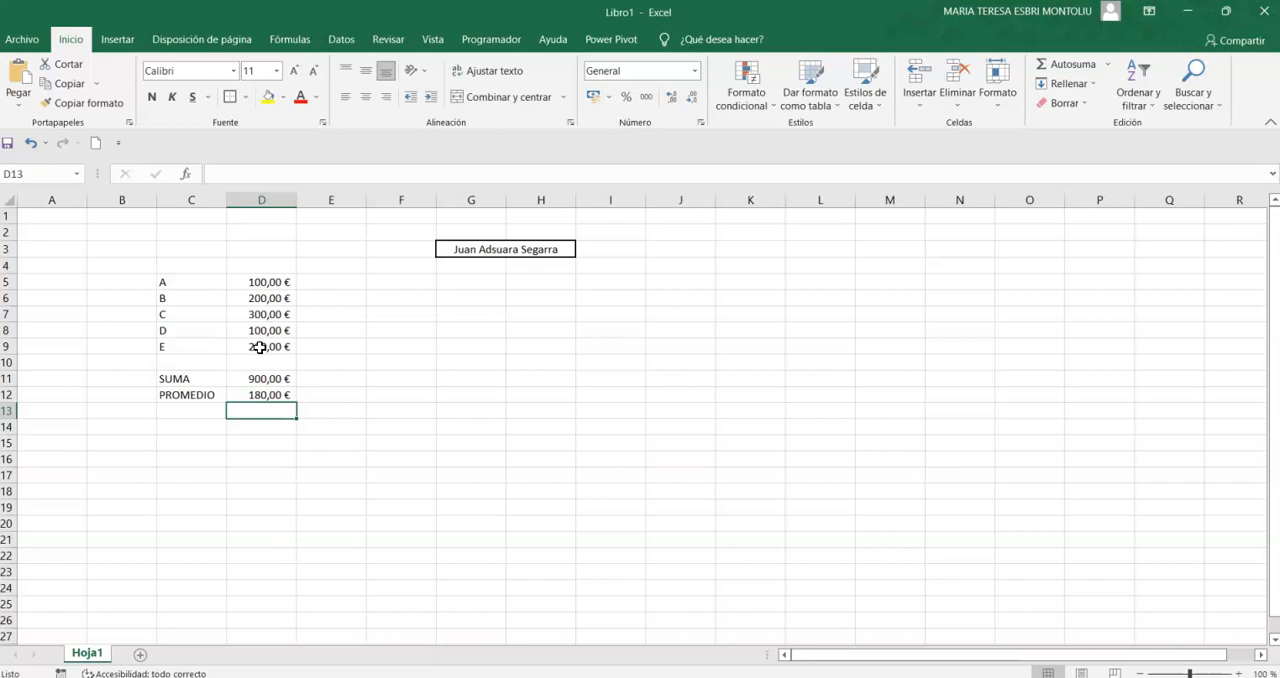
- Enter the label Clientes in cell C13, below PROMEDIO
key(Left)
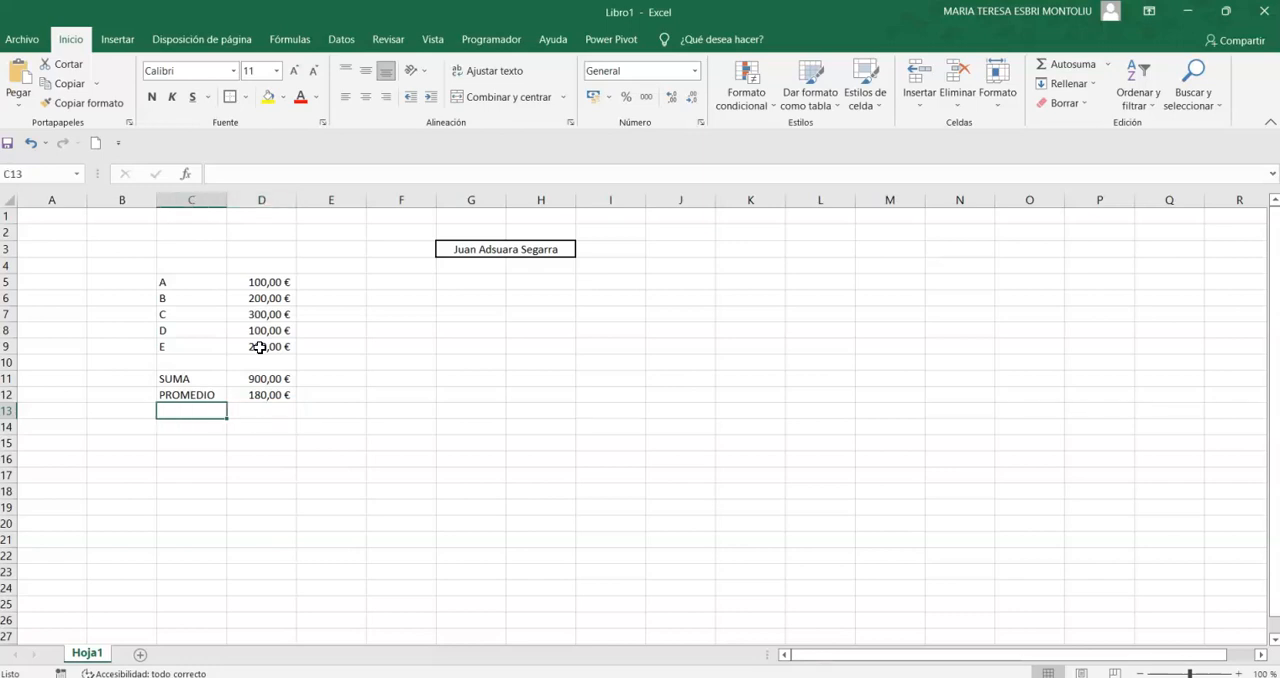
click(1108, 65)
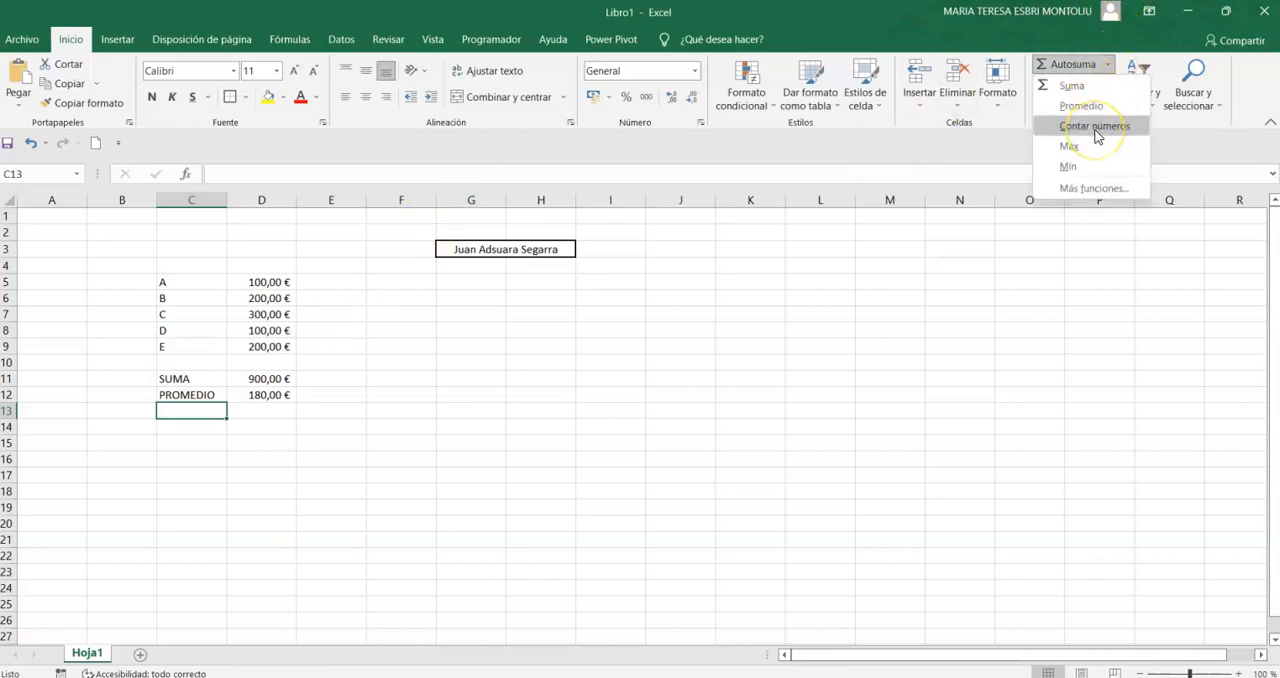
click(217, 449)
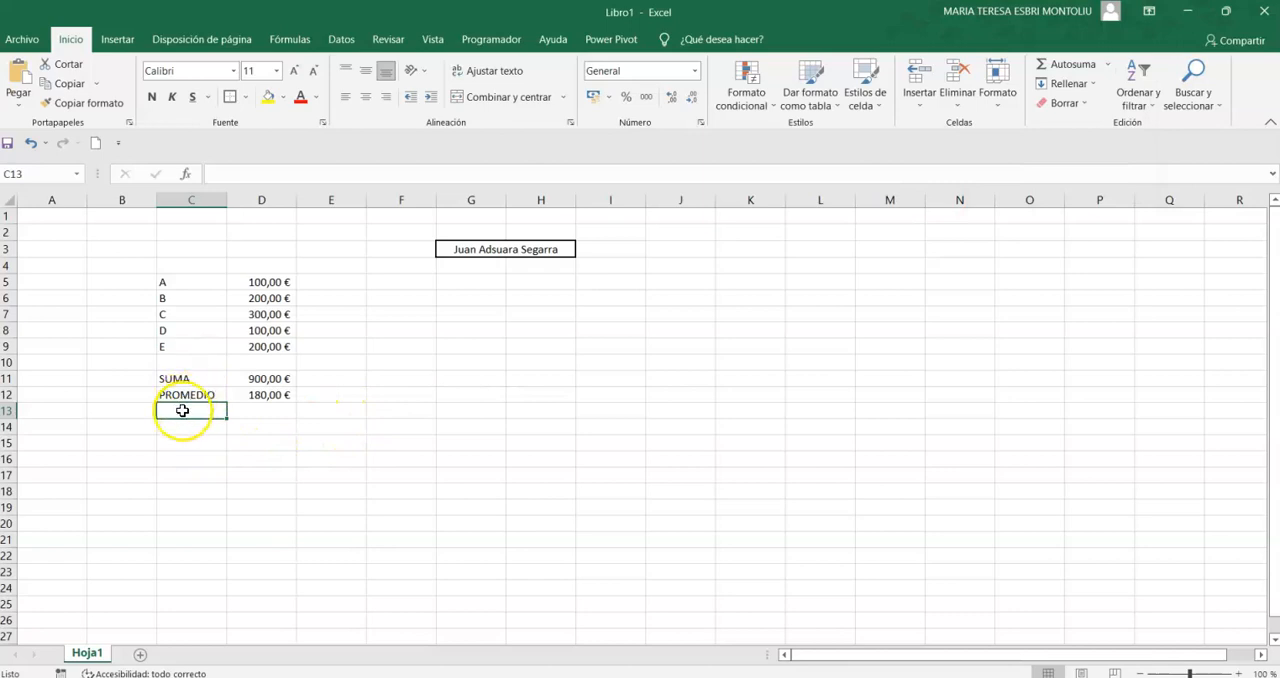
text(Cli)
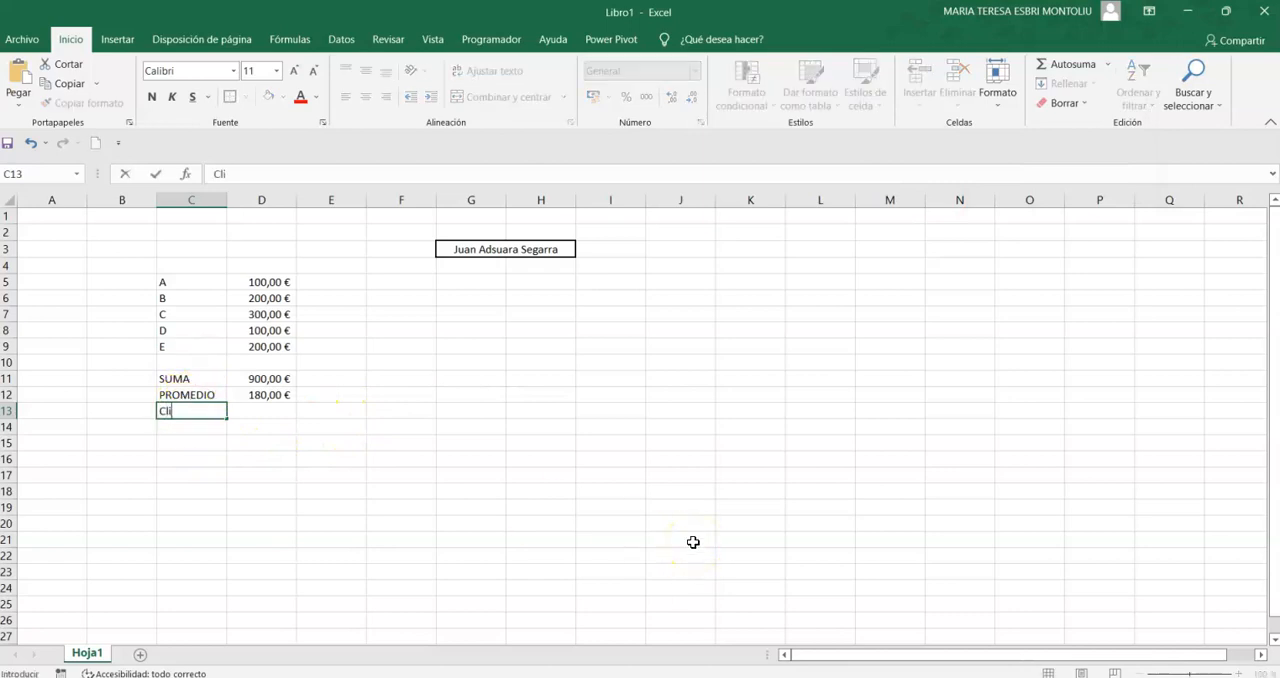
text(entes)
key(Tab)
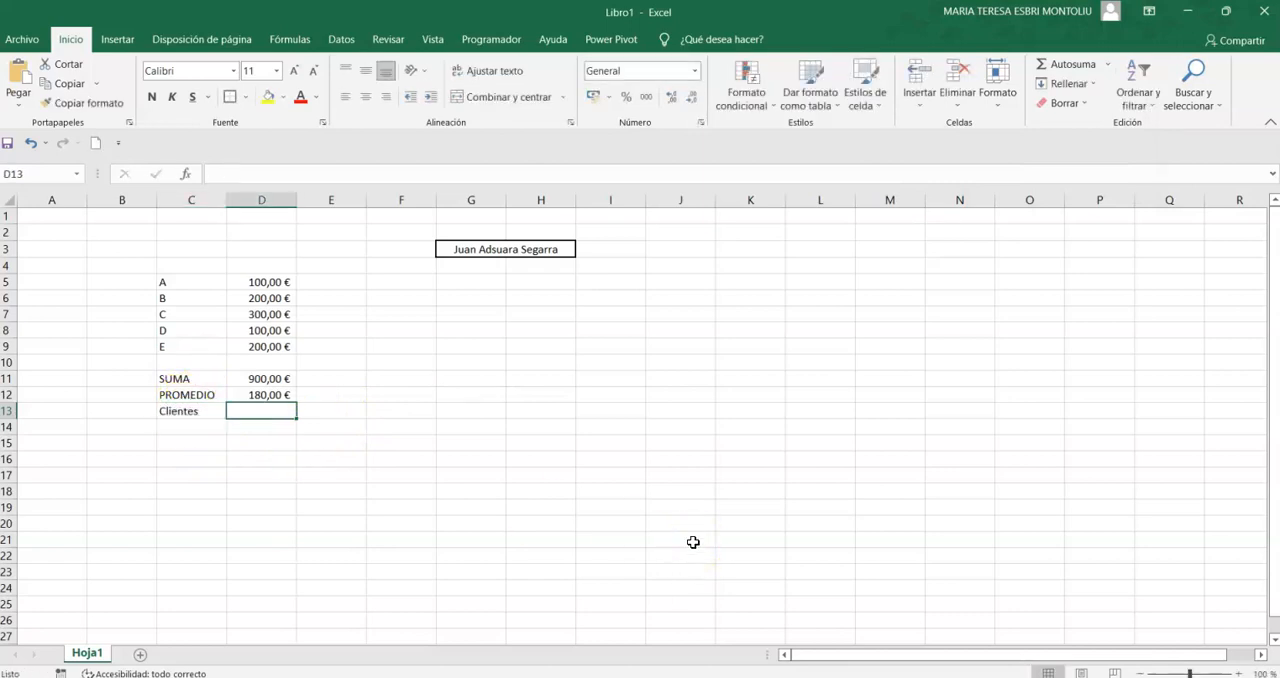
- Insert the number-counting function CONTAR over D5:D9 in cell D13
click(1107, 64)
click(1103, 125)
drag(285, 285, 256, 343)
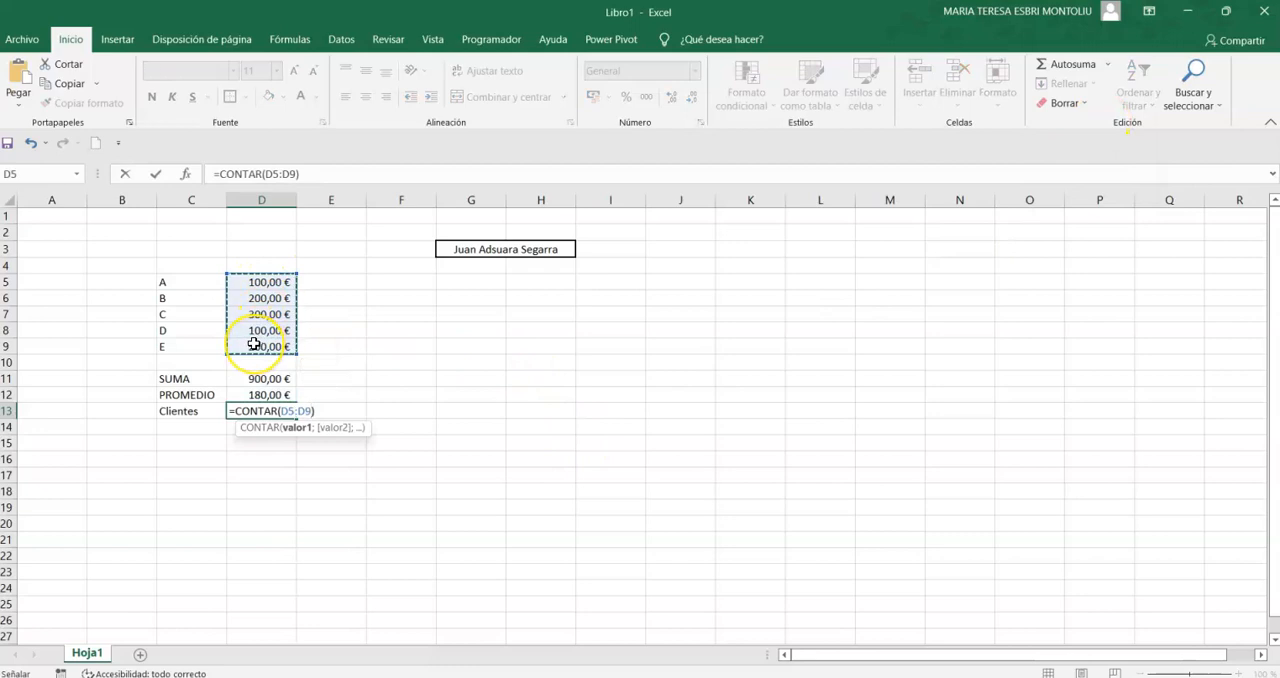
key(Return)
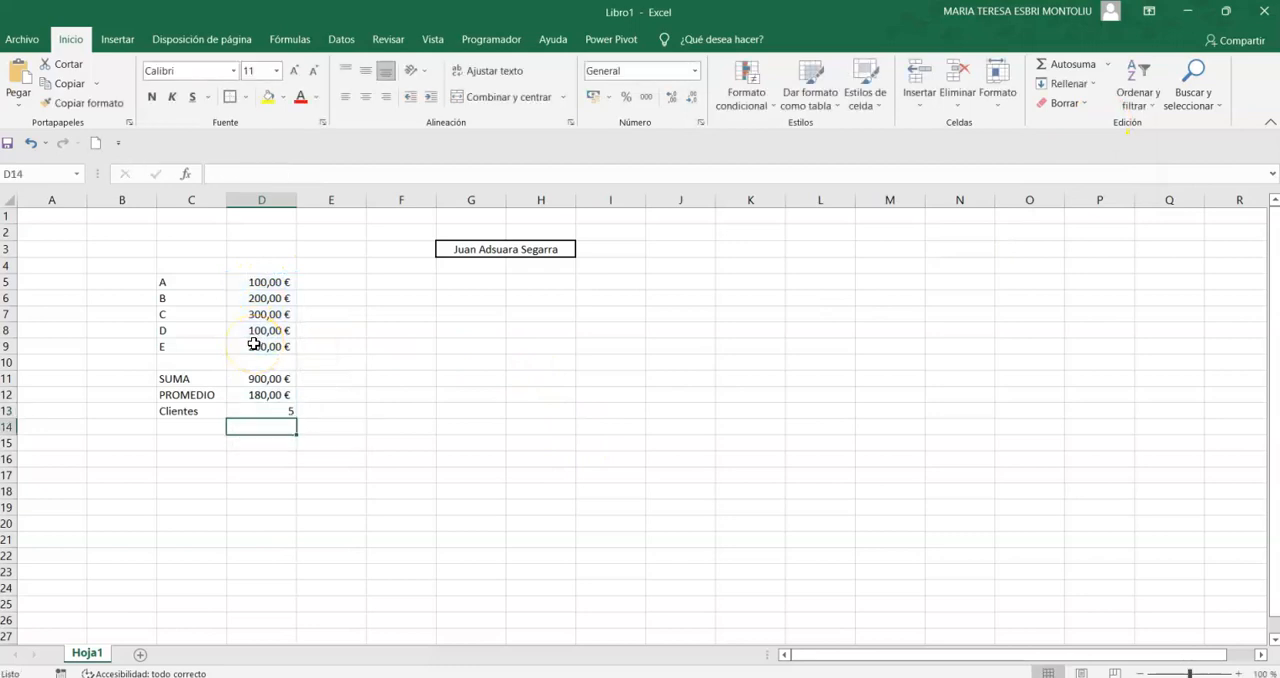
- Check the average in cell E13 with the formula +D11/D13, and clear the cell
key(Right)
key(Right)
key(Up)
key(Left)
text(+)
key(Up)
key(Up)
key(Left)
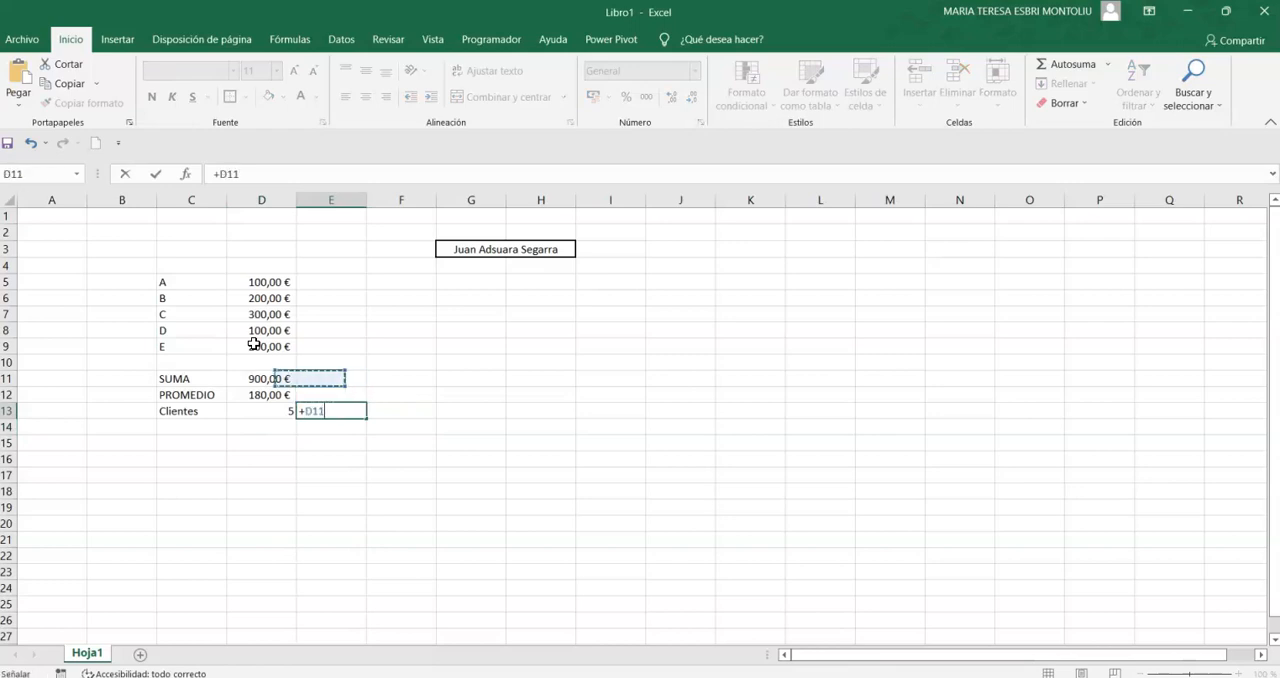
text(/)
key(Left)
key(Return)
key(Up)
key(Delete)
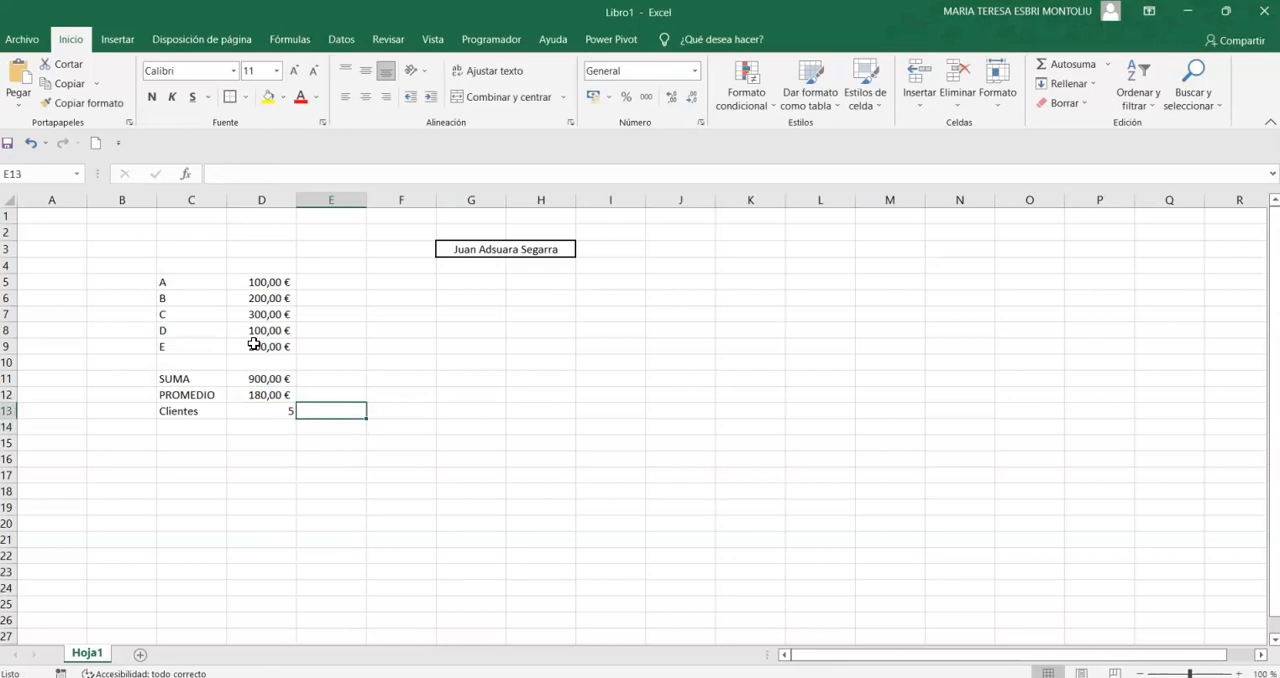
- Enter the label Máximo in cell C14, below Clientes, correcting its spelling
click(218, 426)
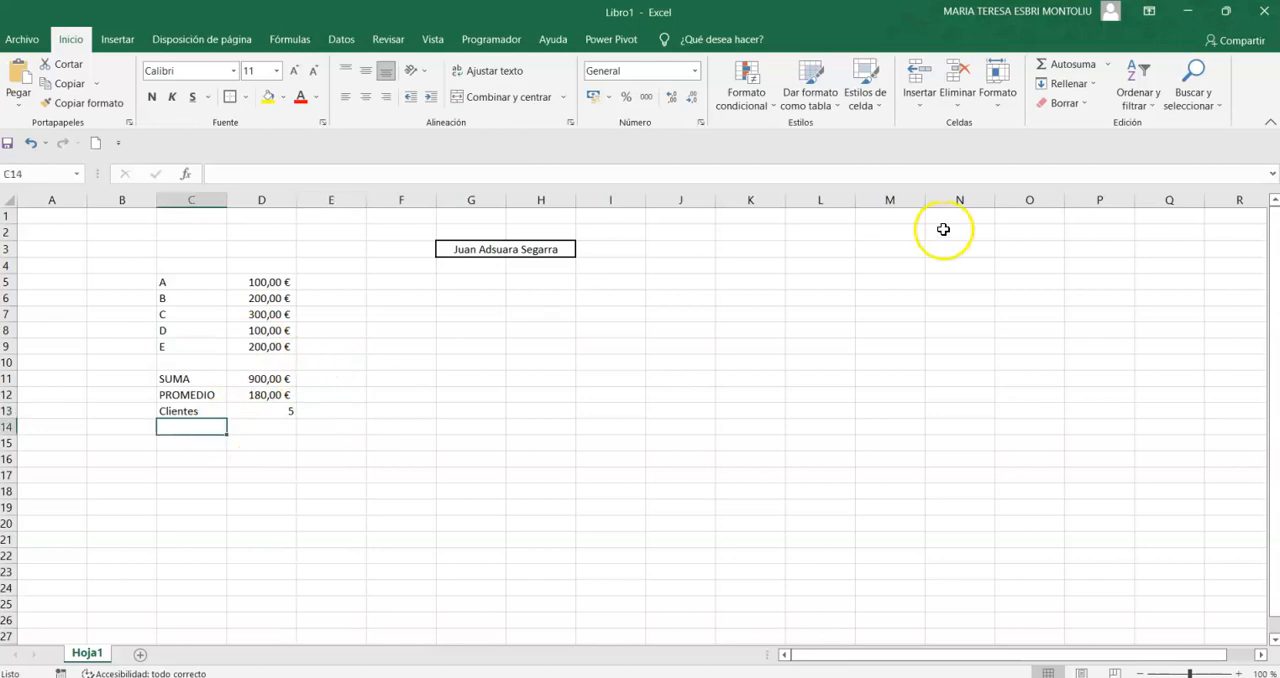
click(1107, 66)
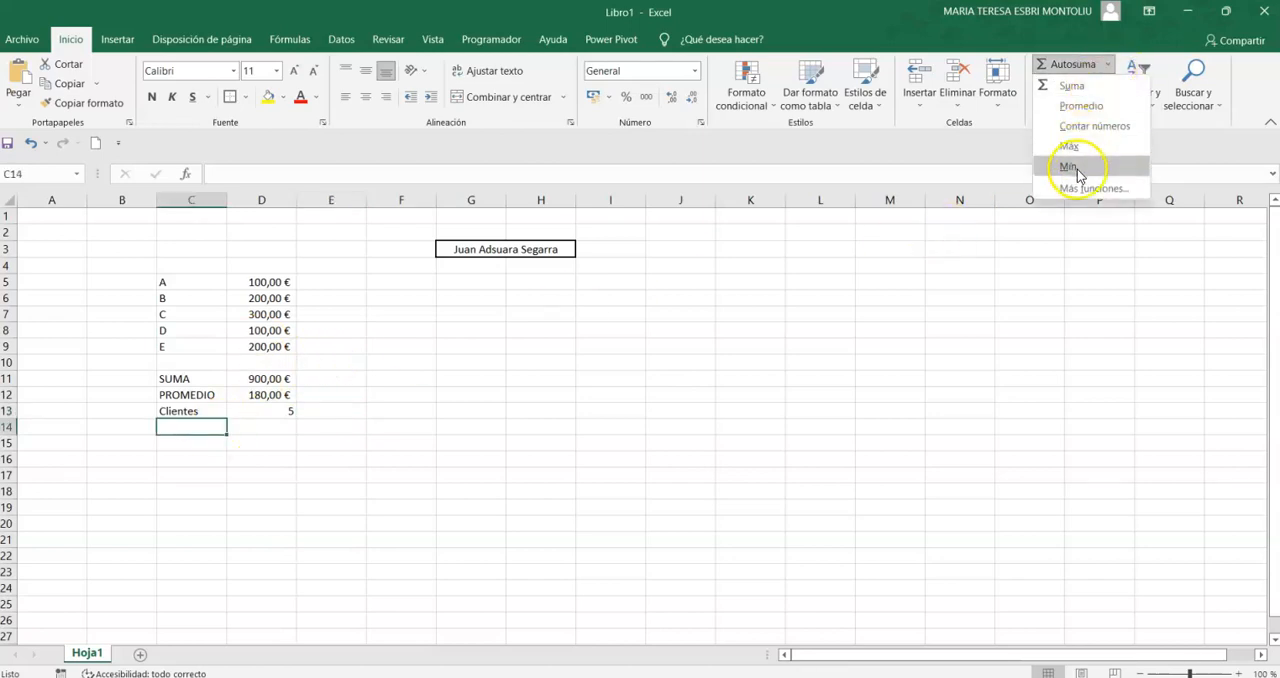
click(178, 438)
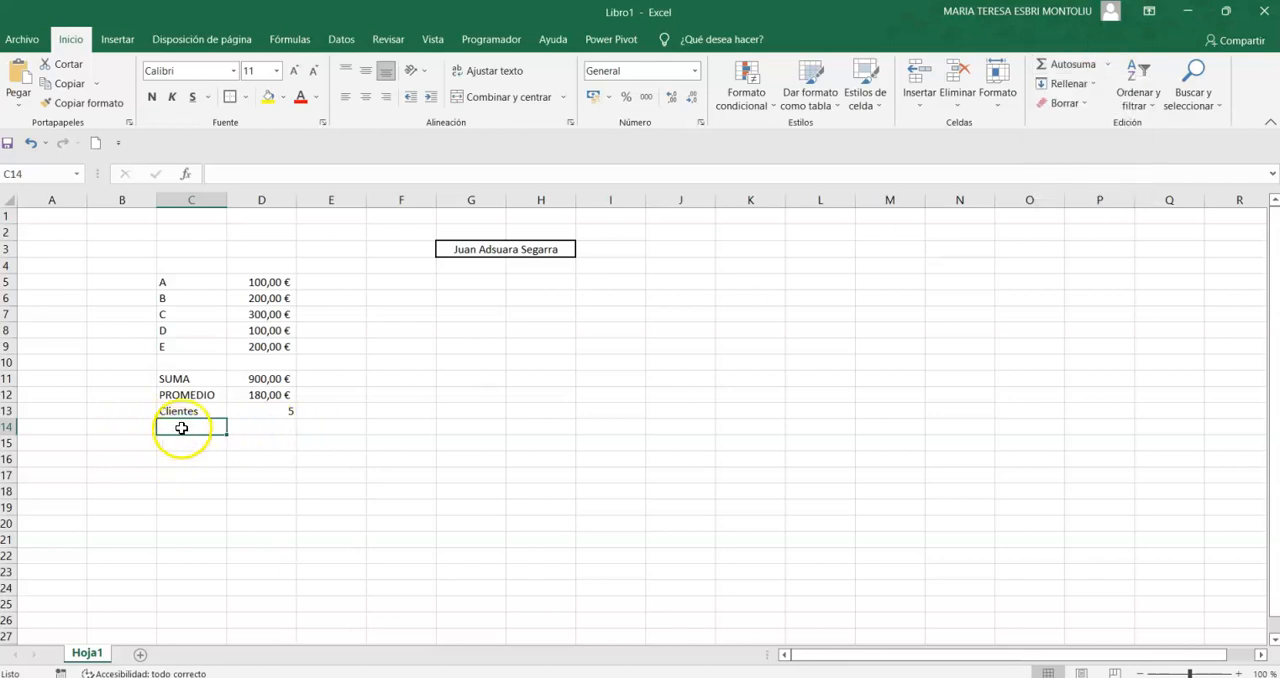
text(Ma)
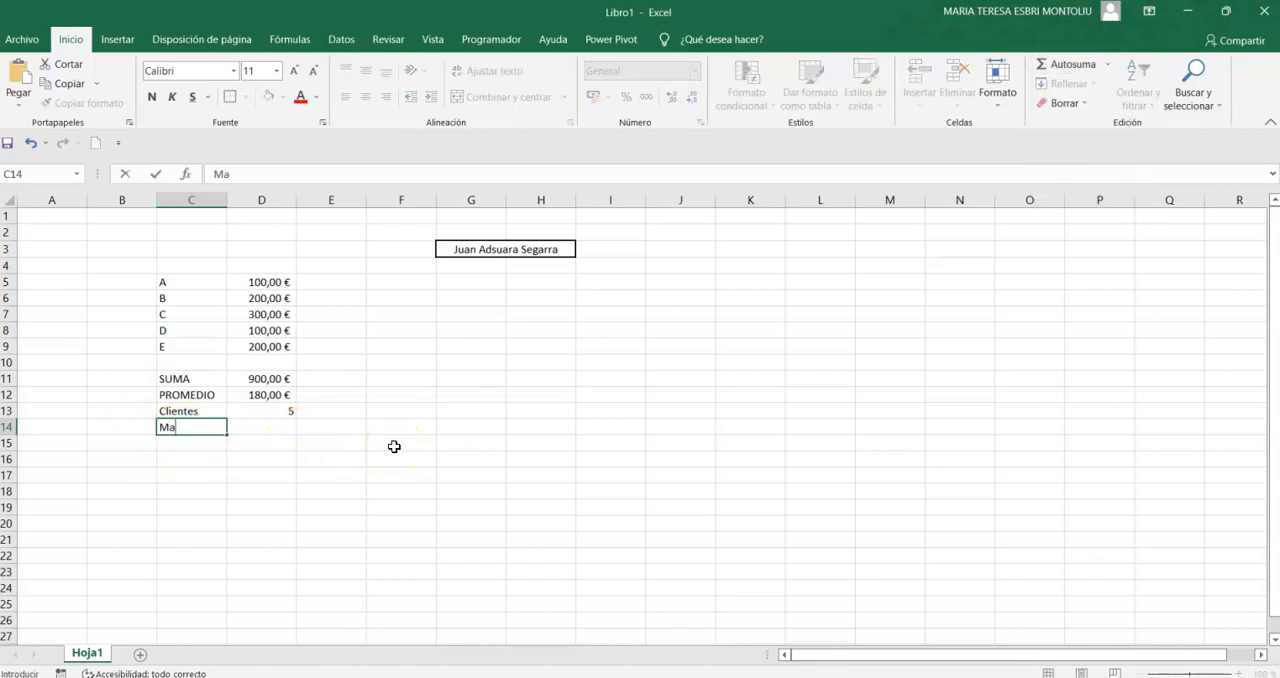
text(áximo)
key(Left)
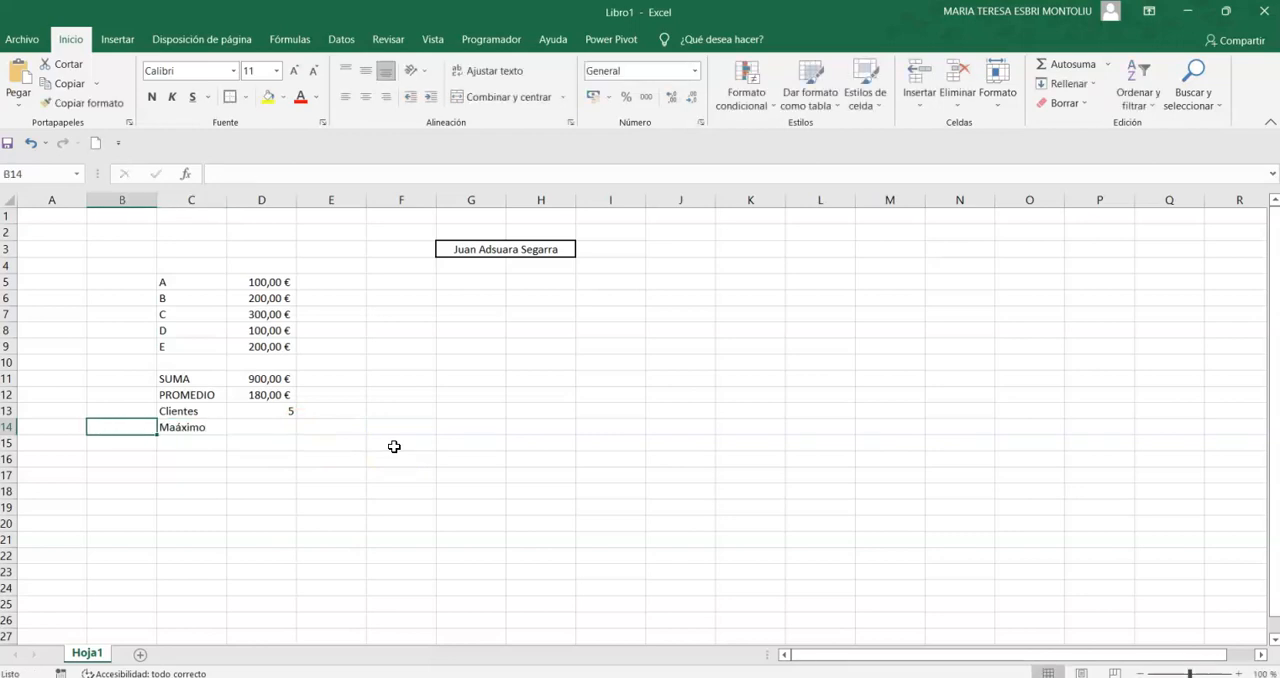
key(Right)
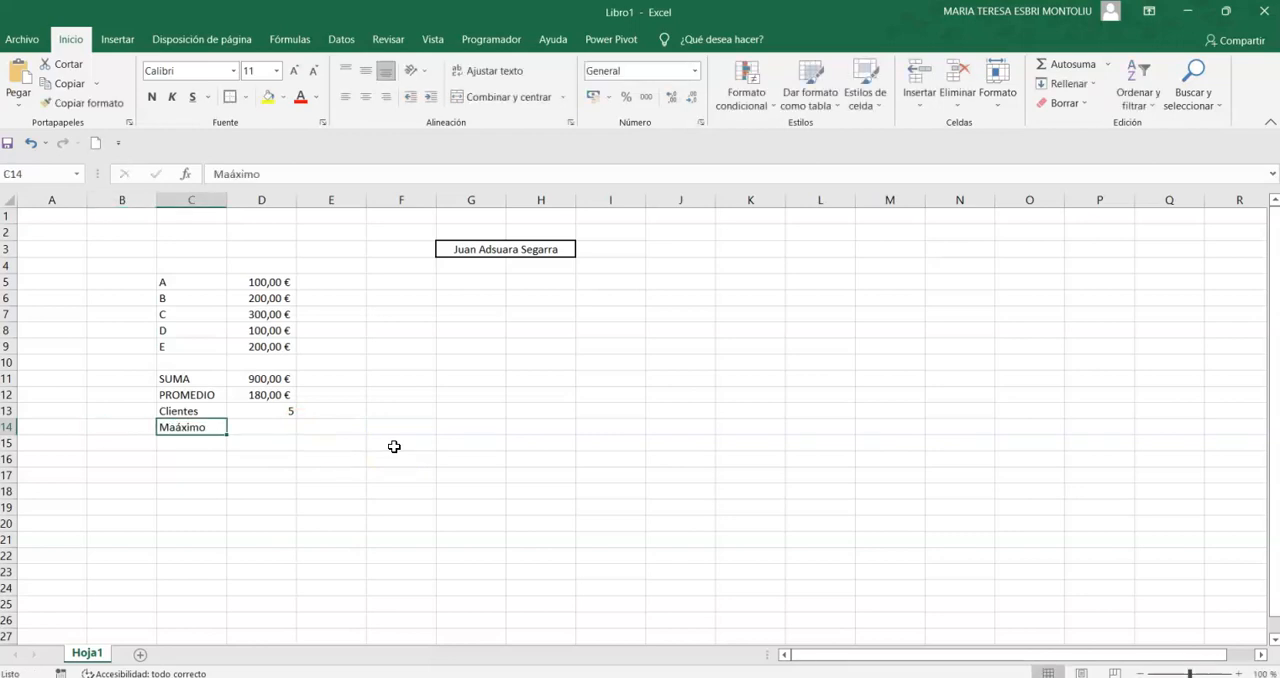
click(229, 175)
key(BackSpace)
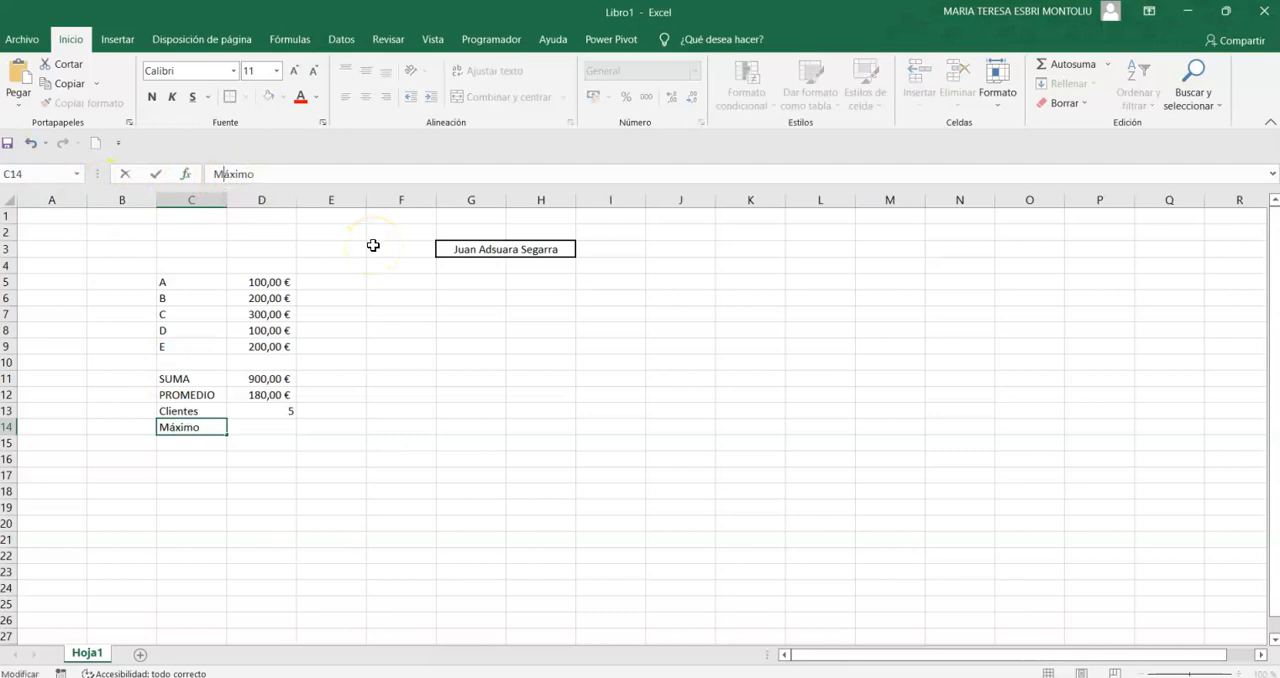
key(Return)
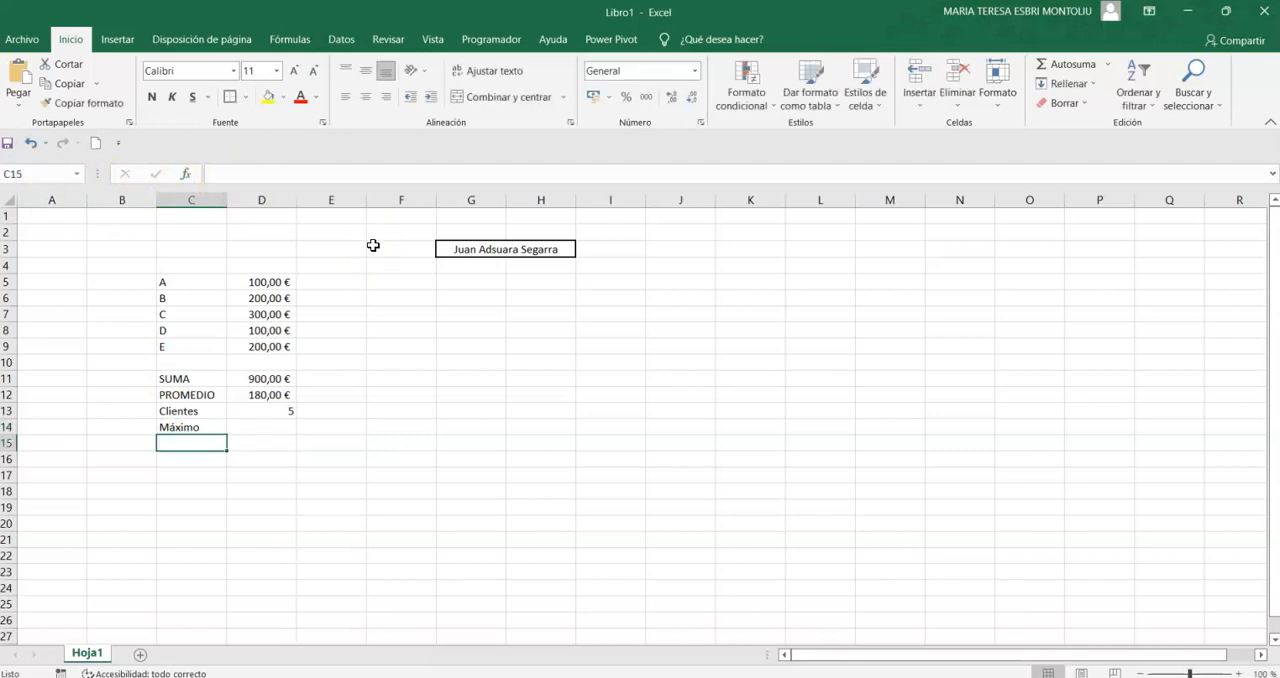
- Insert the maximum function over D5:D9 in cell D14
click(264, 426)
click(1108, 64)
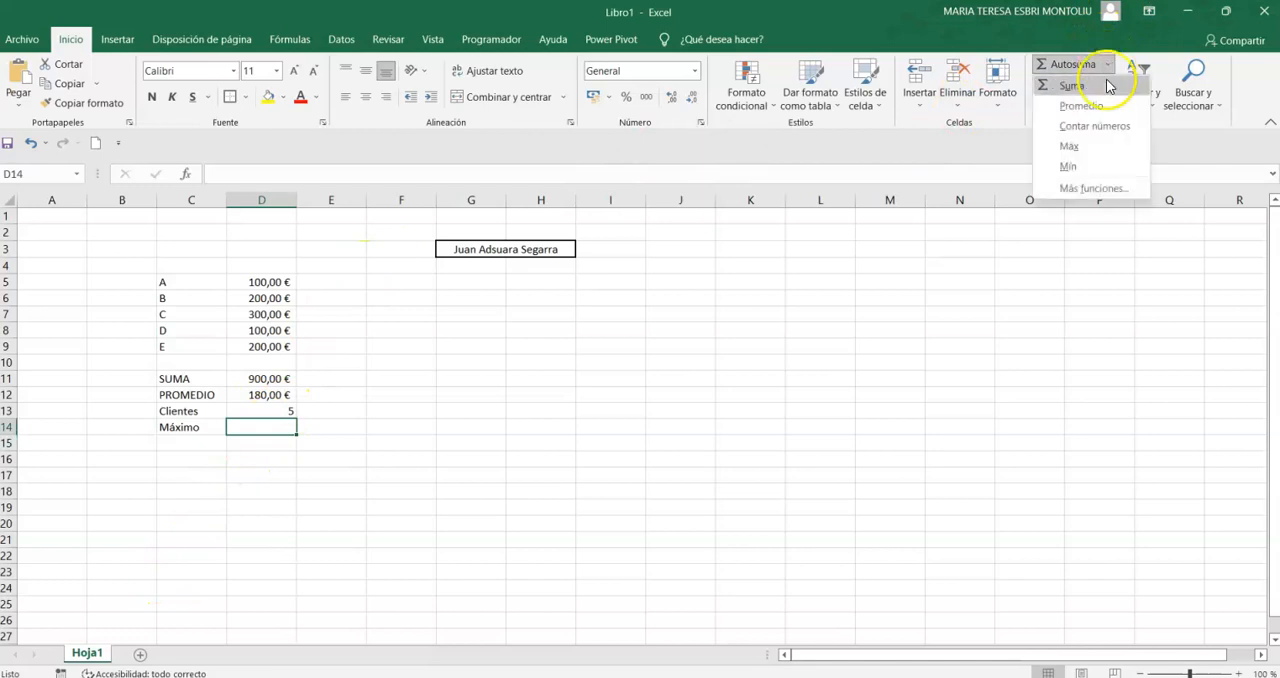
click(1089, 150)
drag(272, 281, 262, 349)
key(Return)
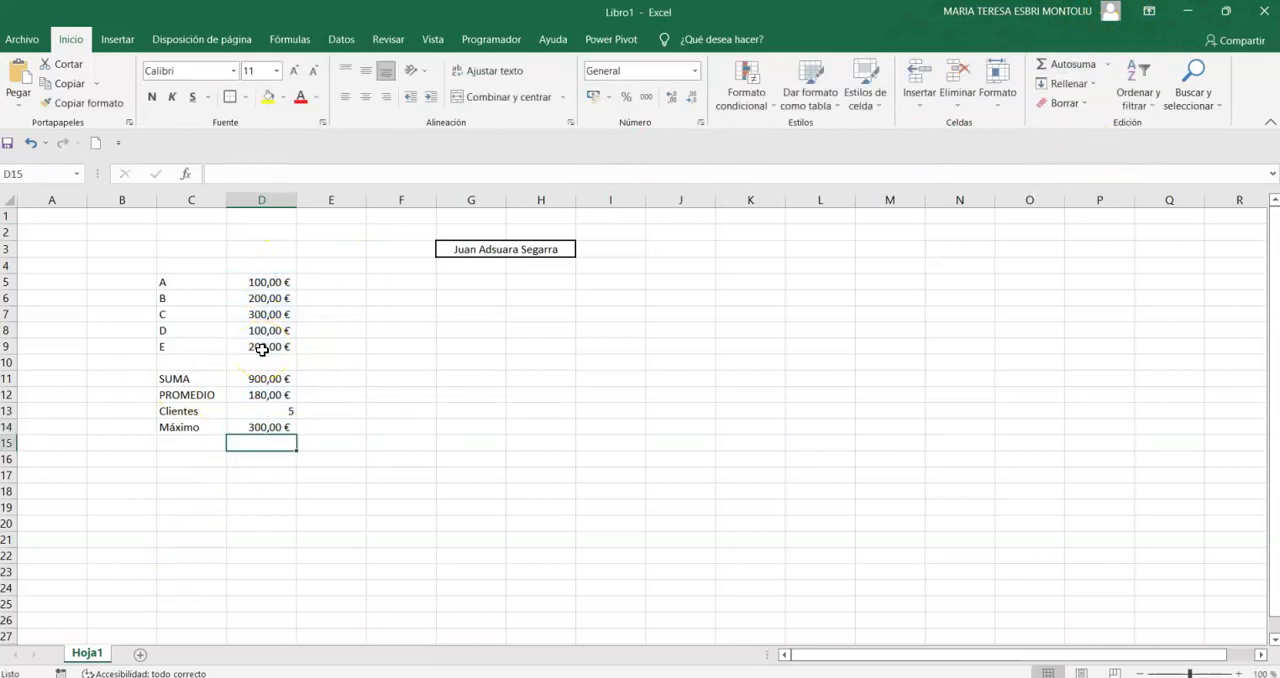
- Enter the label Minimo in cell C15, below Máximo
key(Left)
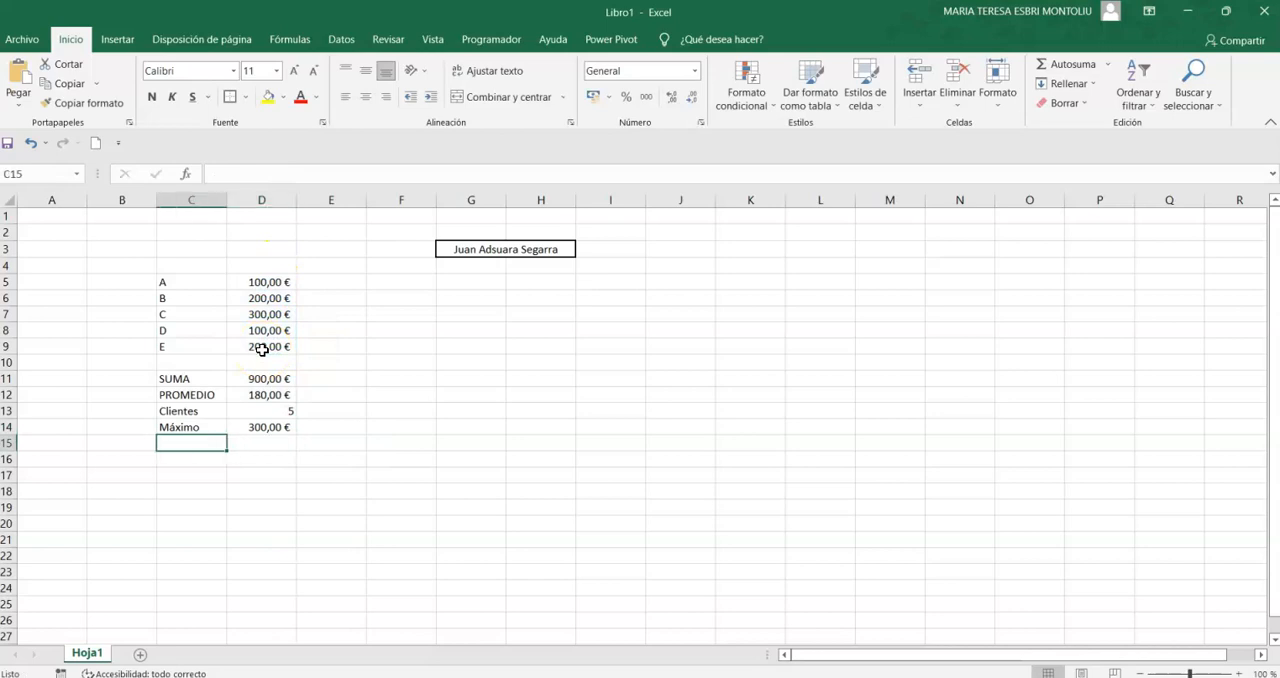
text(Minimo)
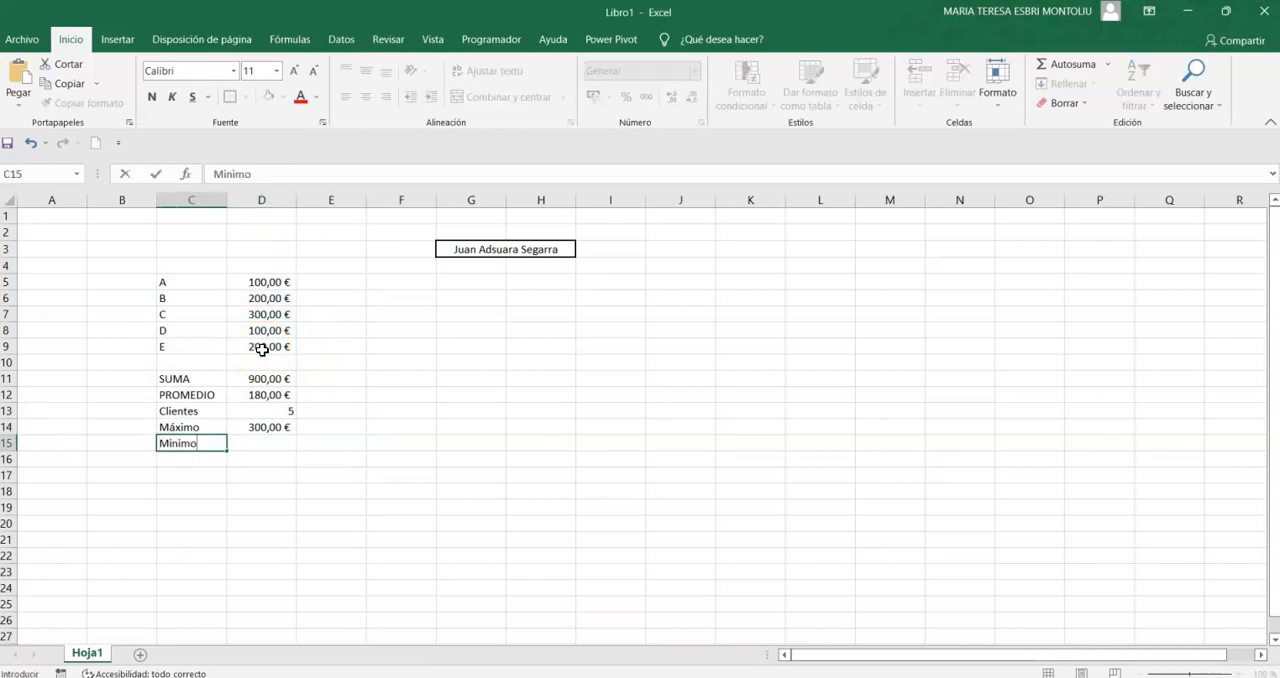
key(Right)
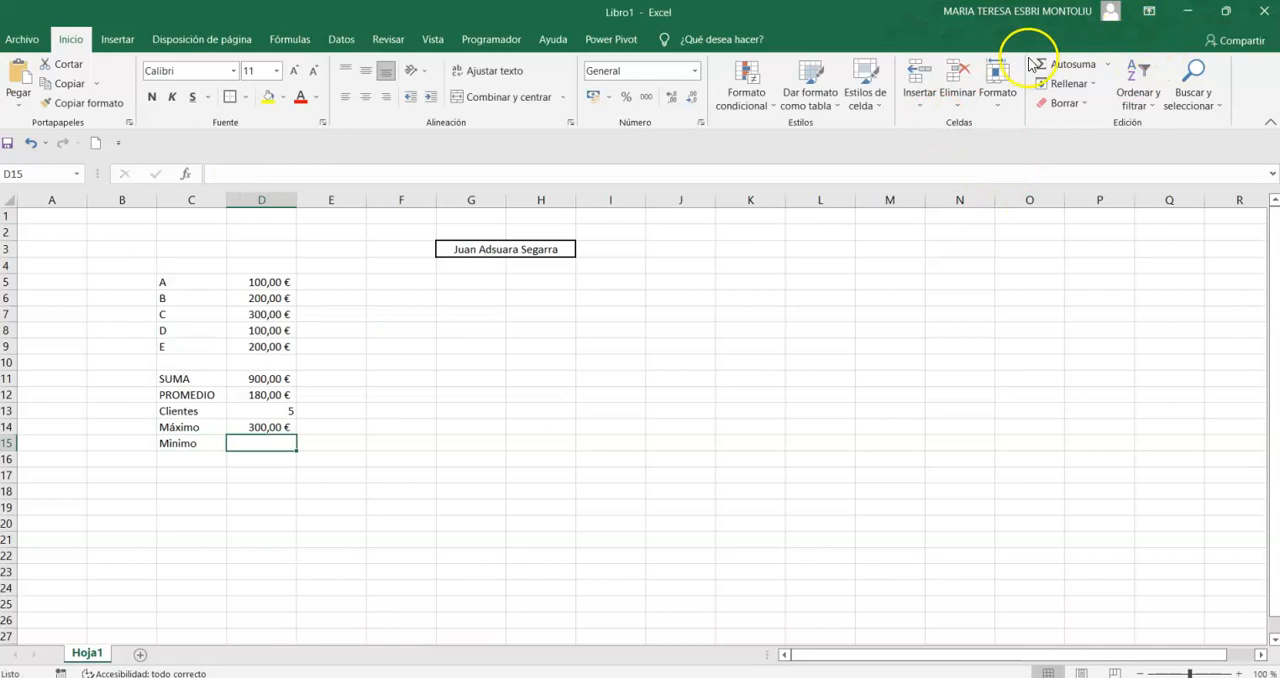
click(1107, 64)
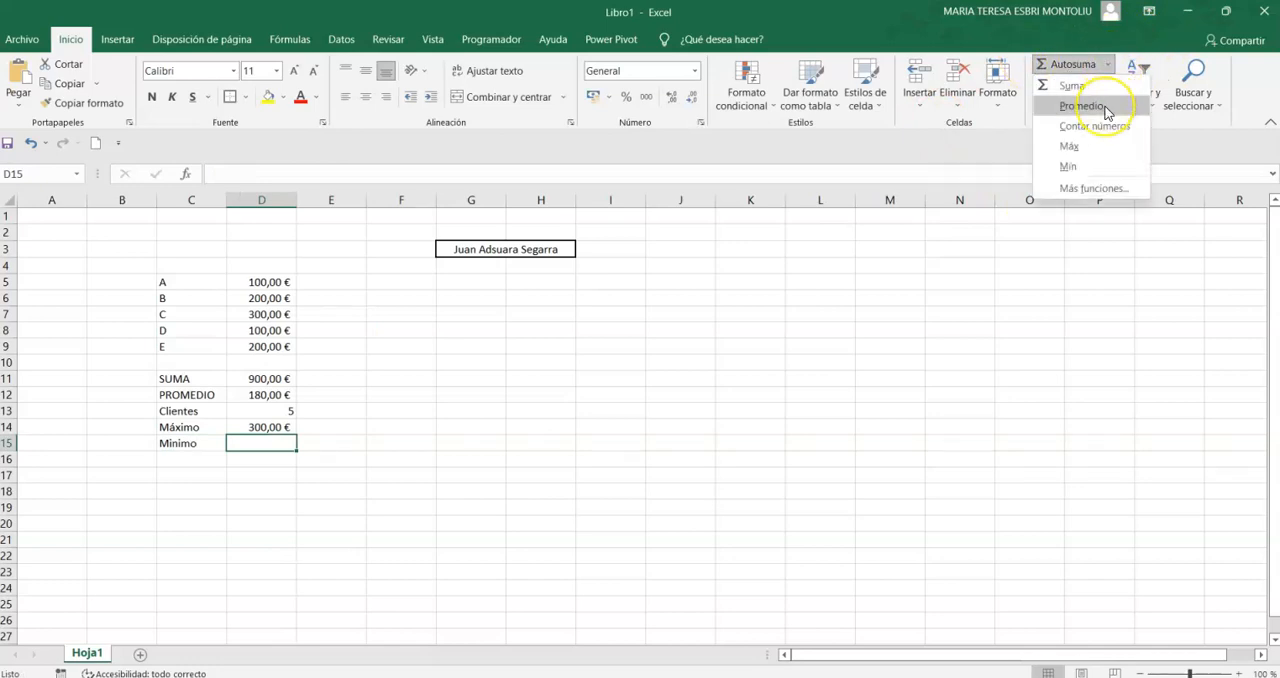
click(1083, 106)
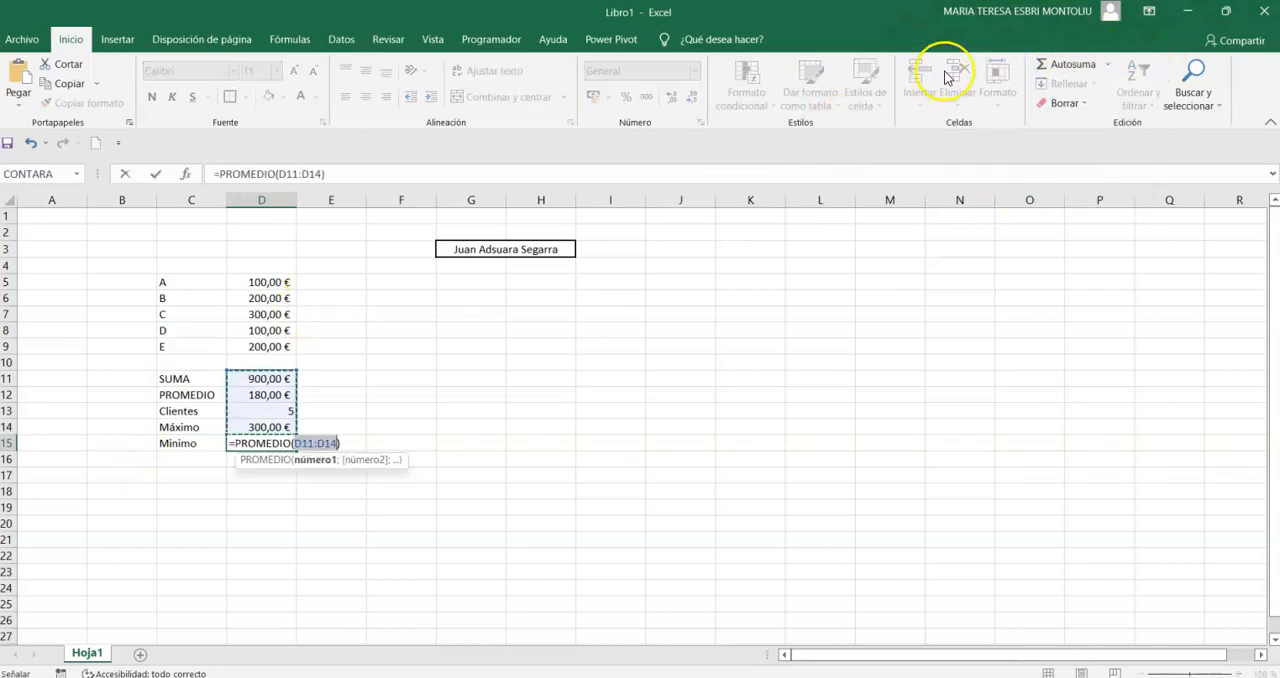
click(1107, 64)
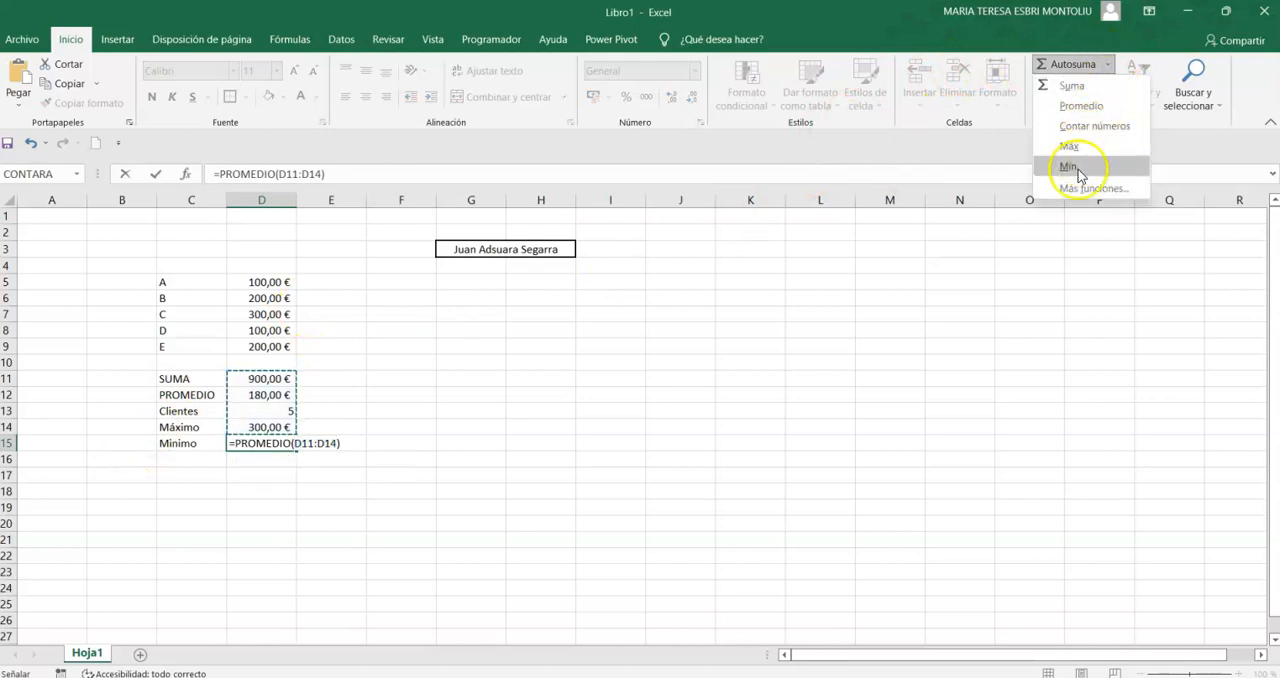
click(1085, 166)
drag(284, 280, 257, 356)
- Replace the formula in cell D15 with the minimum function over the table's amounts, starting at D5
click(252, 443)
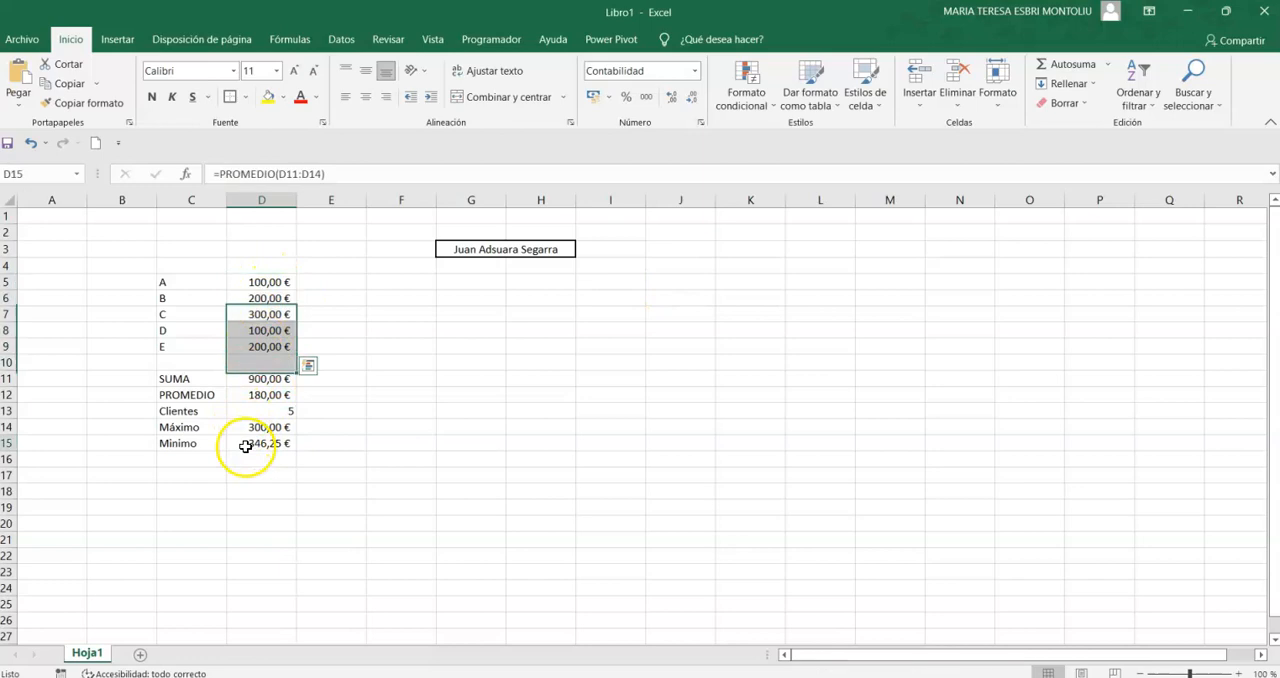
click(1107, 64)
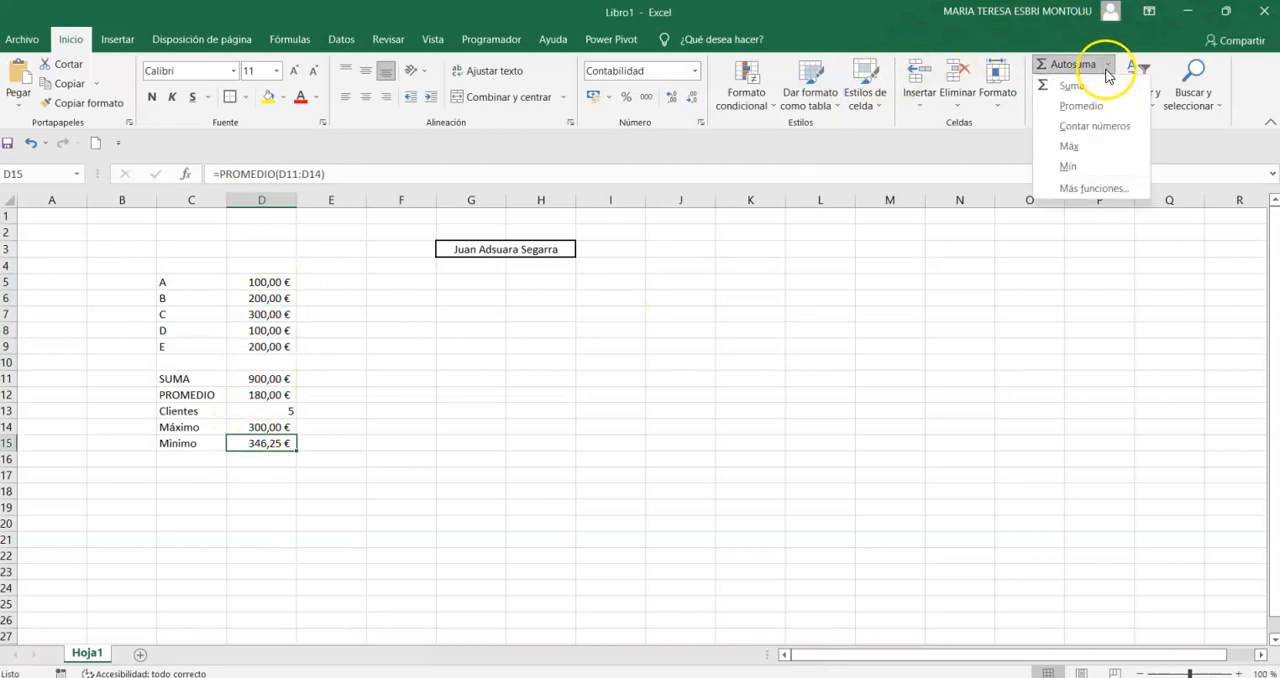
click(1089, 177)
drag(268, 282, 268, 336)
key(Return)
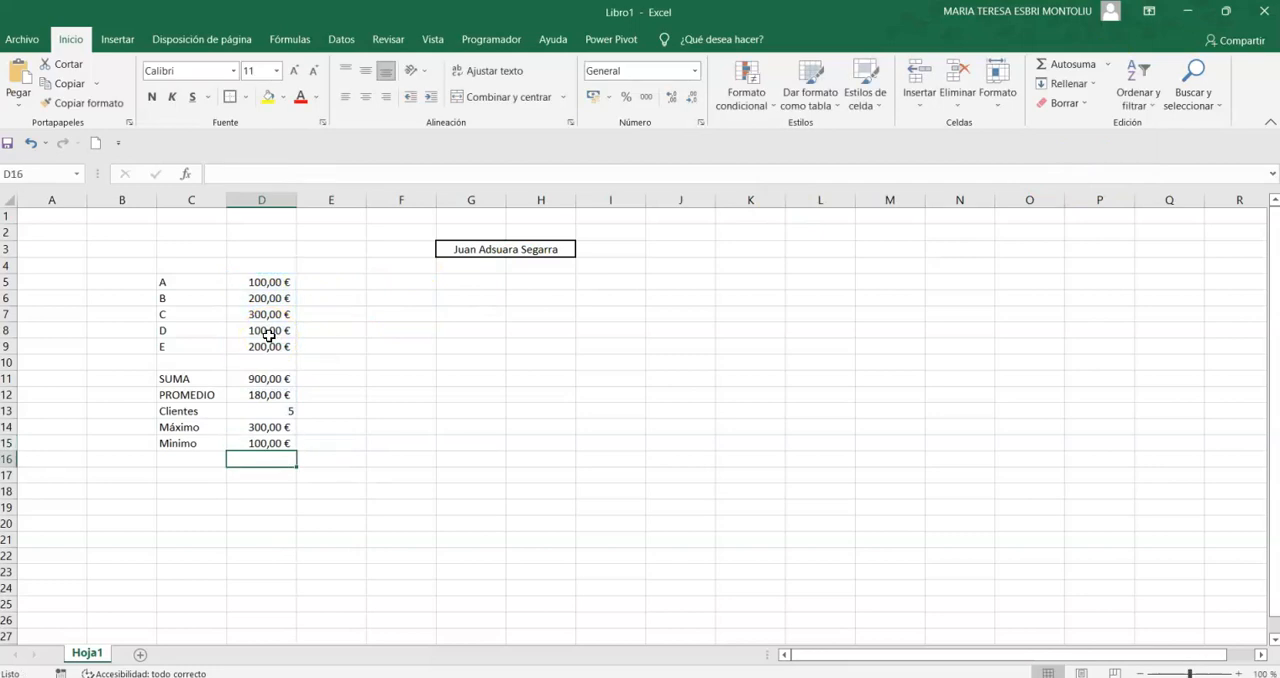
- Change the amount for A in cell D5 to 50 to test the minimum
click(276, 281)
text(50)
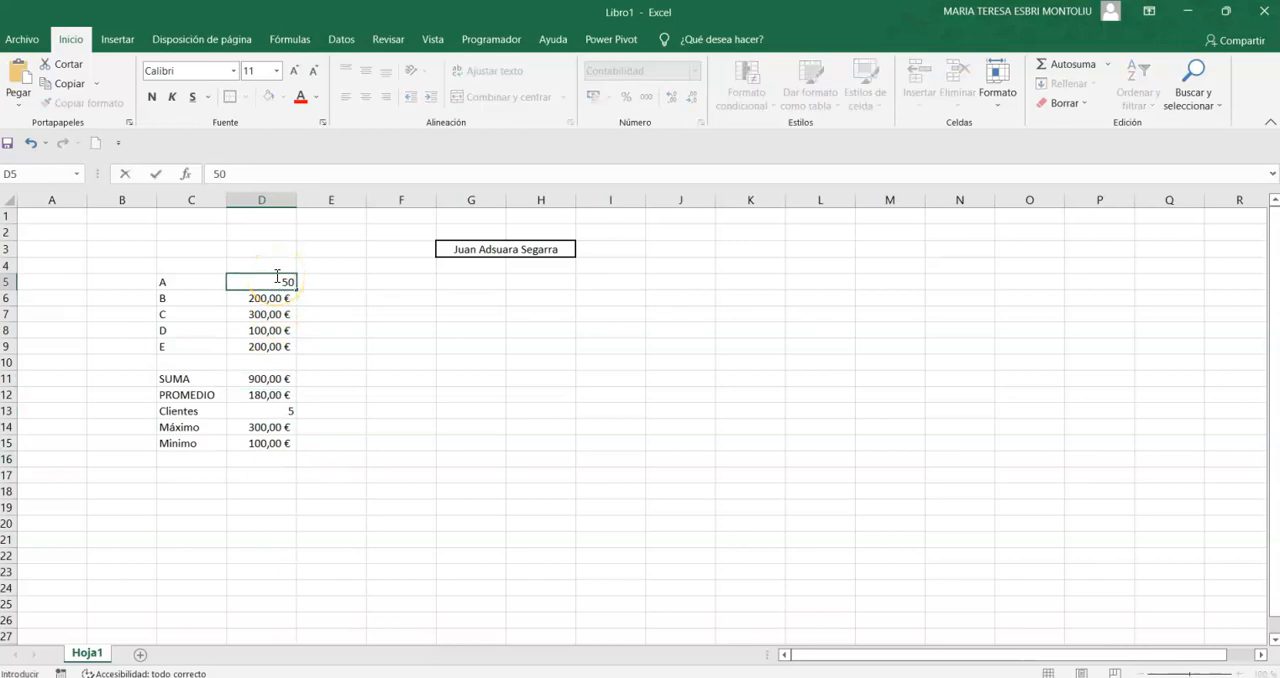
key(Return)
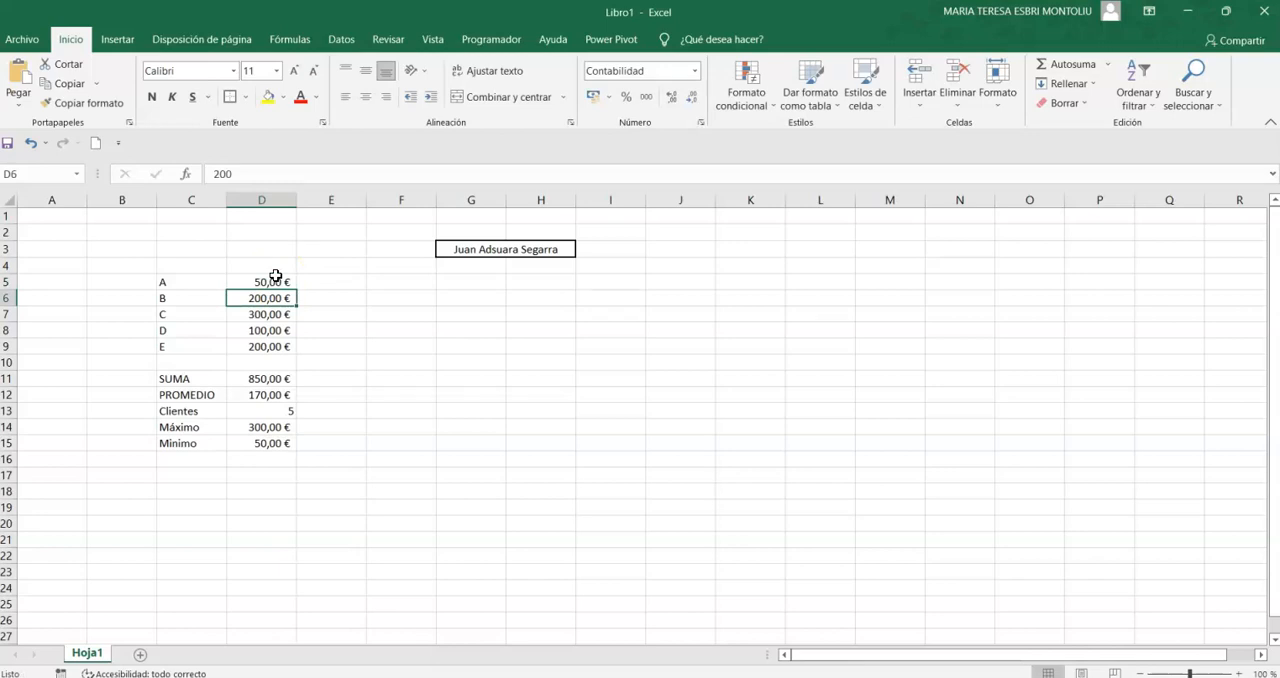
- Change the amount for D in cell D8 to 450 to test the maximum
key(Down)
key(Down)
key(Up)
key(Down)
text(450)
key(Return)
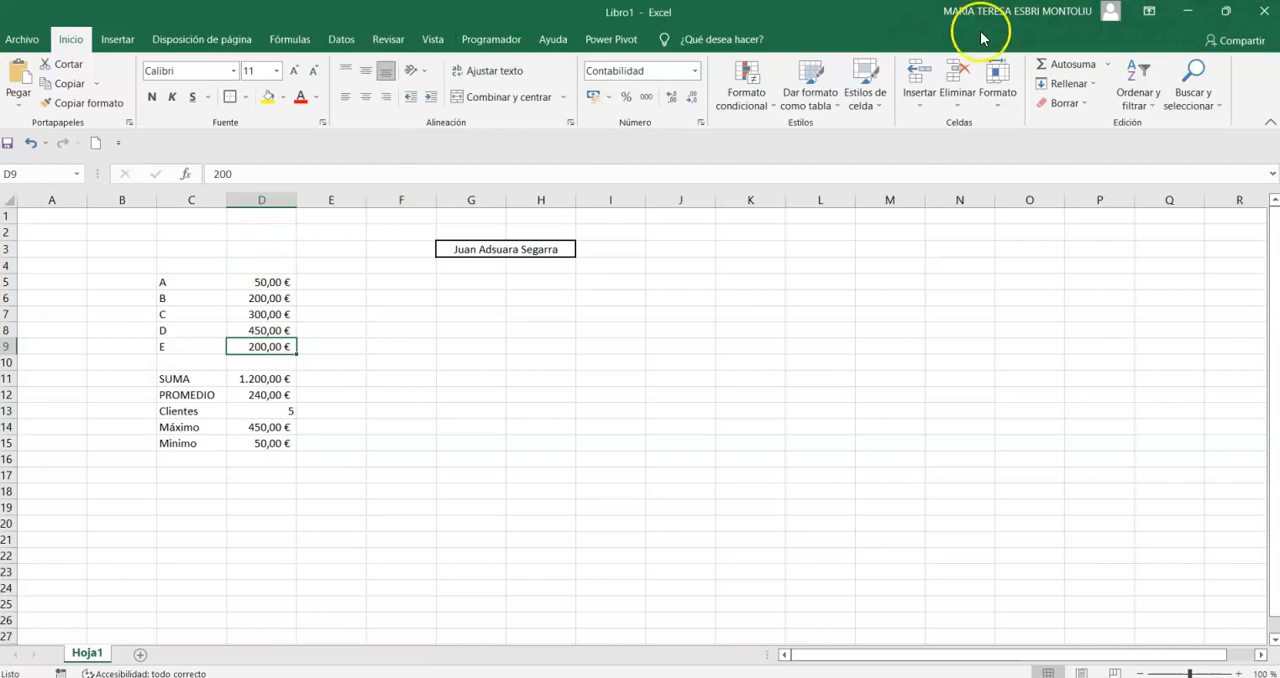
- Open the Insert Function dialog from AutoSum's additional functions and from the formula bar, cancelling it each time
click(1108, 66)
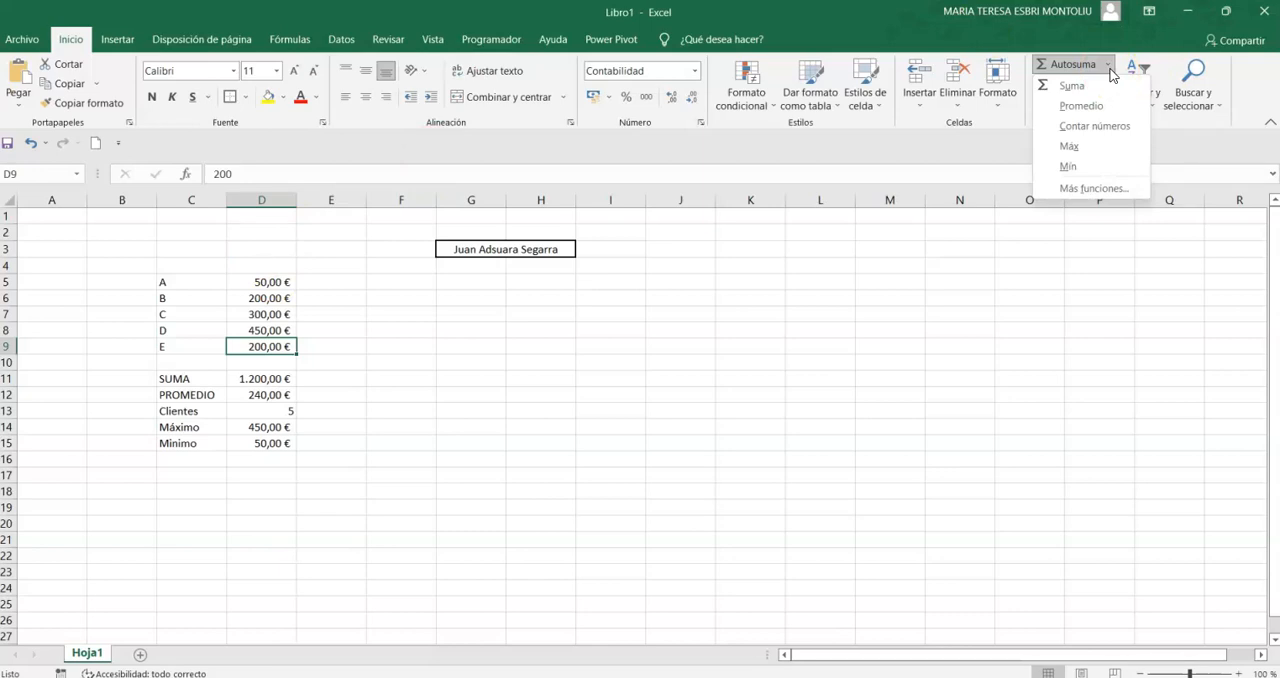
click(1087, 190)
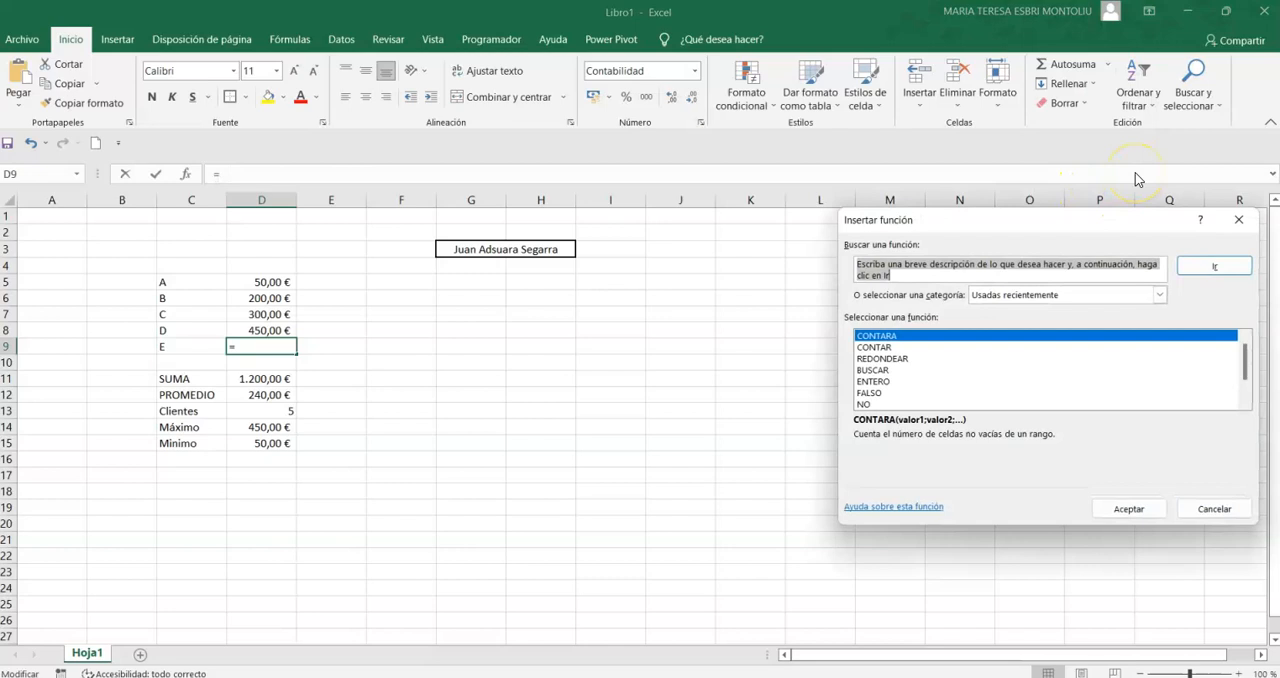
click(1237, 219)
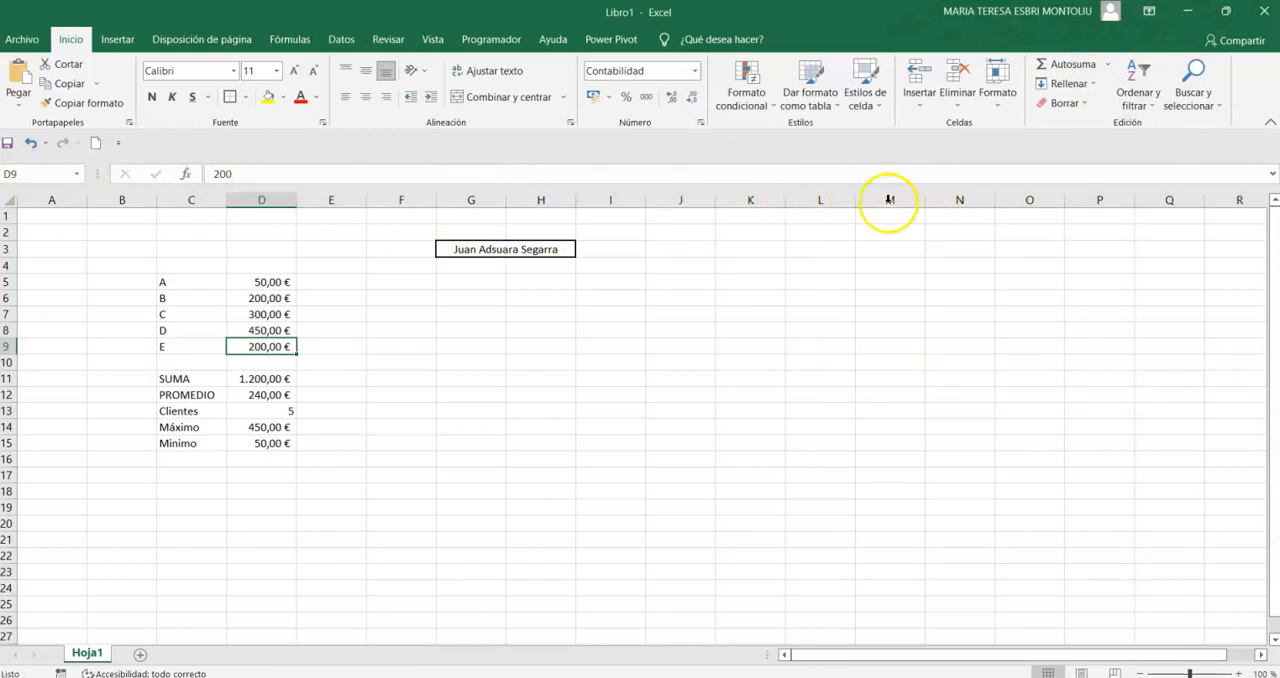
click(189, 175)
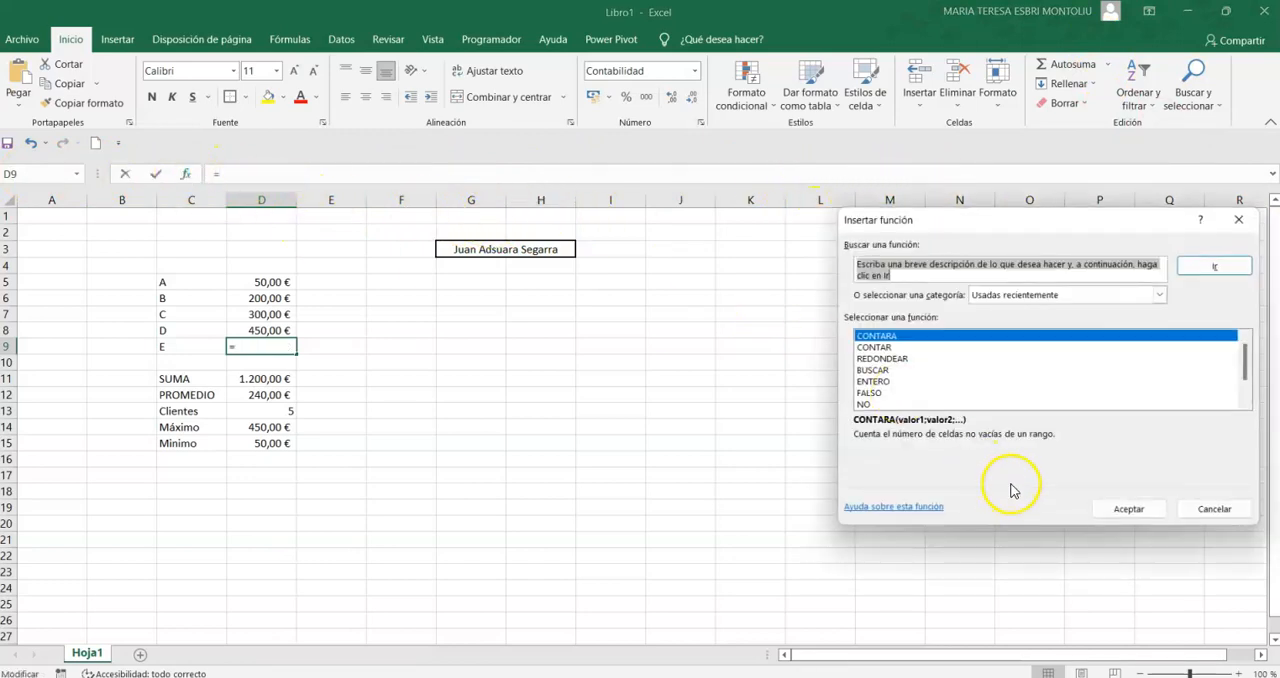
key(Escape)
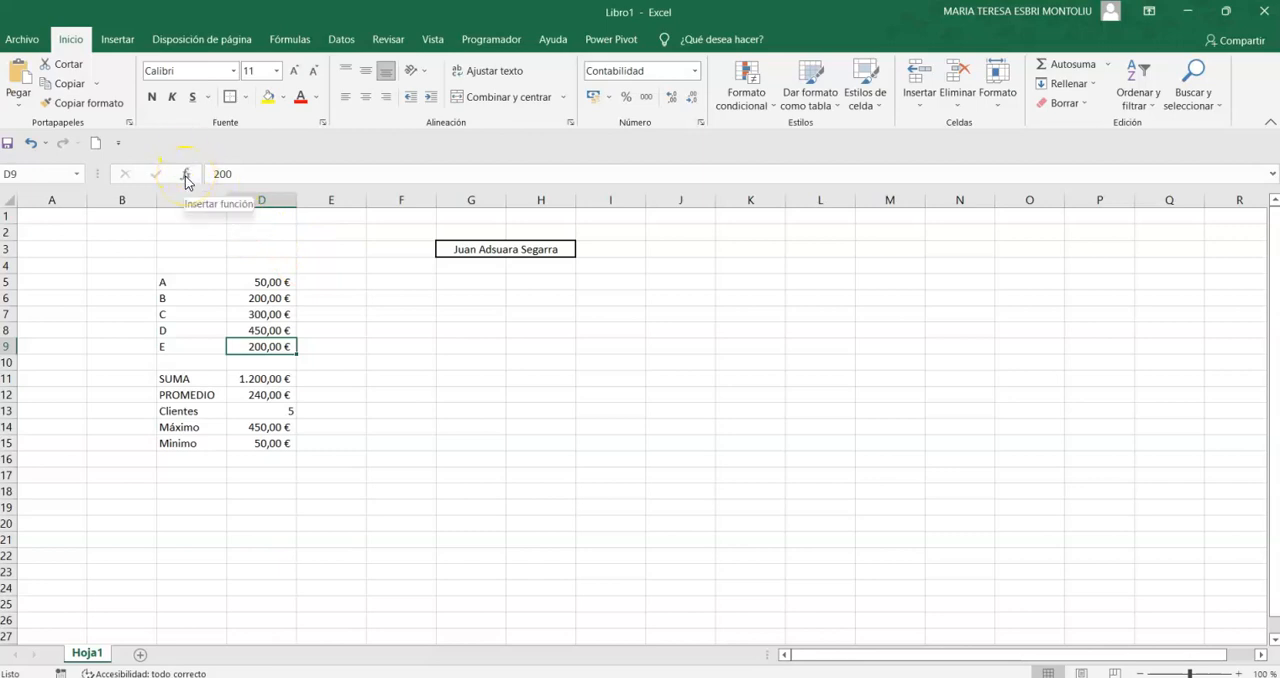
- Browse the recently used functions and the function categories in the Insert Function dialog for cell D17, and close it without inserting anything
click(200, 477)
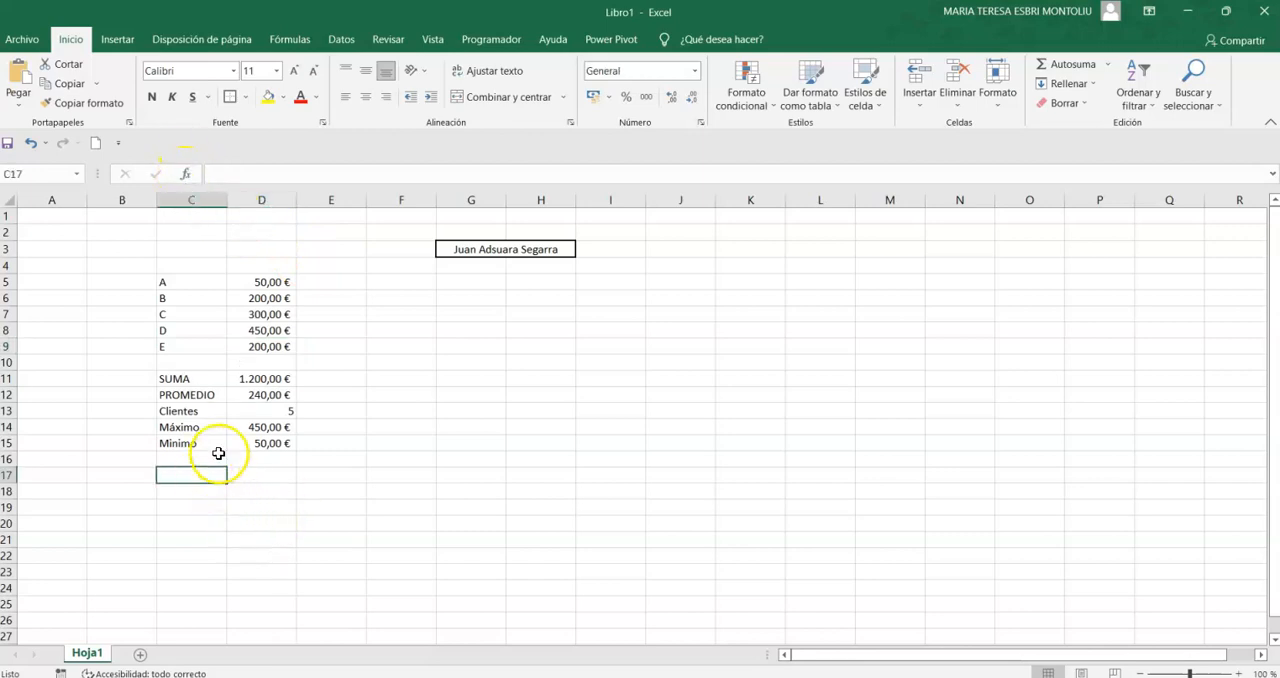
click(256, 473)
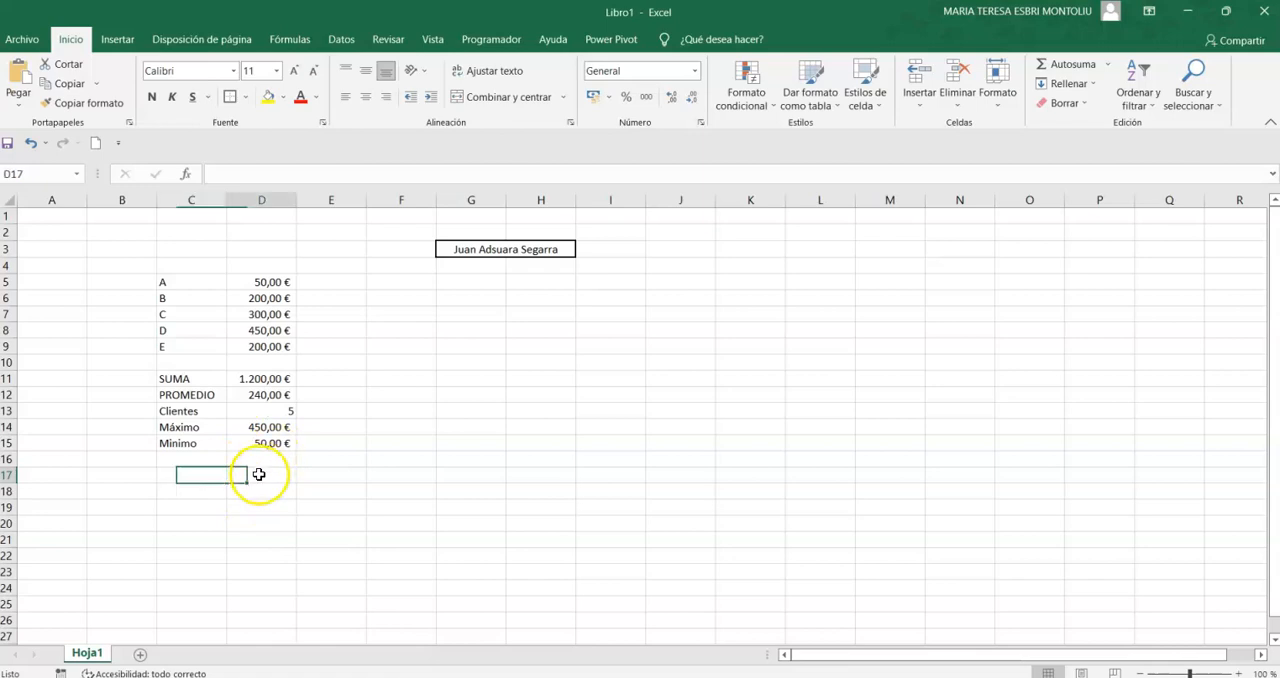
click(185, 176)
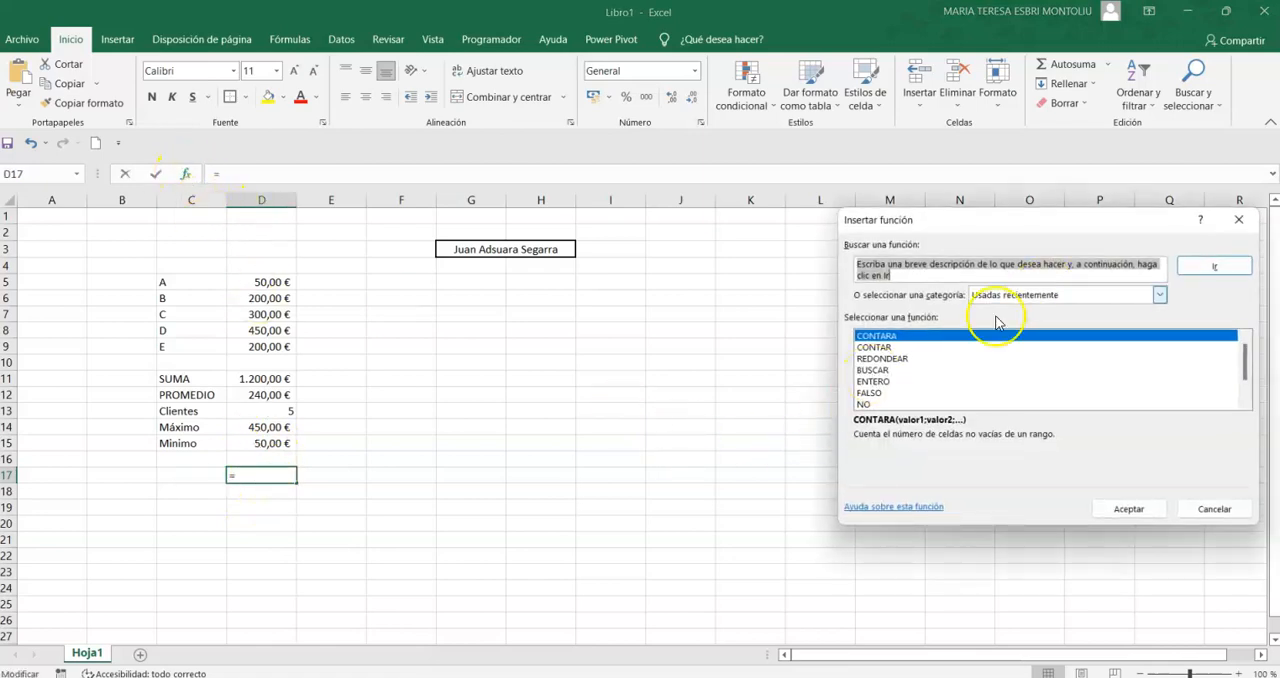
scroll(920, 390, down, 1)
scroll(918, 395, up, 1)
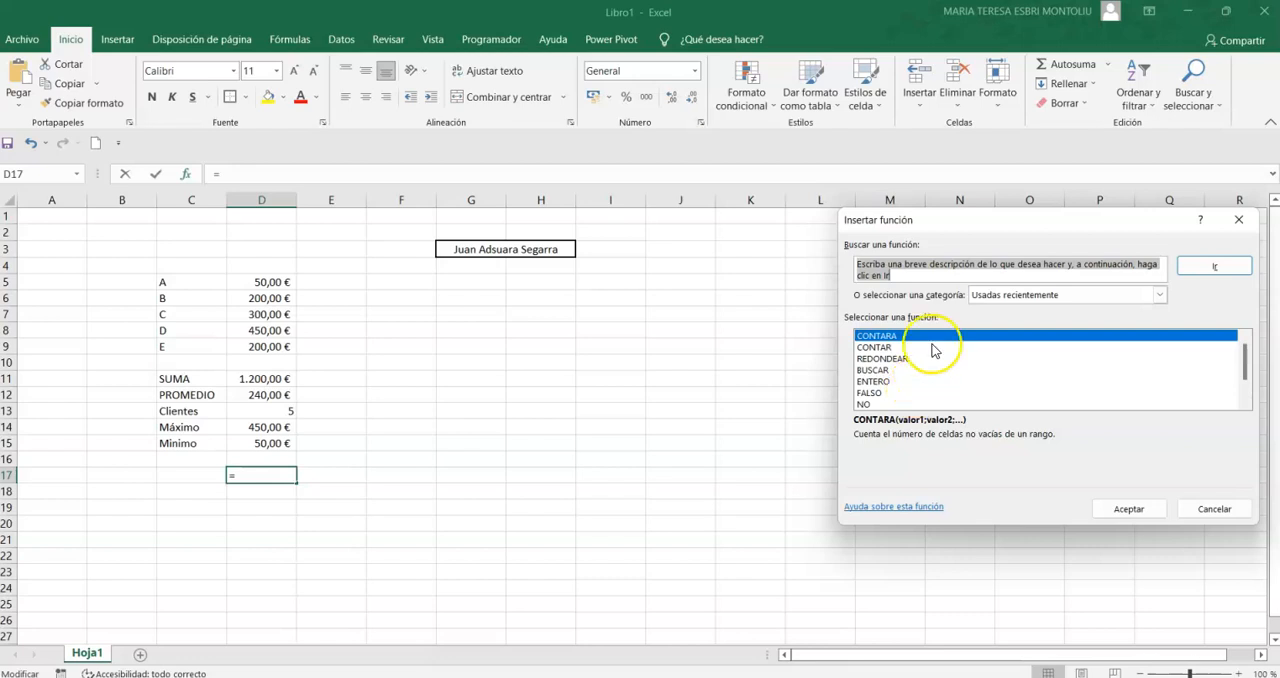
click(1159, 295)
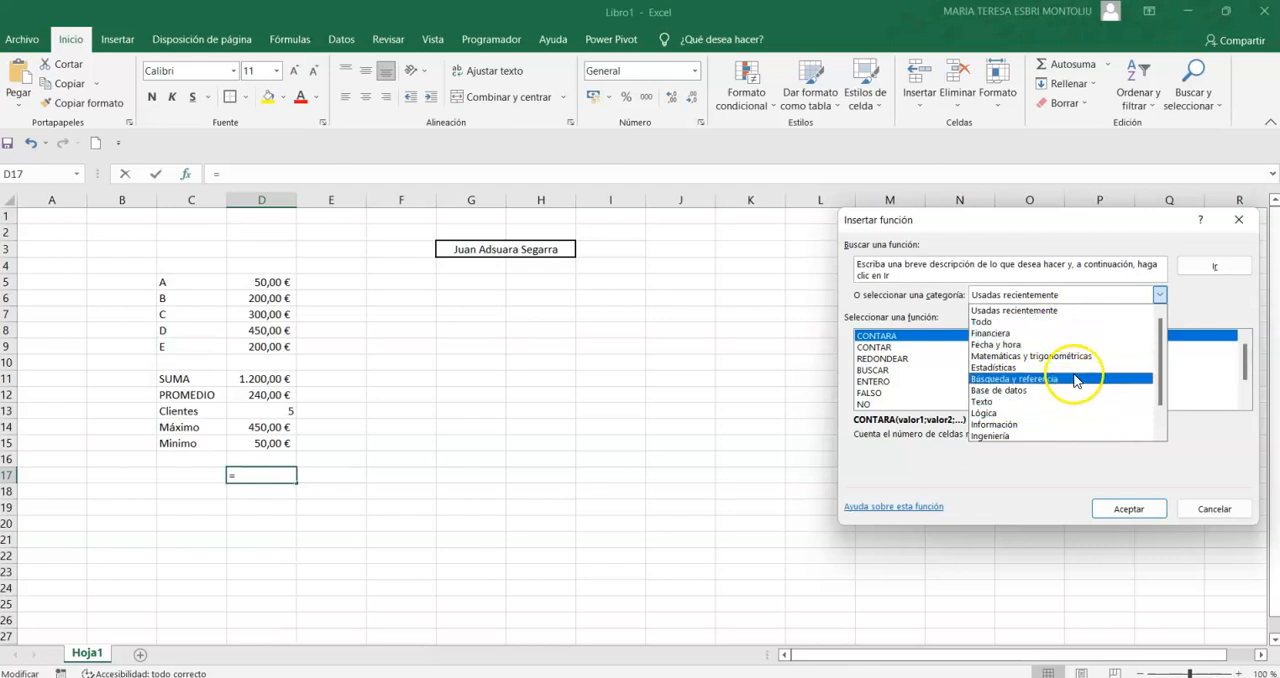
click(1071, 471)
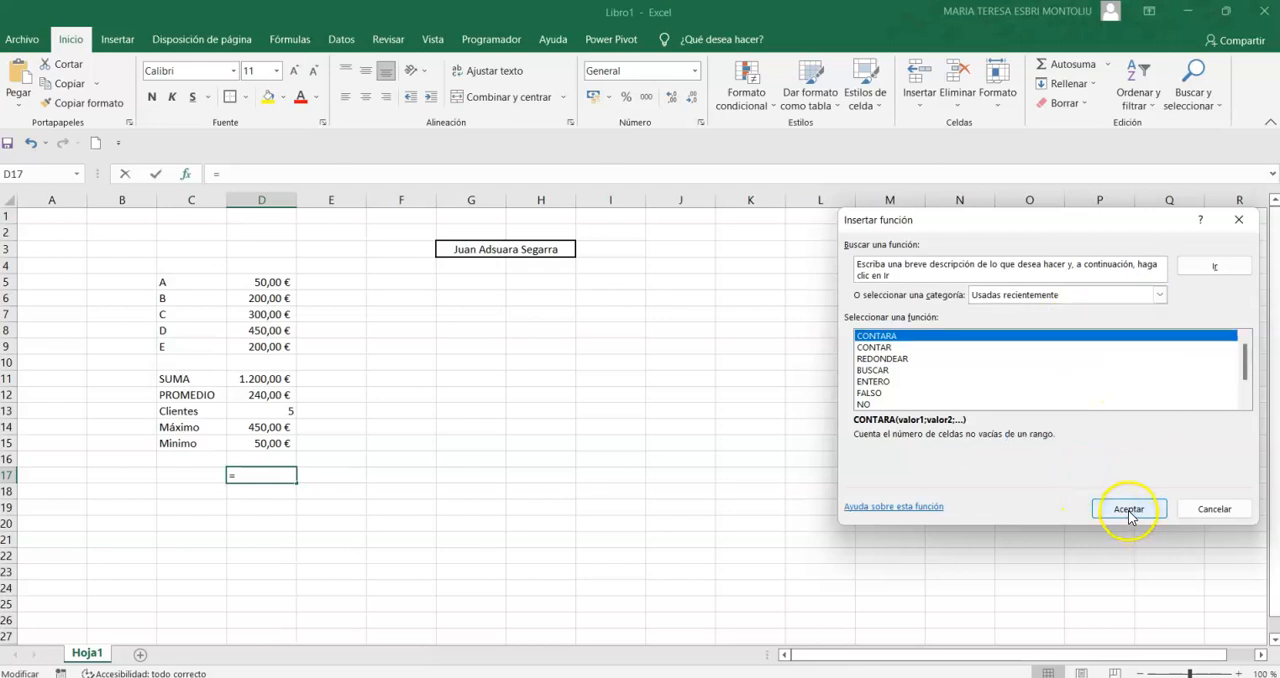
key(Escape)
- View the arguments of the CONTARA function for cell D17 through AutoSum's additional functions, and cancel without inserting it
click(1108, 70)
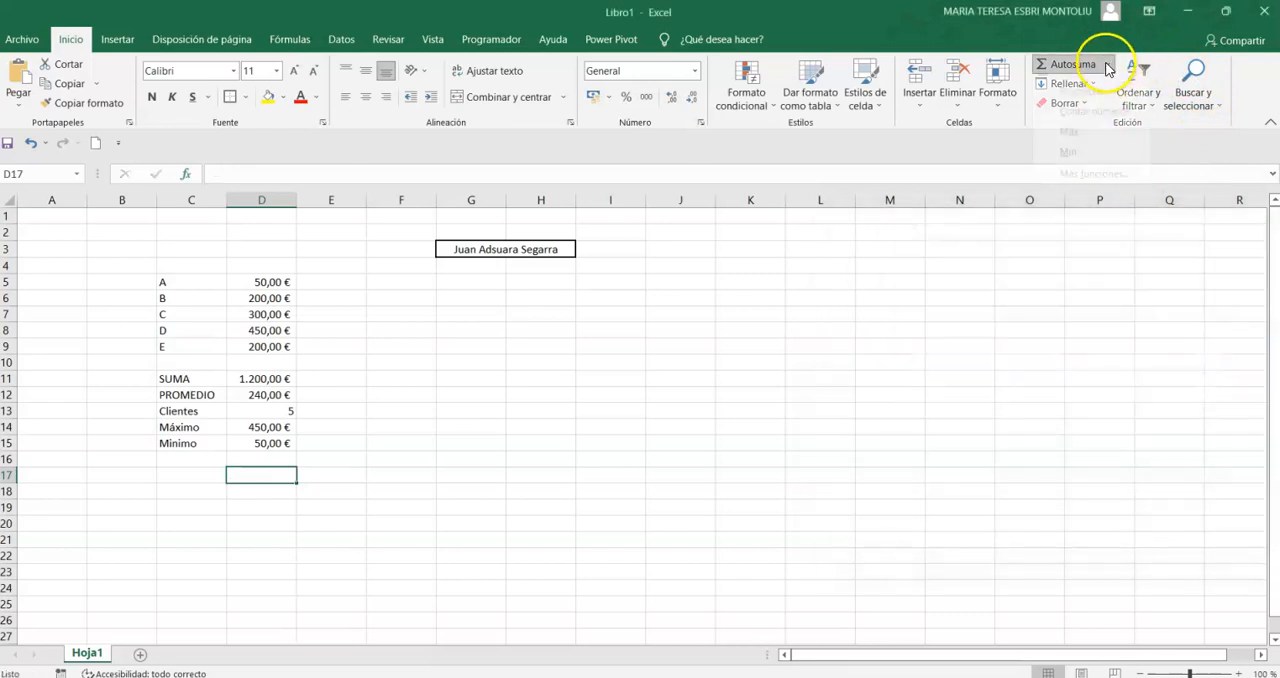
click(1089, 190)
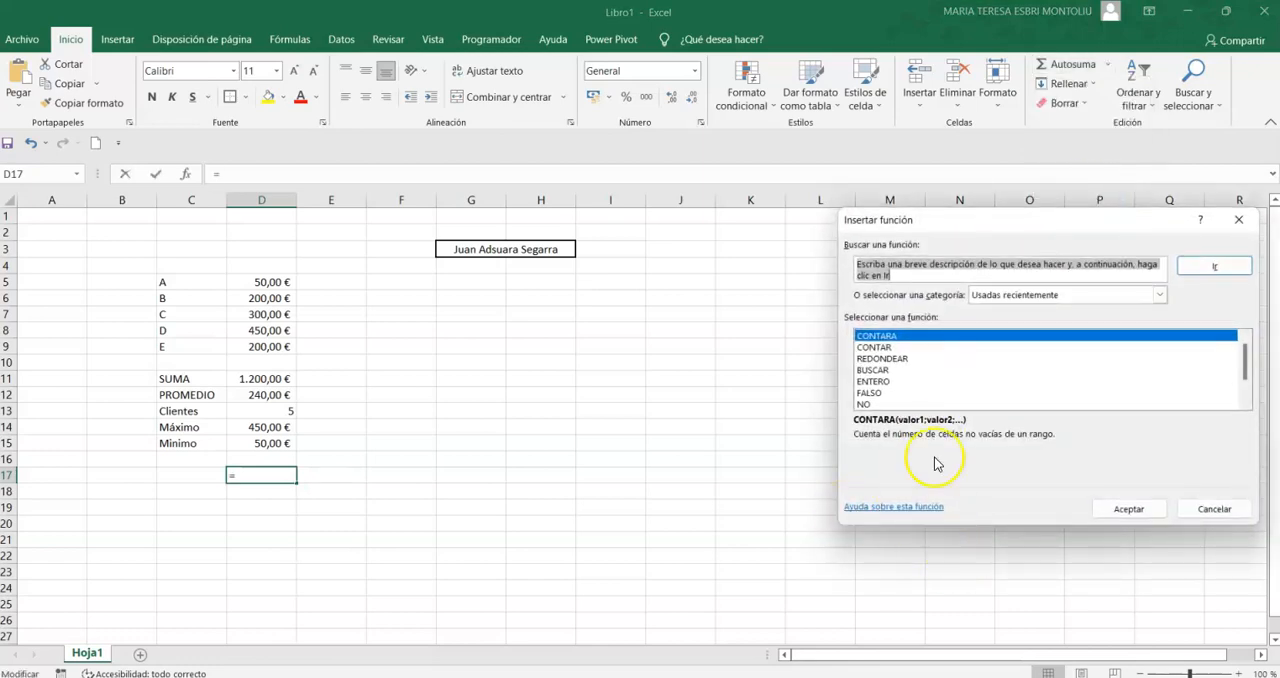
click(1128, 510)
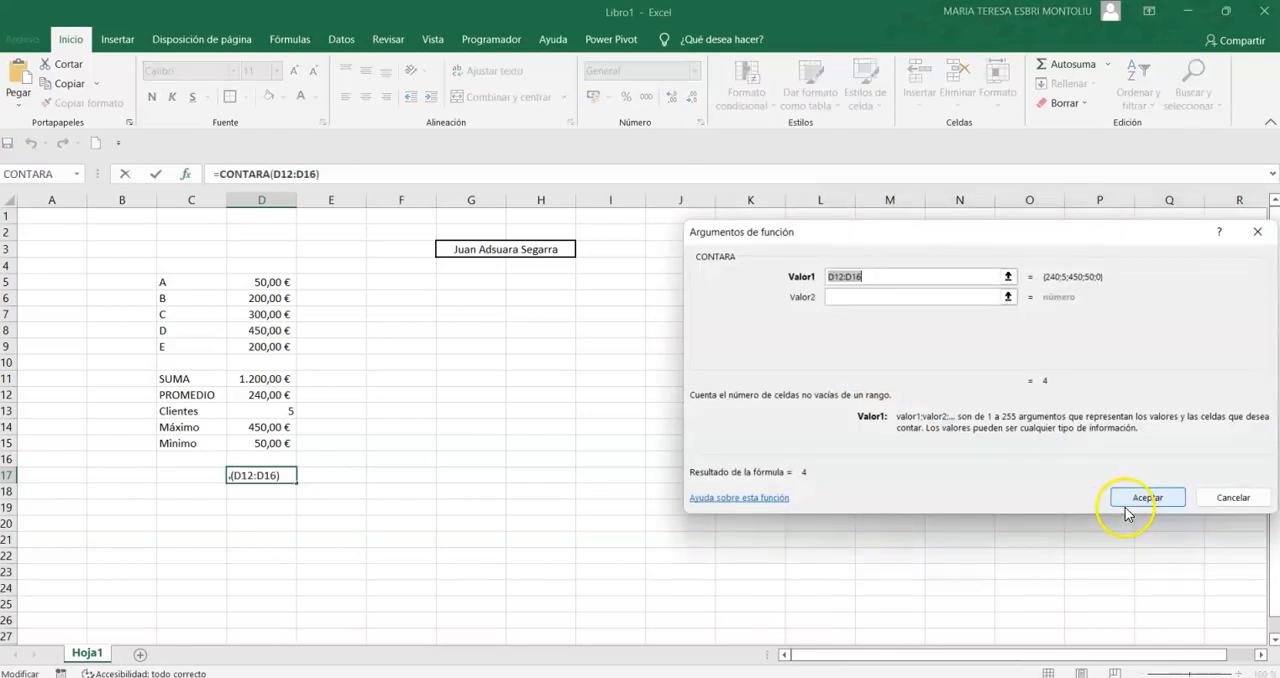
click(1233, 497)
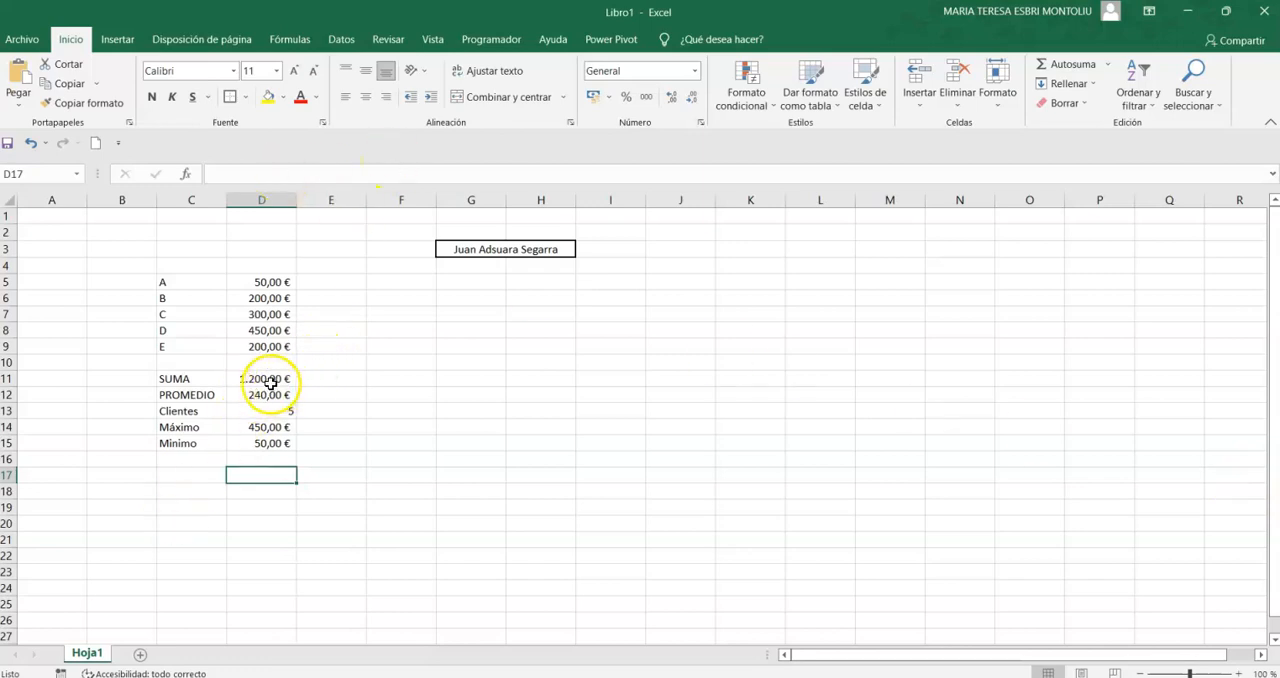
- Examine the formulas behind the sum, average, client count, maximum and minimum in cells D11 to D15
drag(263, 392, 263, 380)
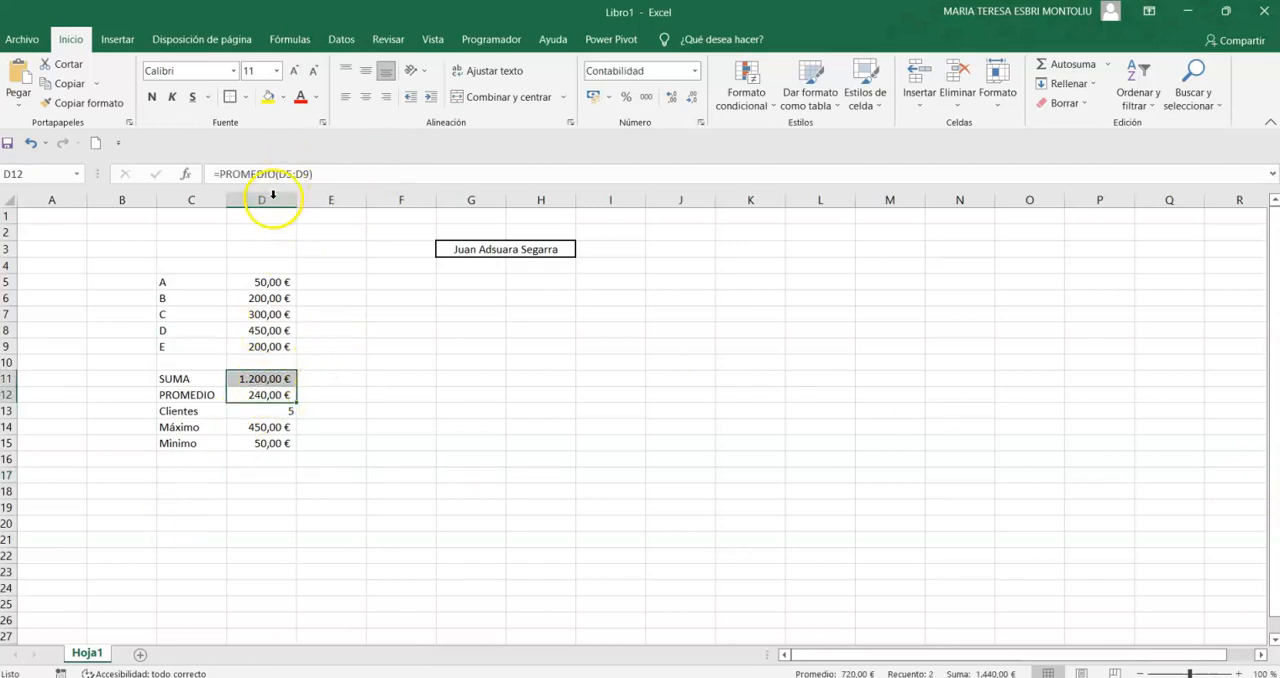
click(245, 378)
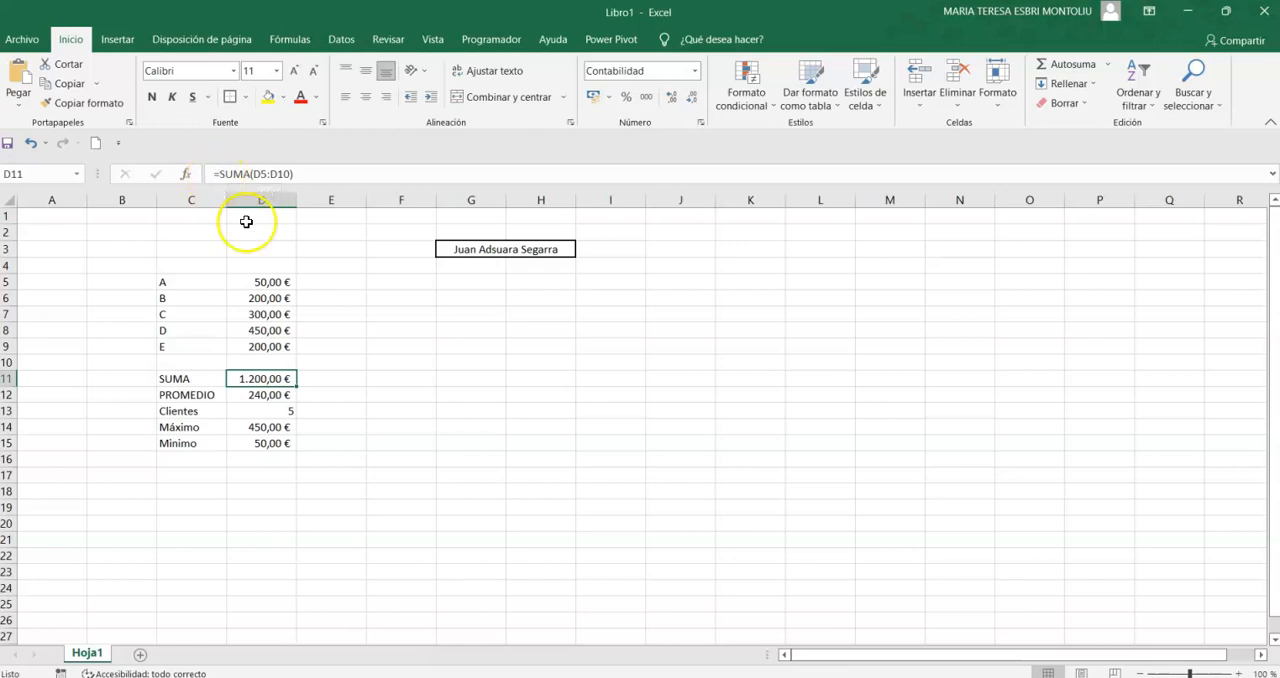
click(268, 396)
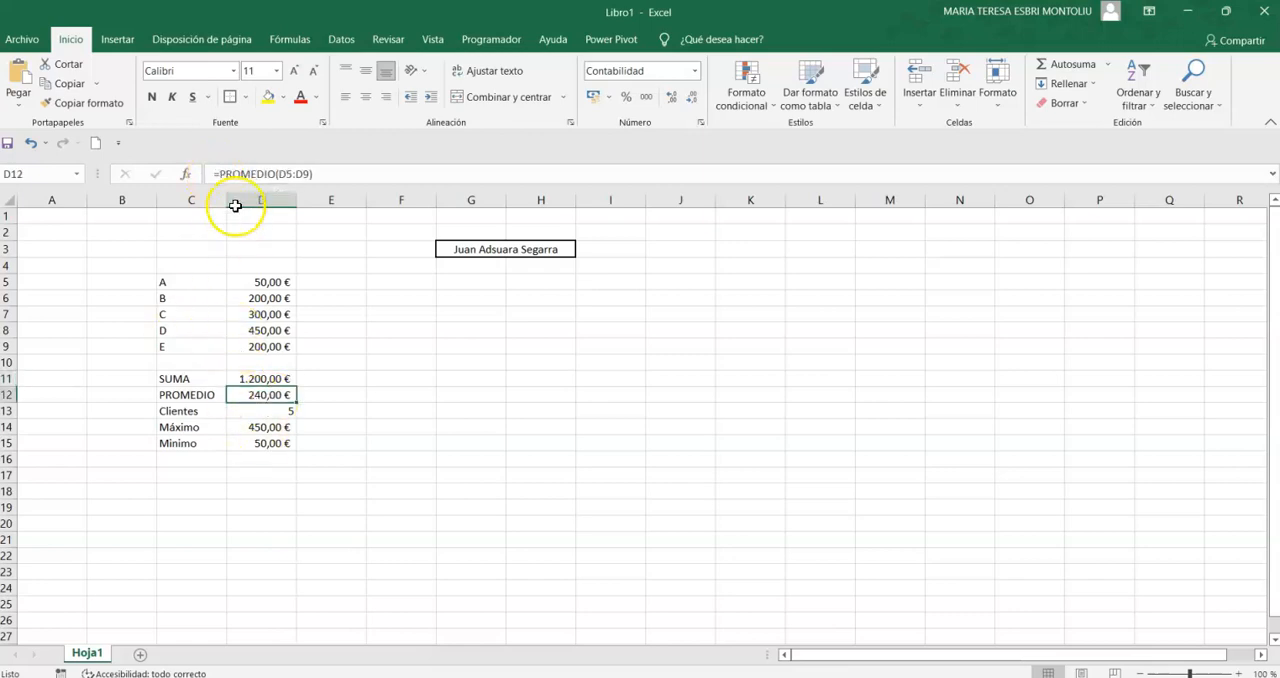
click(259, 411)
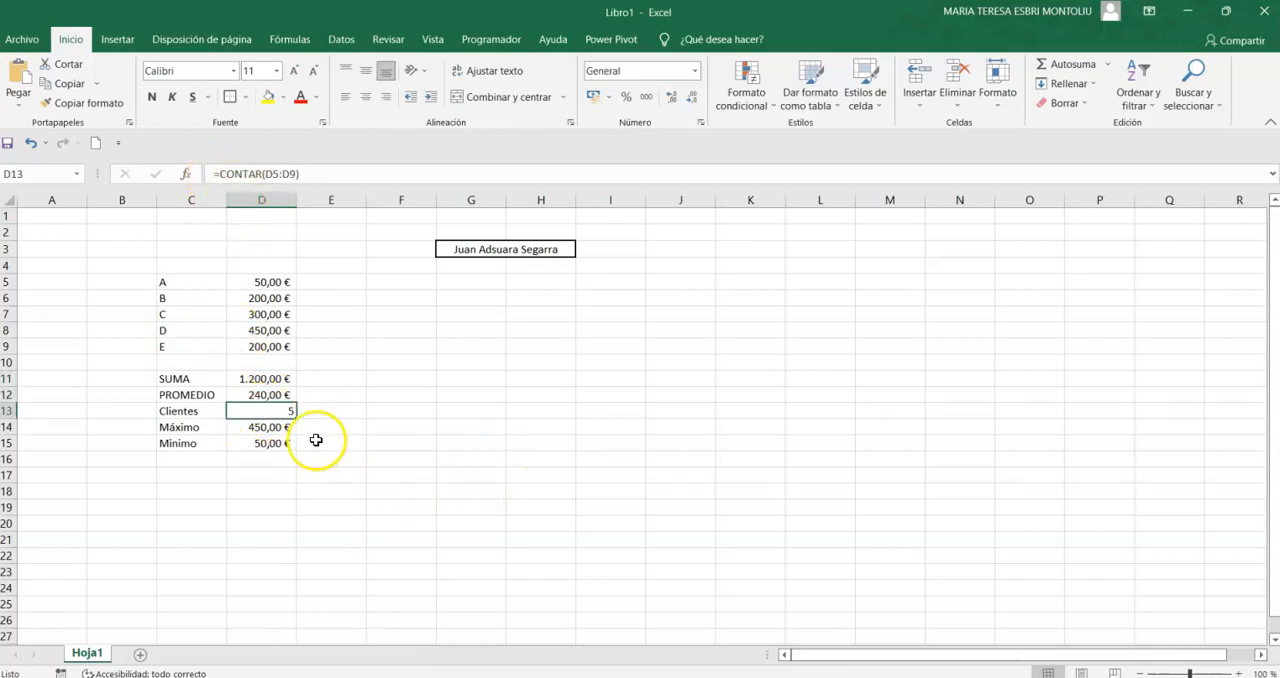
click(260, 427)
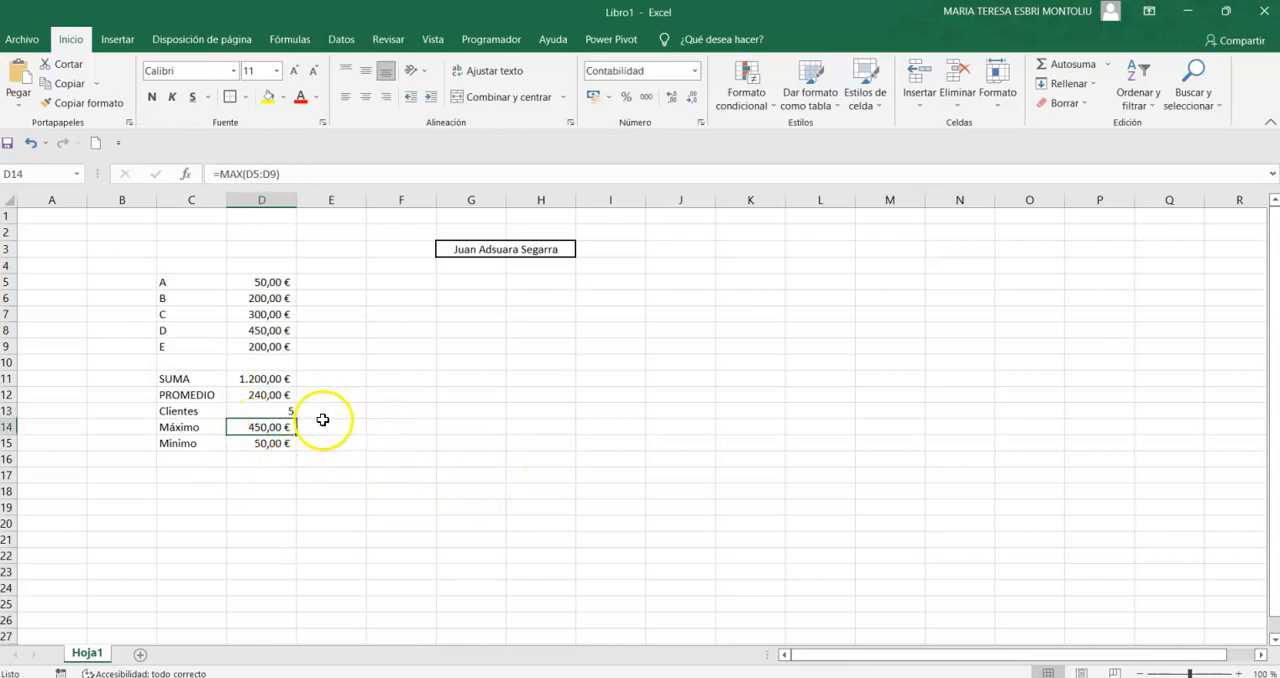
click(260, 443)
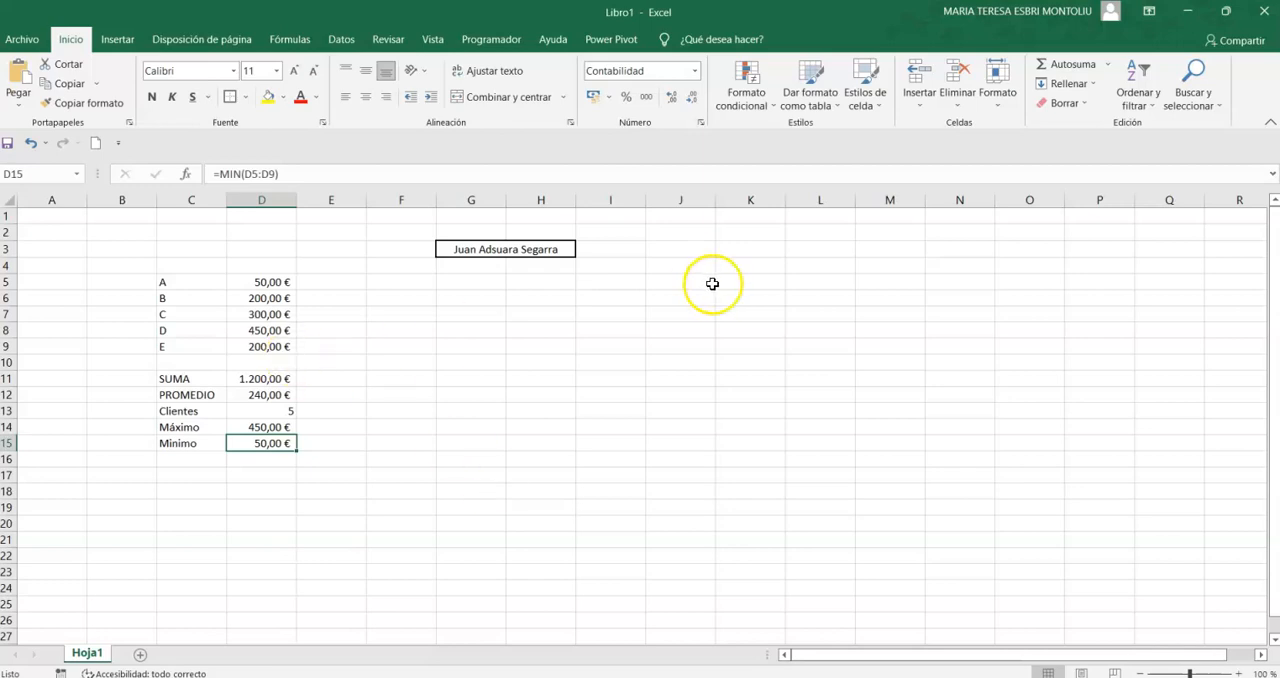
- Move the average, client count, maximum and minimum rows from C12:D15 down to C16:D19
drag(175, 380, 249, 443)
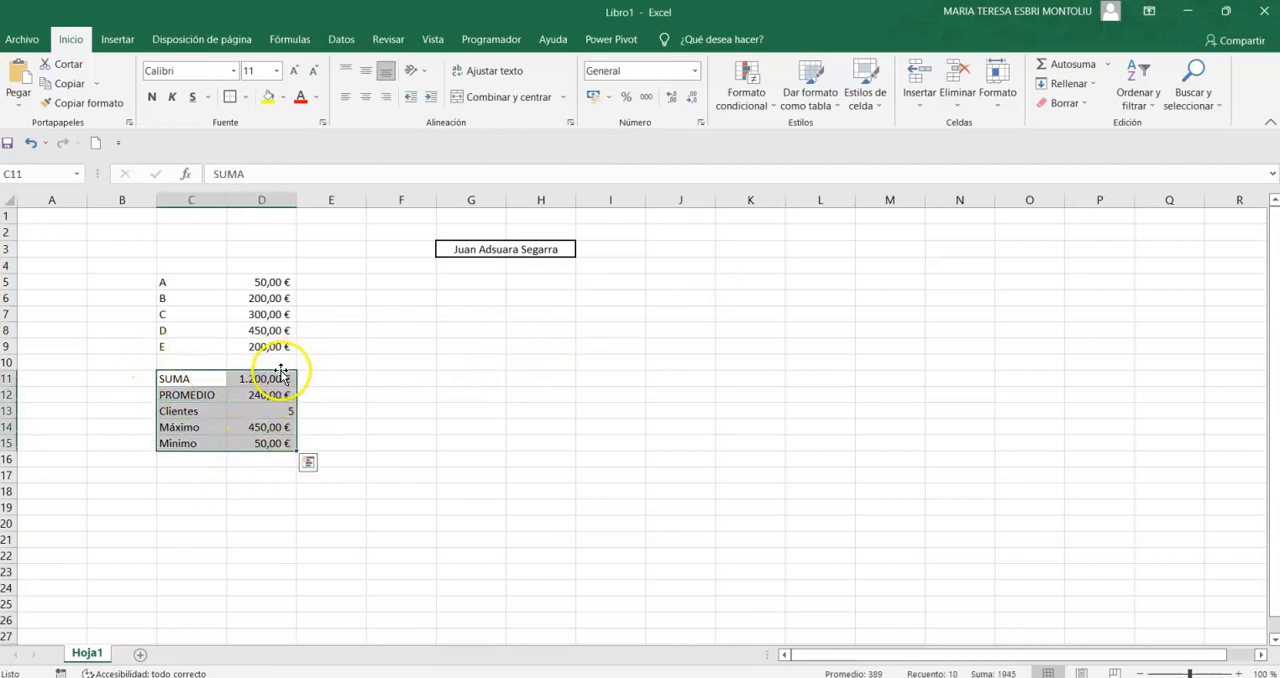
drag(218, 398, 256, 516)
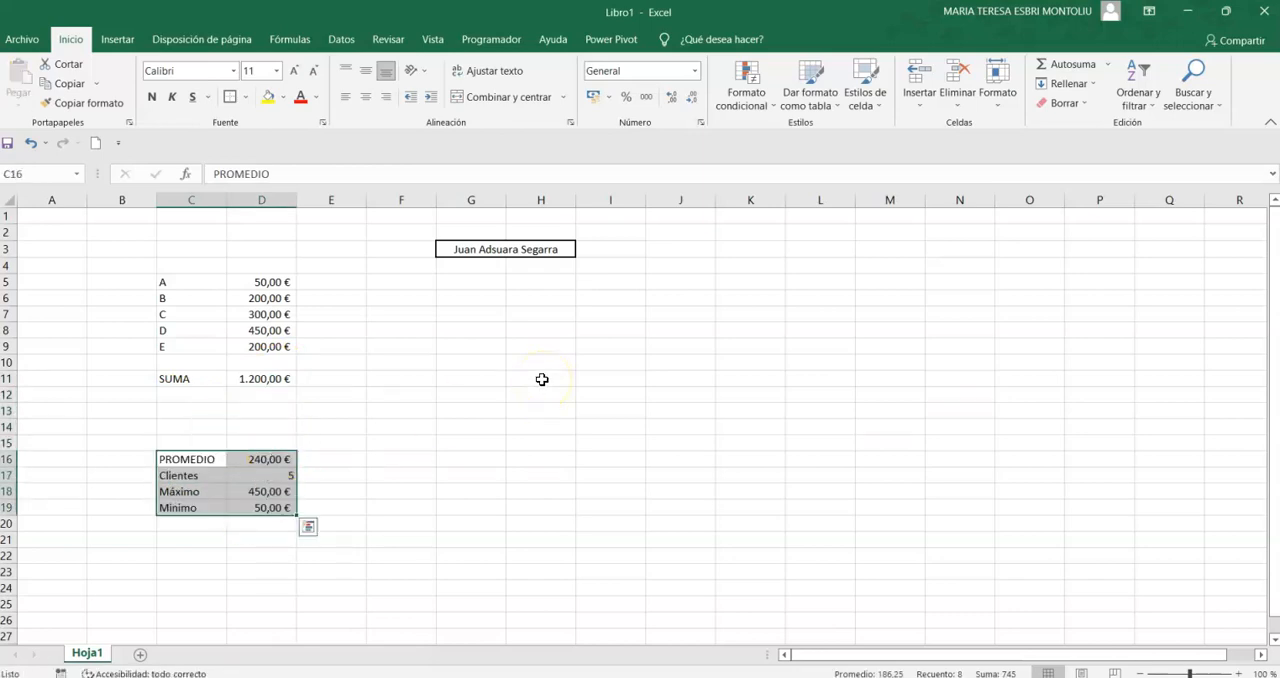
- Enter the formula +D5/D11 in cell E5 to divide A's amount by the sum
click(324, 283)
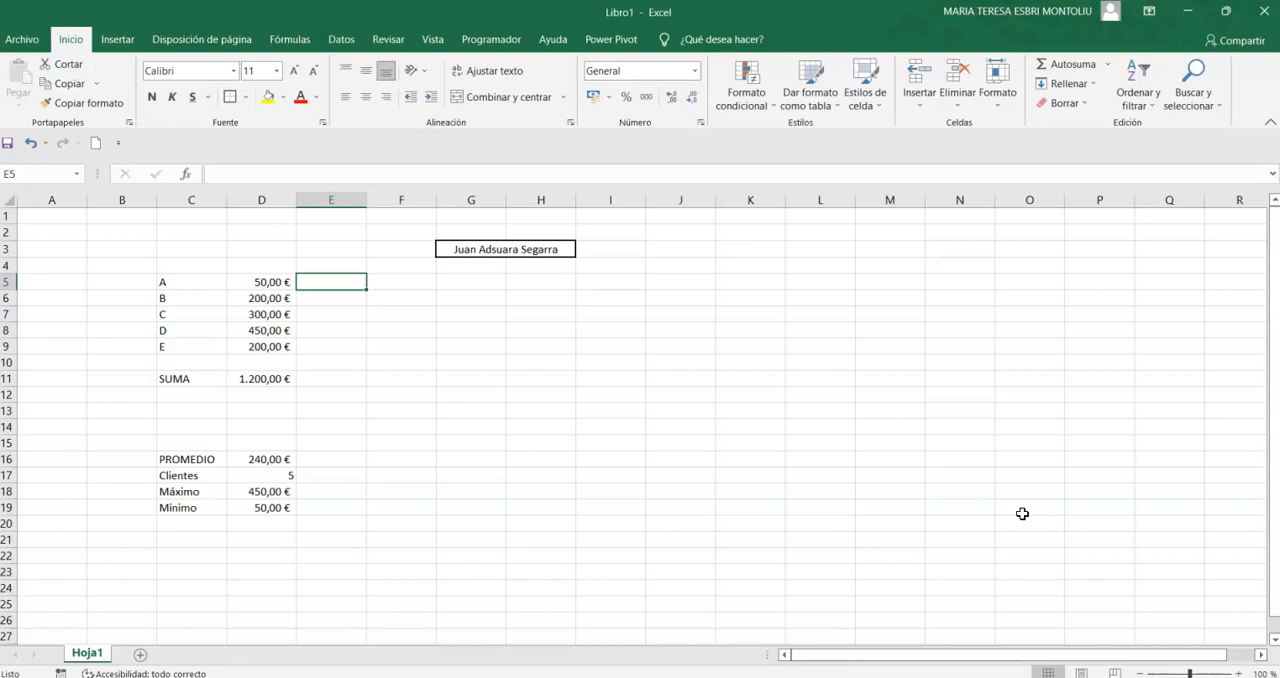
text(+)
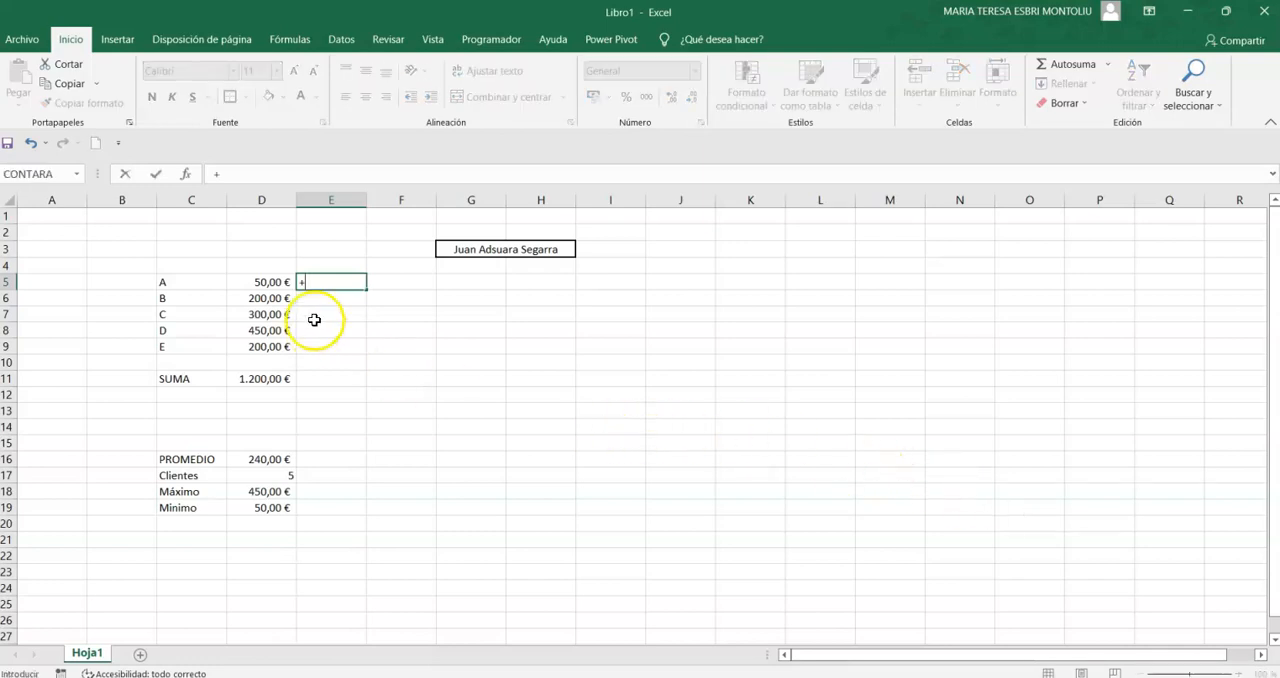
click(254, 281)
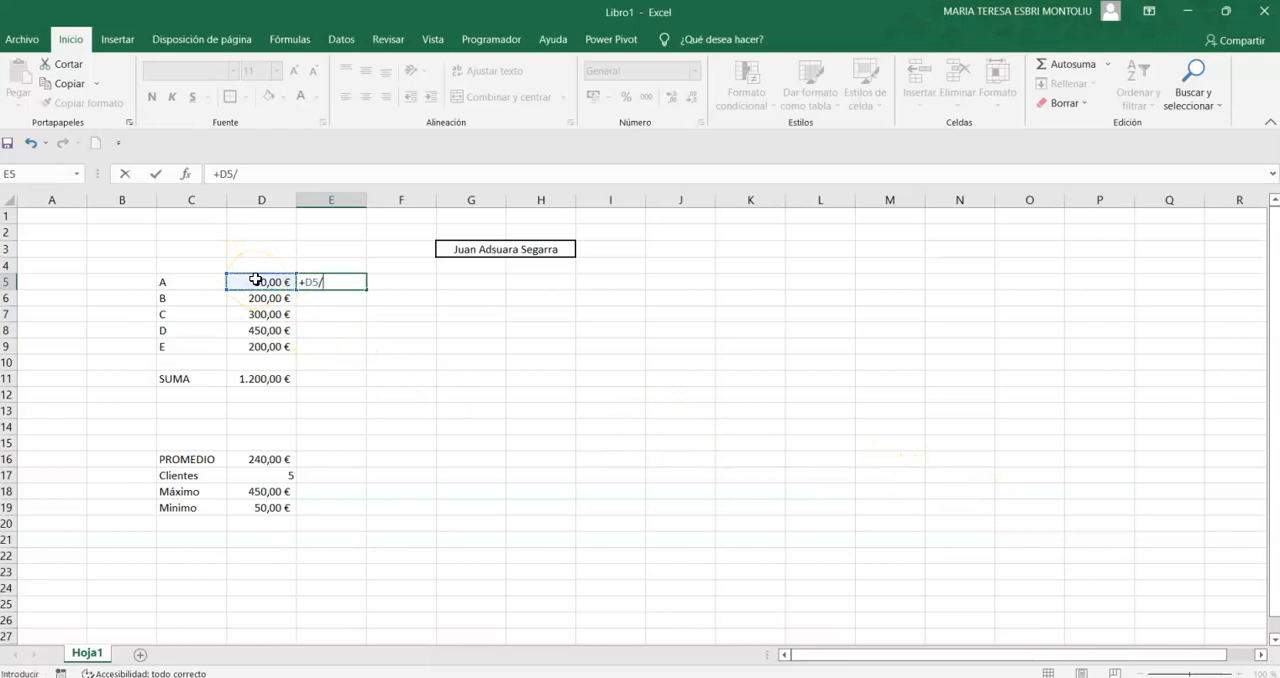
click(254, 382)
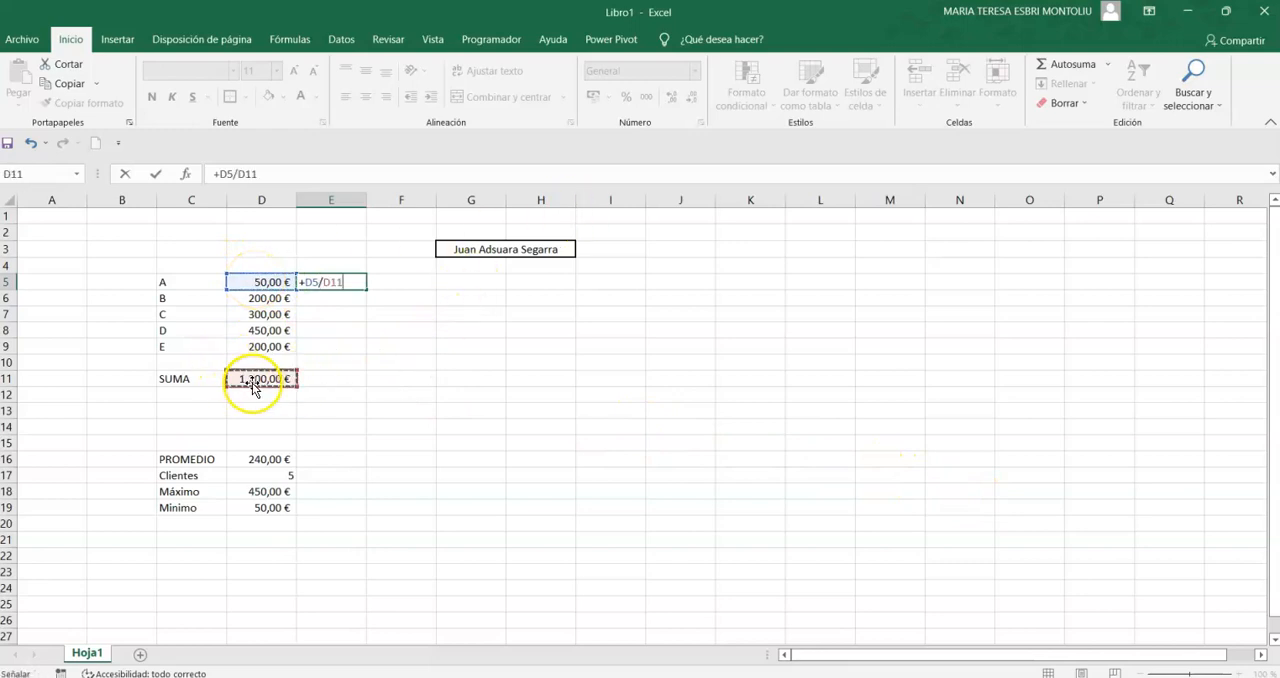
key(Return)
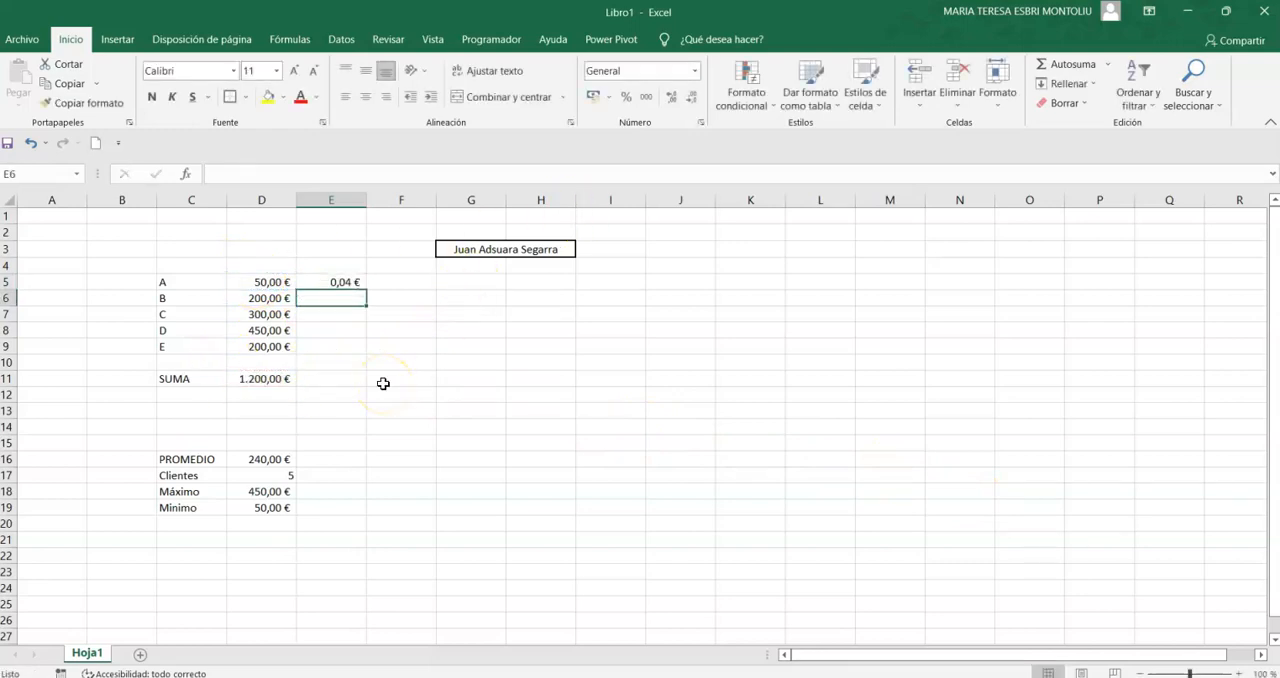
- Format the share of A in cell E5 as a percentage
click(337, 283)
click(627, 97)
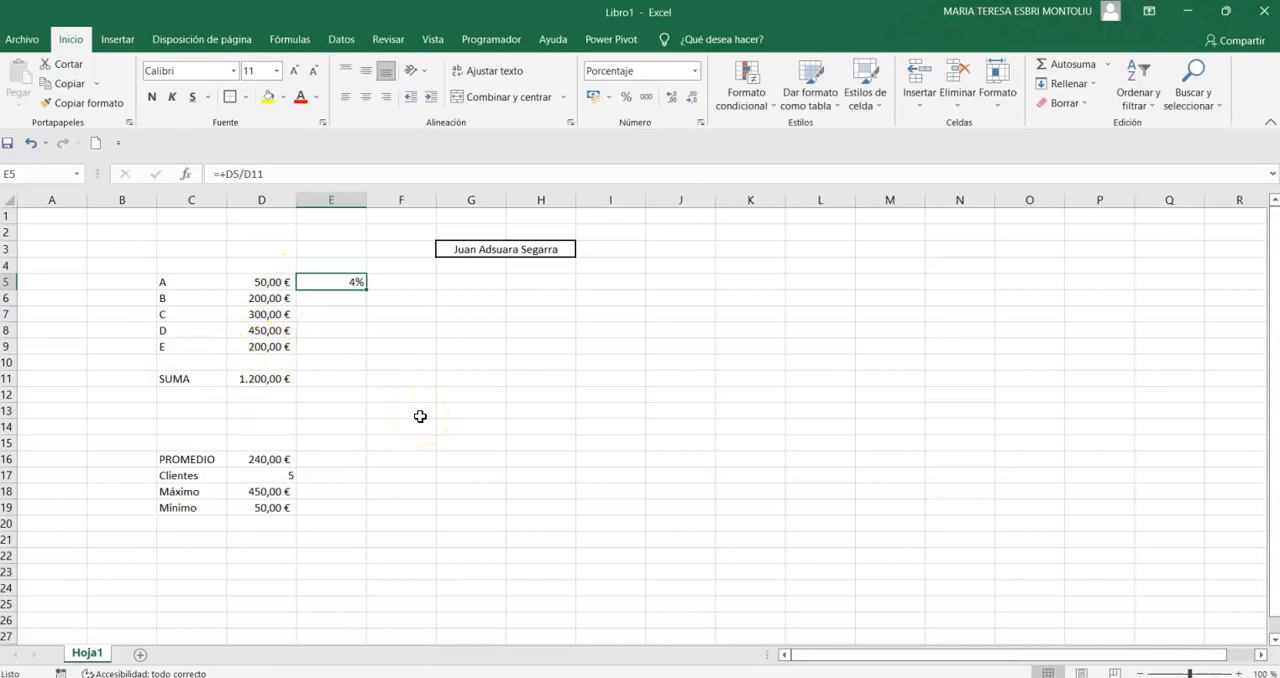
click(302, 332)
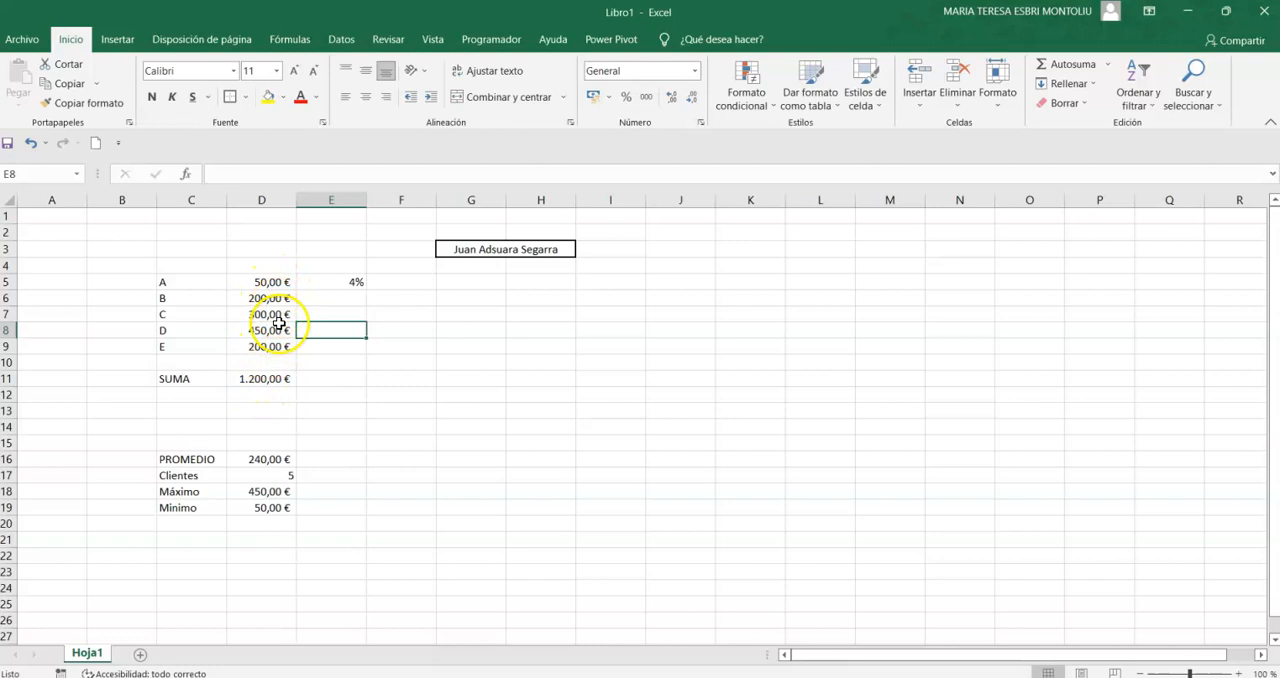
- Highlight the sum in cell D11 with a yellow fill
click(263, 376)
click(270, 98)
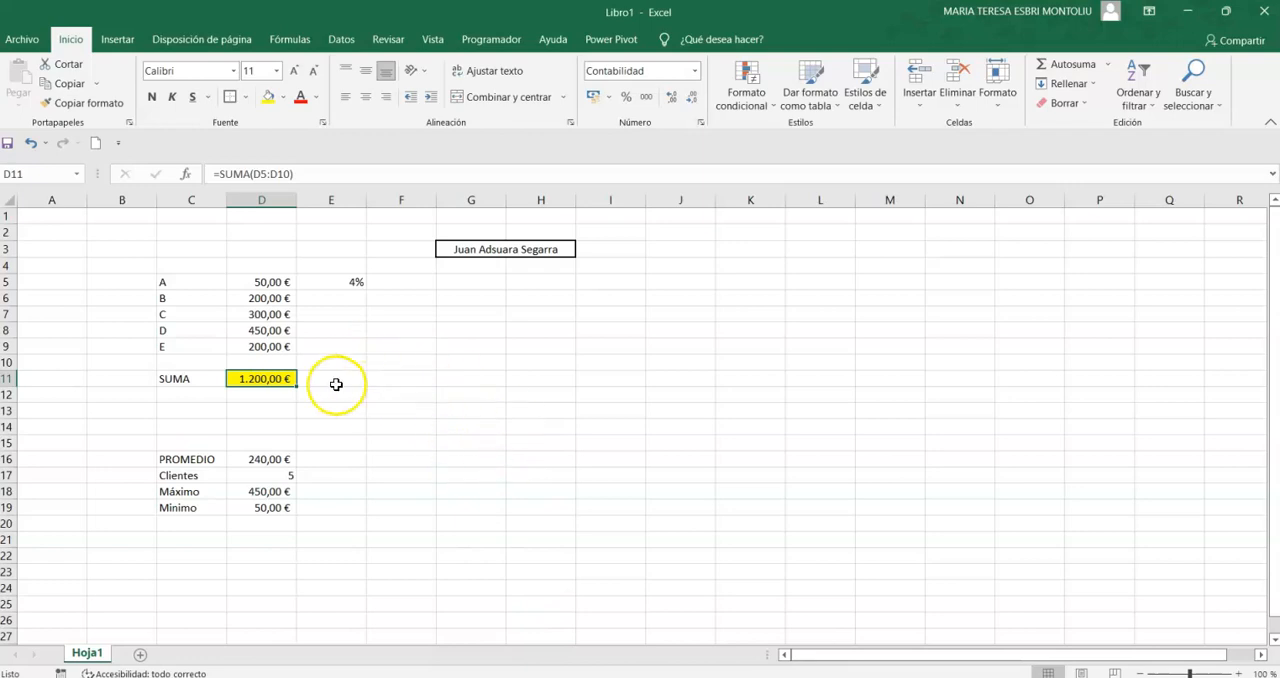
click(376, 396)
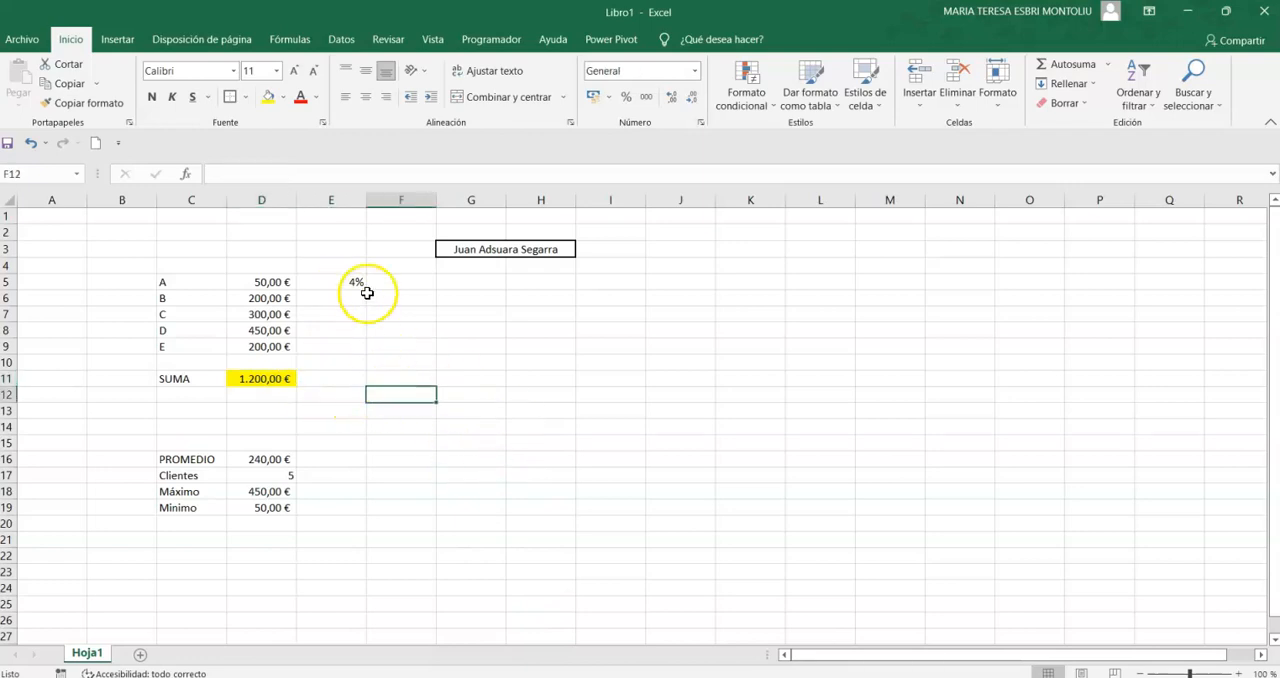
- Replace the formula in cell E5 with +D5/$D$11, using an absolute reference to the sum
click(347, 280)
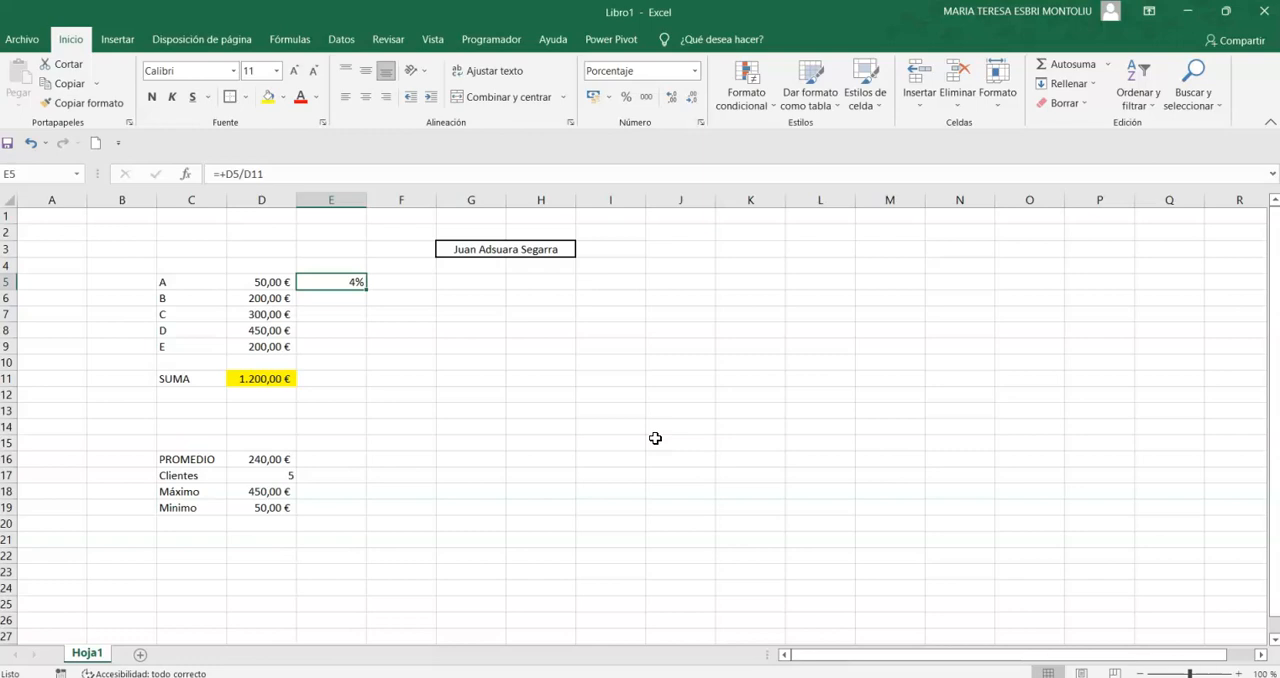
text(+)
key(Left)
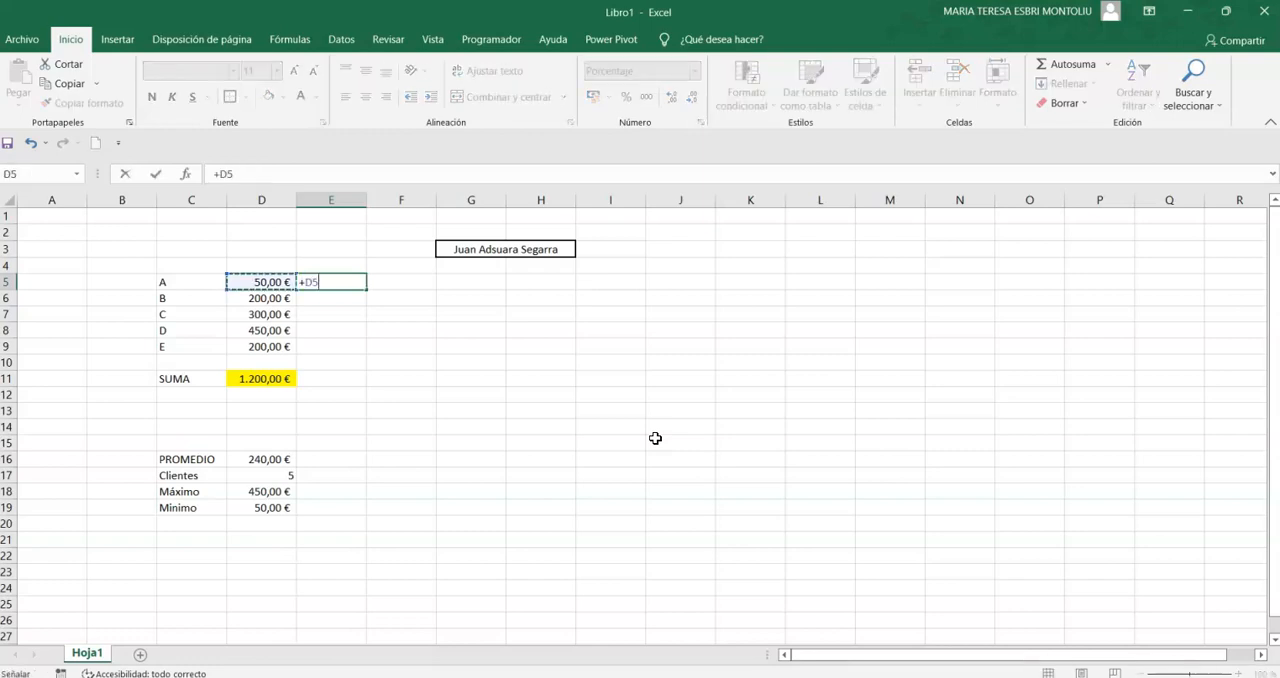
text(/)
key(Down)
key(Down)
key(Down)
key(Down)
key(Down)
key(Down)
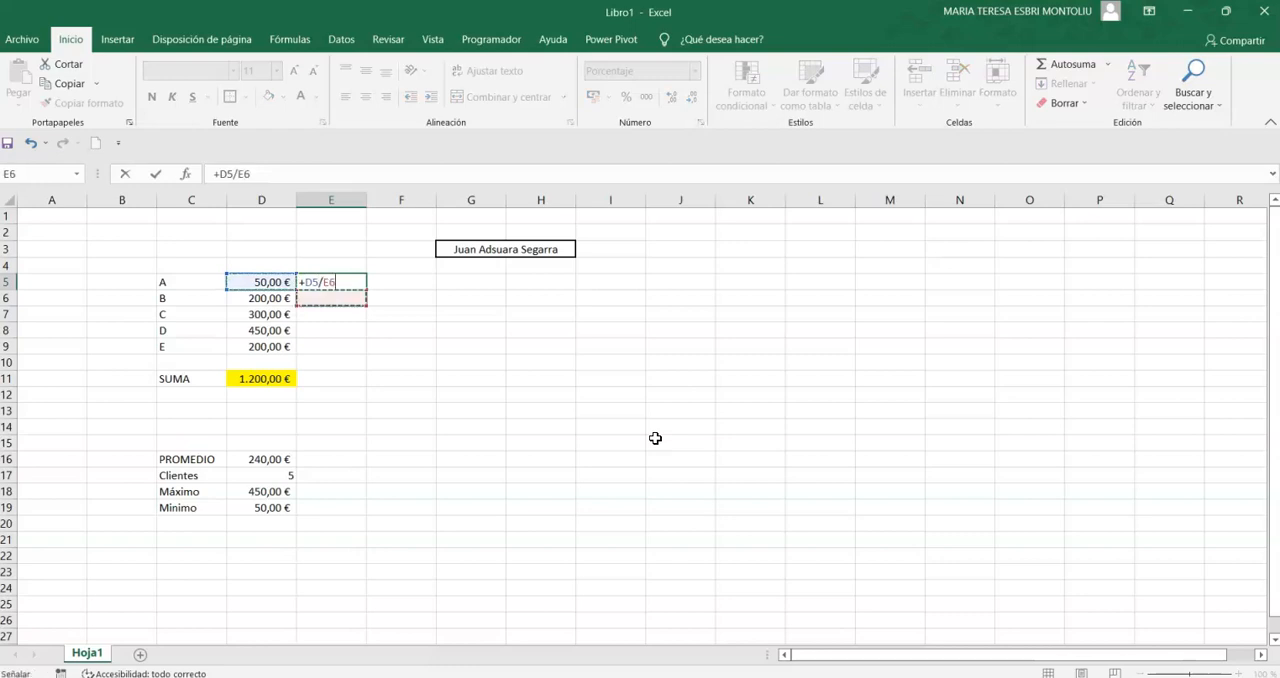
key(Left)
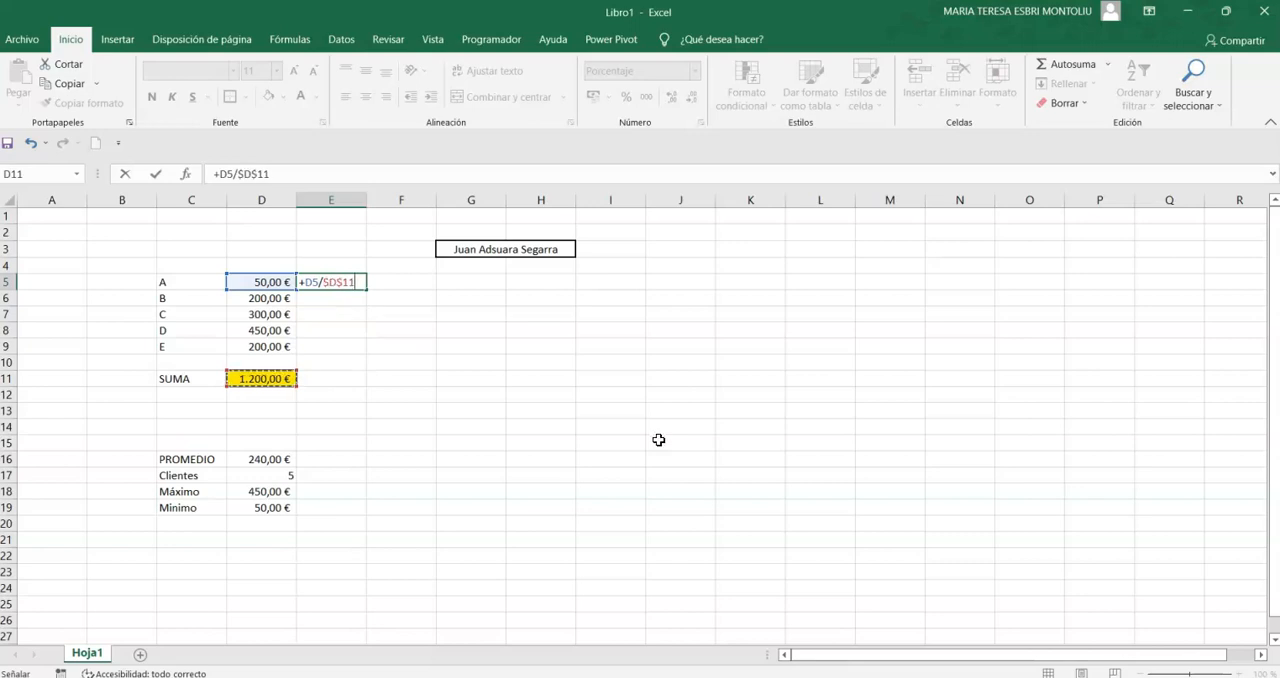
click(325, 282)
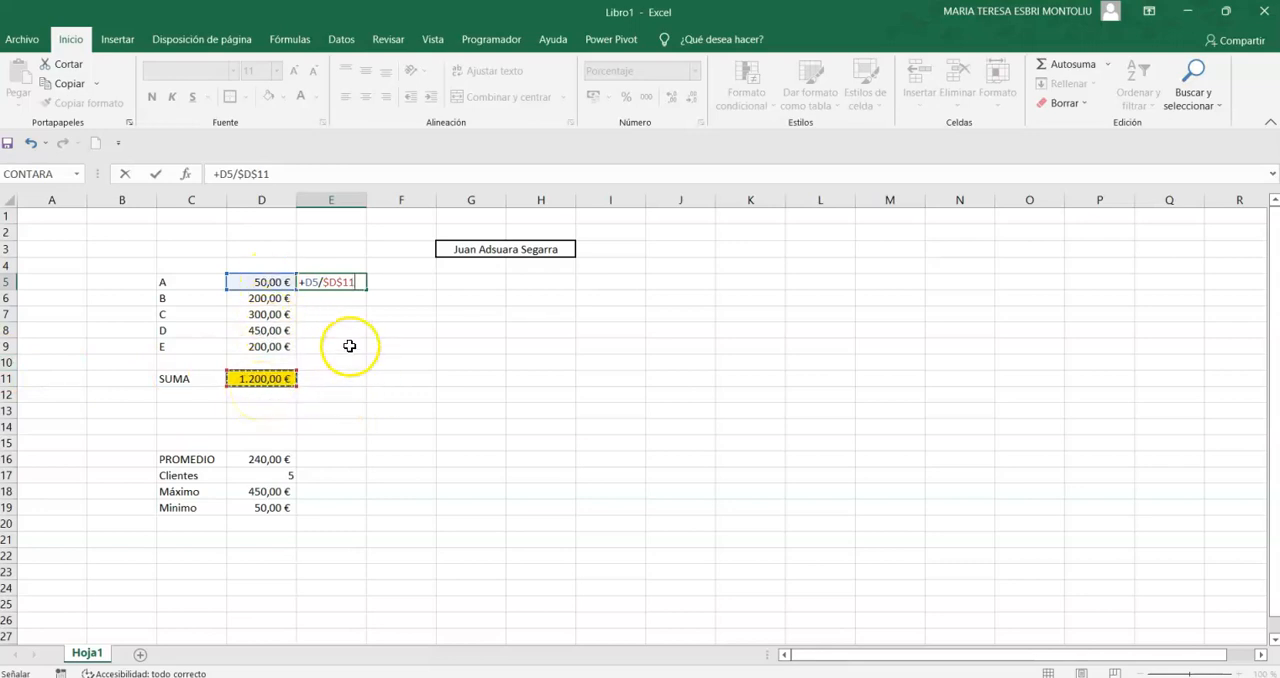
key(Return)
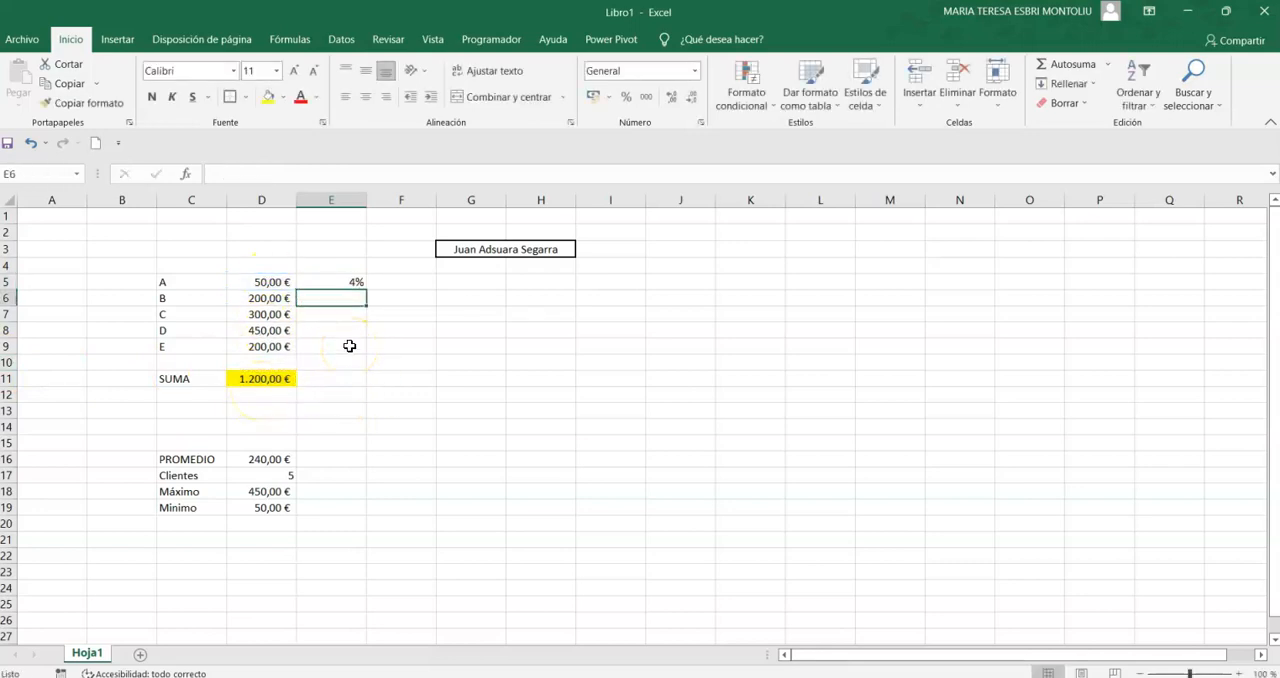
- Fill the percentage formula from E5 down through E9 for all the table's rows
click(346, 283)
drag(370, 291, 360, 354)
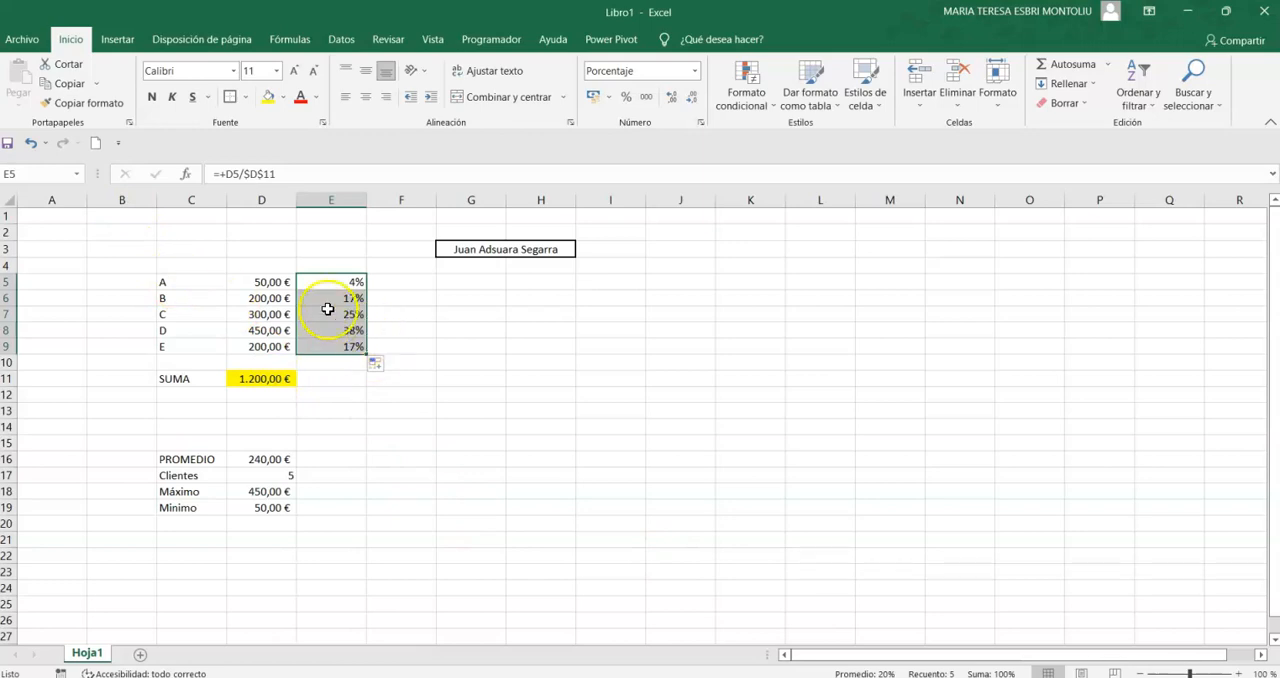
click(339, 280)
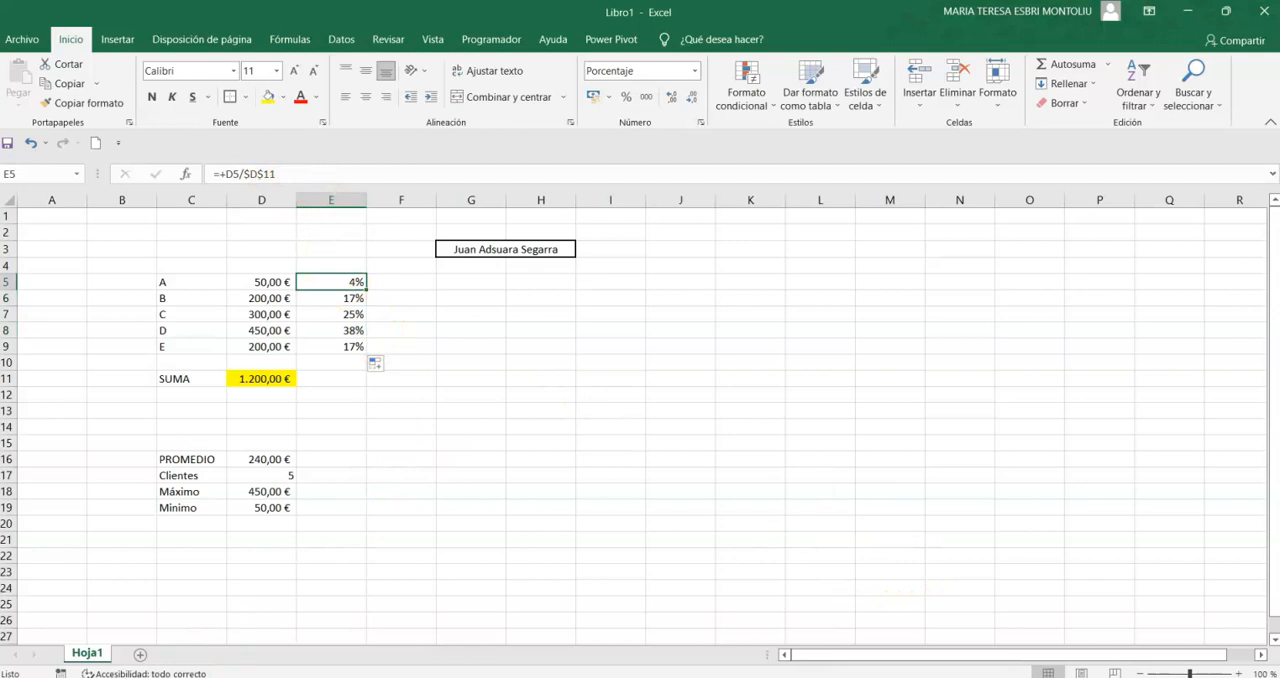
- Open the Lupa magnifier and examine the formula in cell E5 enlarged
click(523, 677)
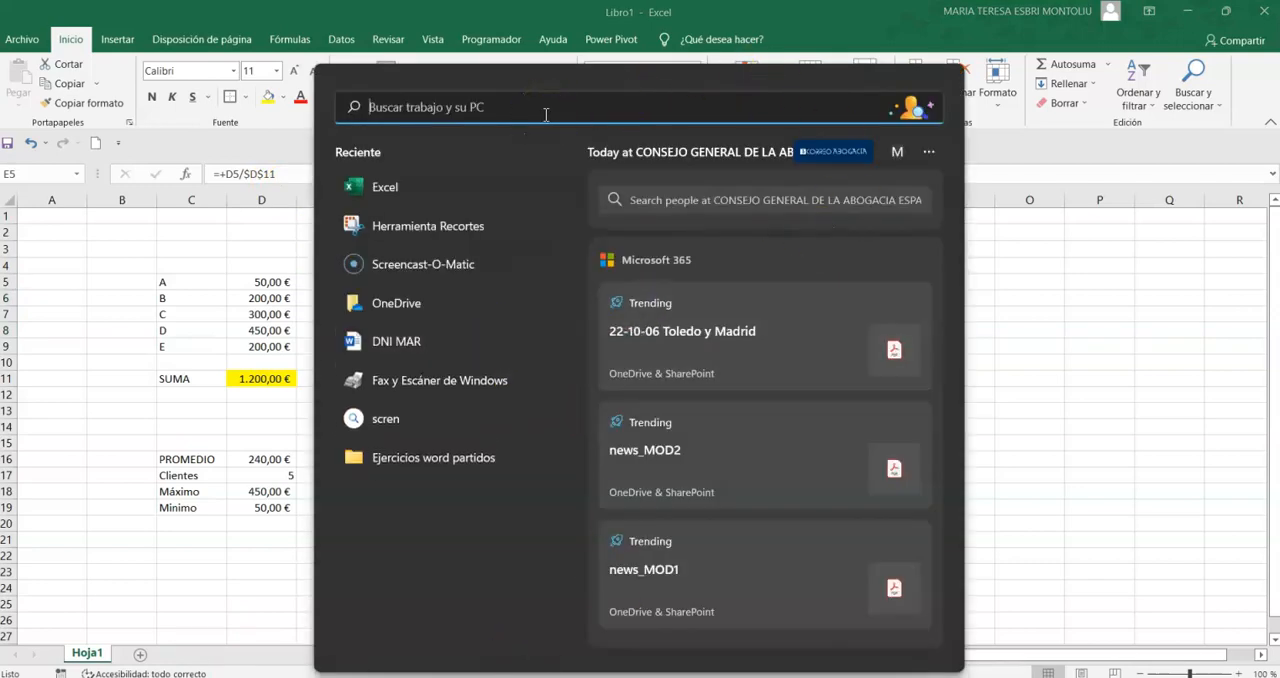
text(lupa)
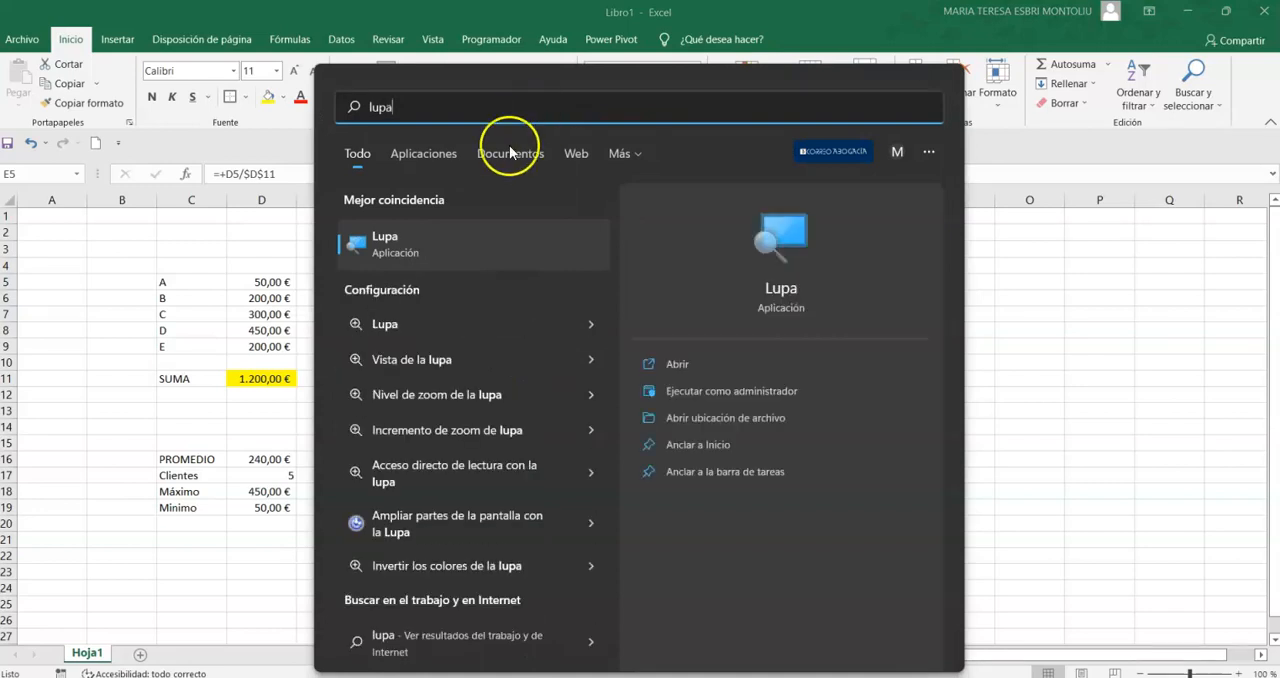
click(420, 238)
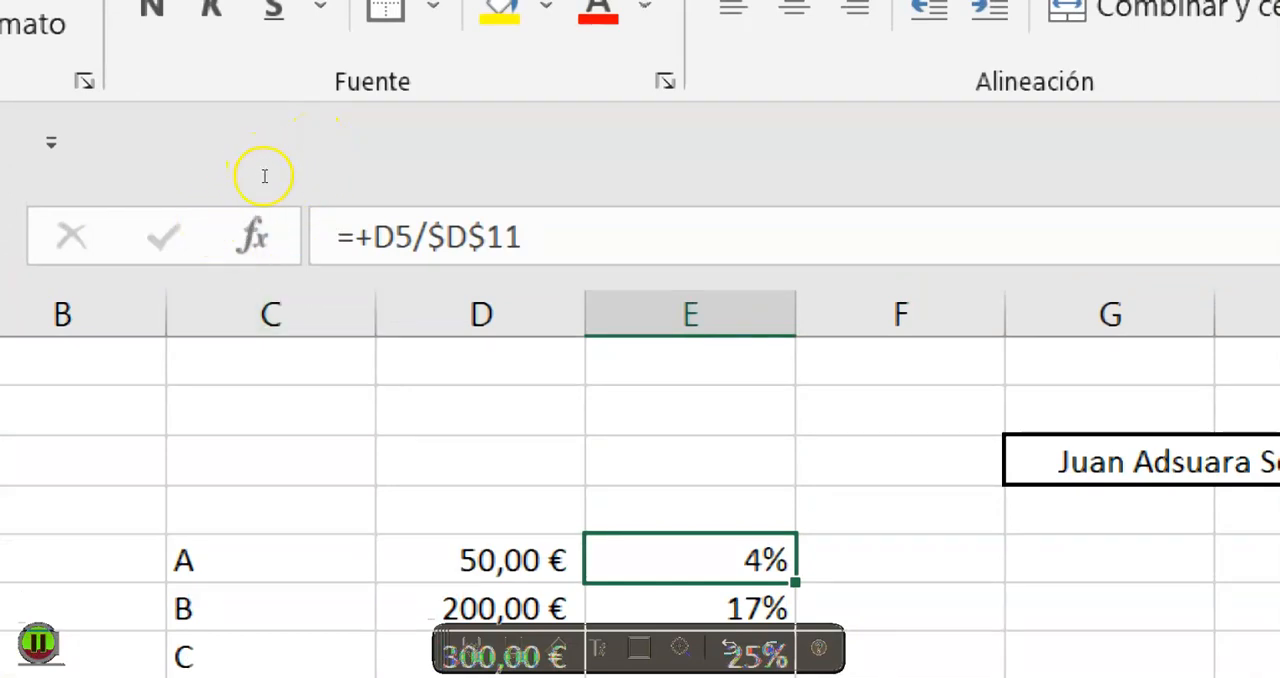
click(487, 237)
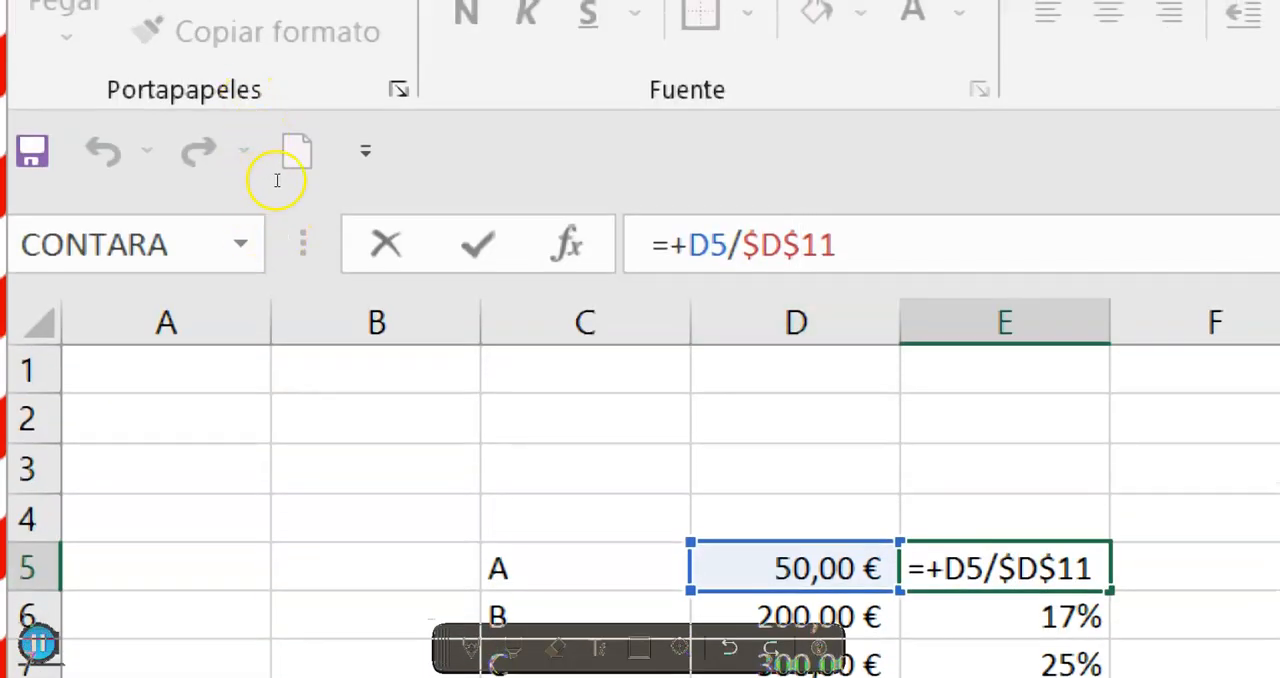
key(ctrl+Return)
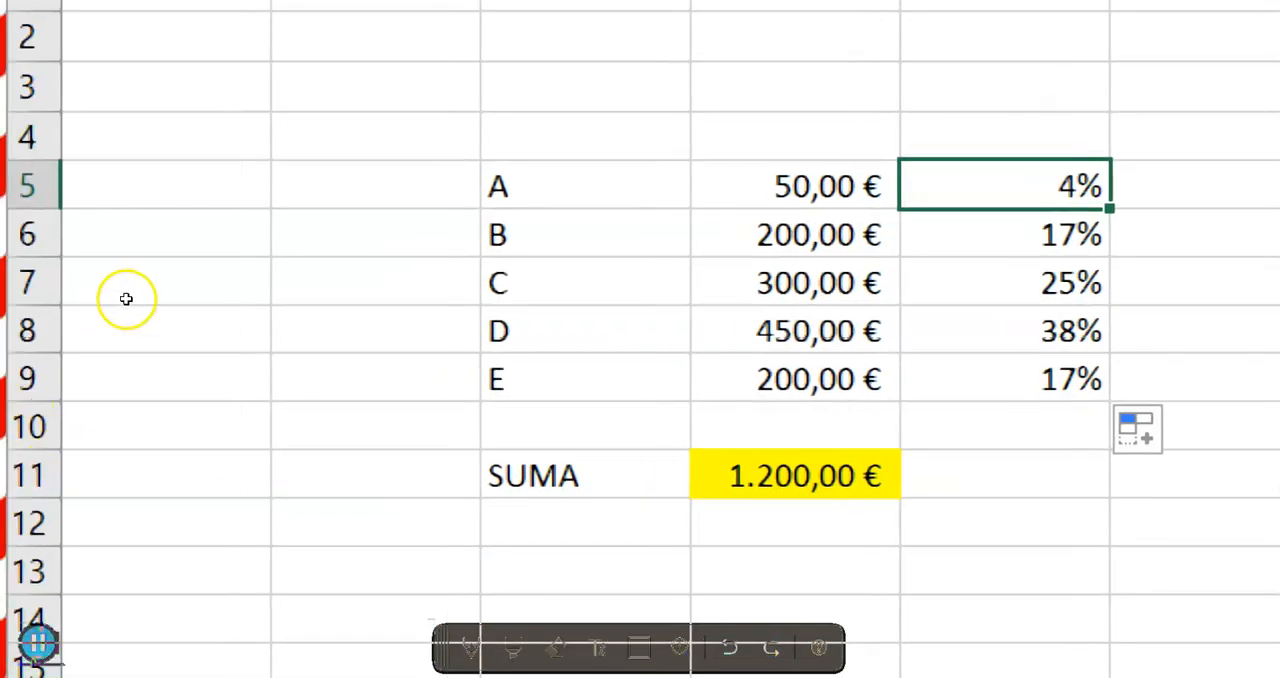
- Close the Lupa magnifier and return to the table at the start of the sheet
scroll(126, 298, down, 8)
scroll(126, 325, up, 3)
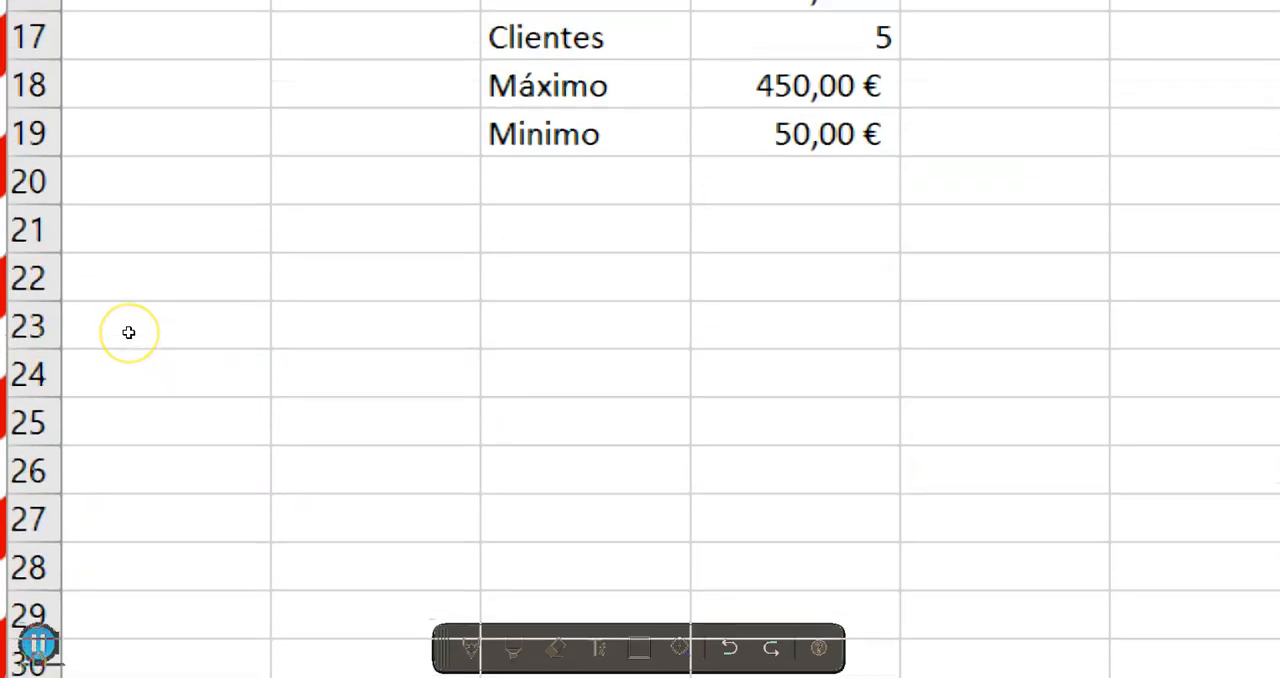
scroll(140, 322, down, 3)
scroll(140, 315, up, 7)
scroll(135, 298, down, 1)
scroll(133, 302, down, 5)
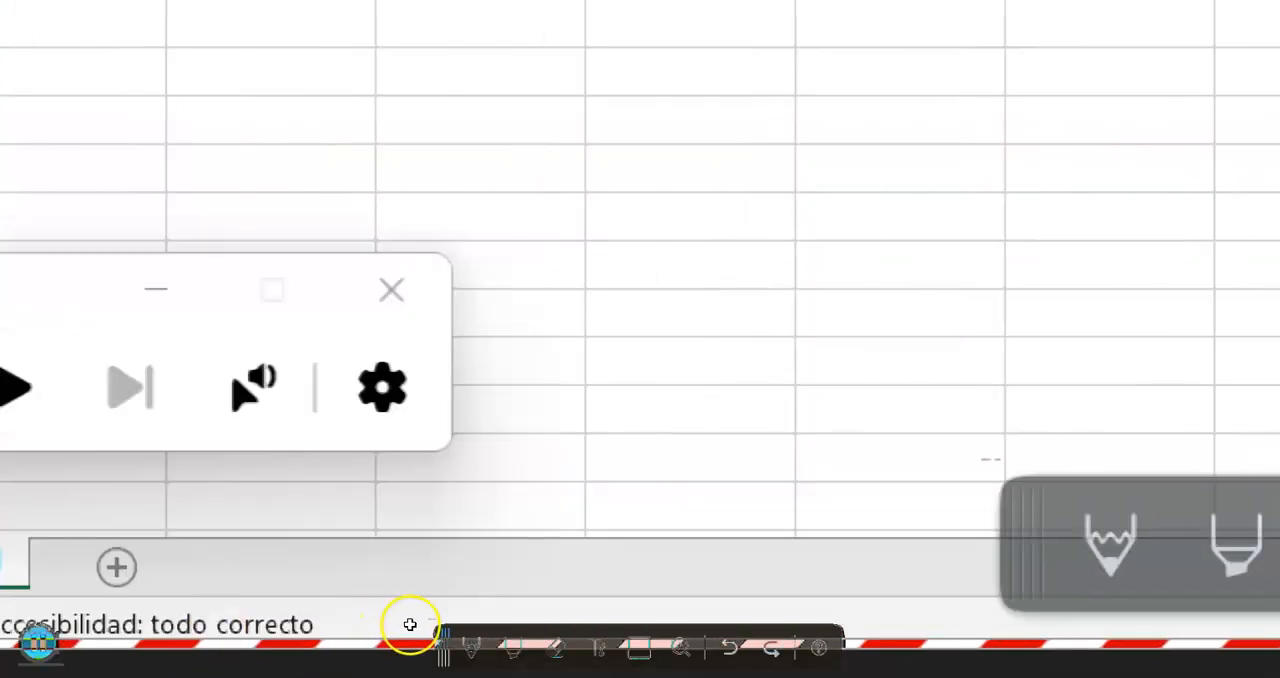
click(229, 567)
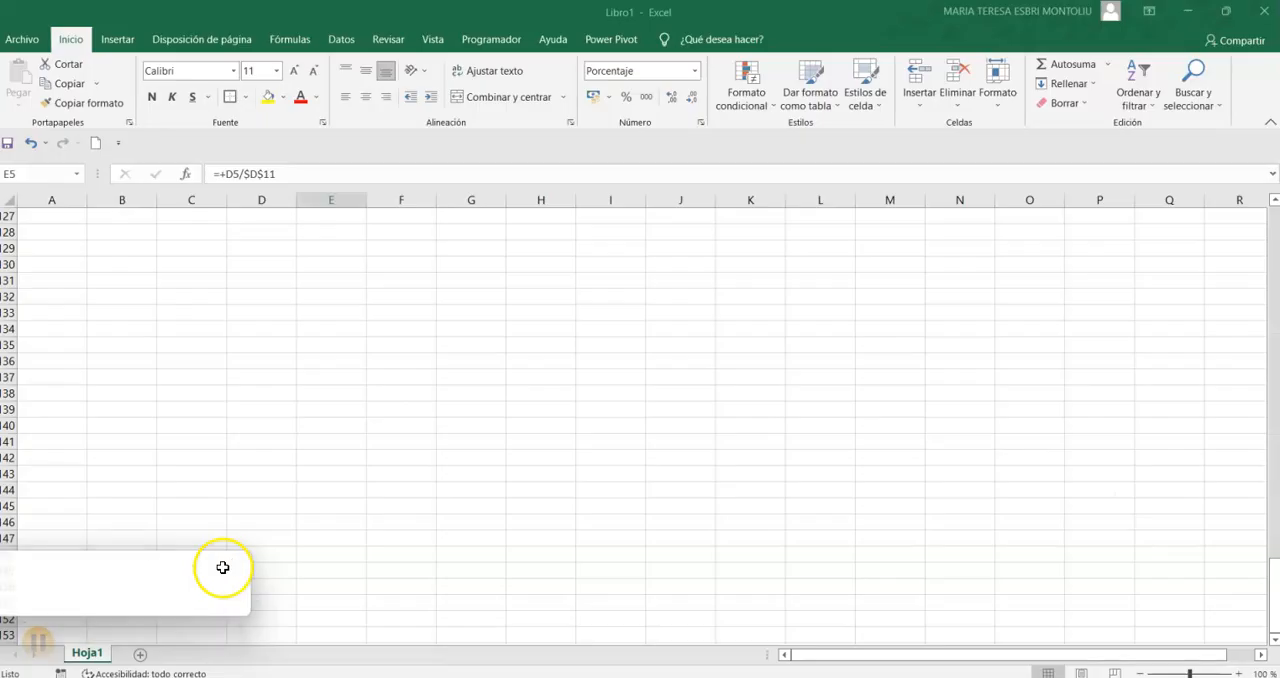
scroll(57, 491, up, 20)
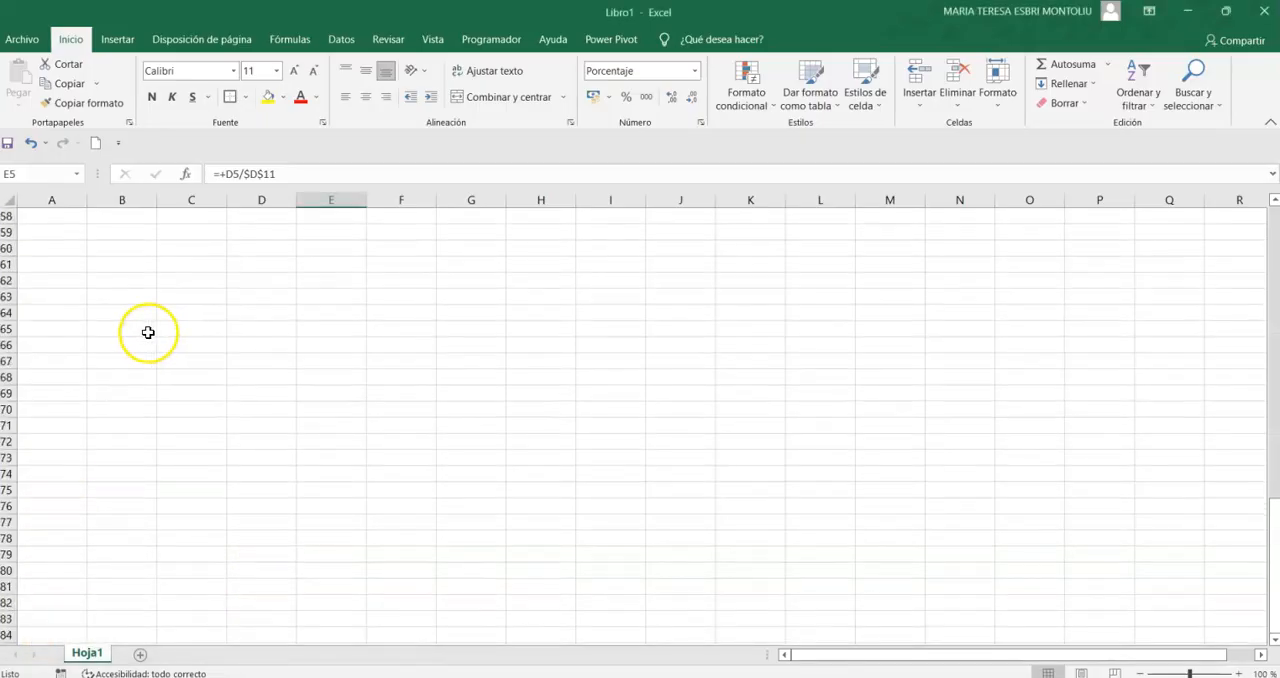
scroll(148, 332, up, 13)
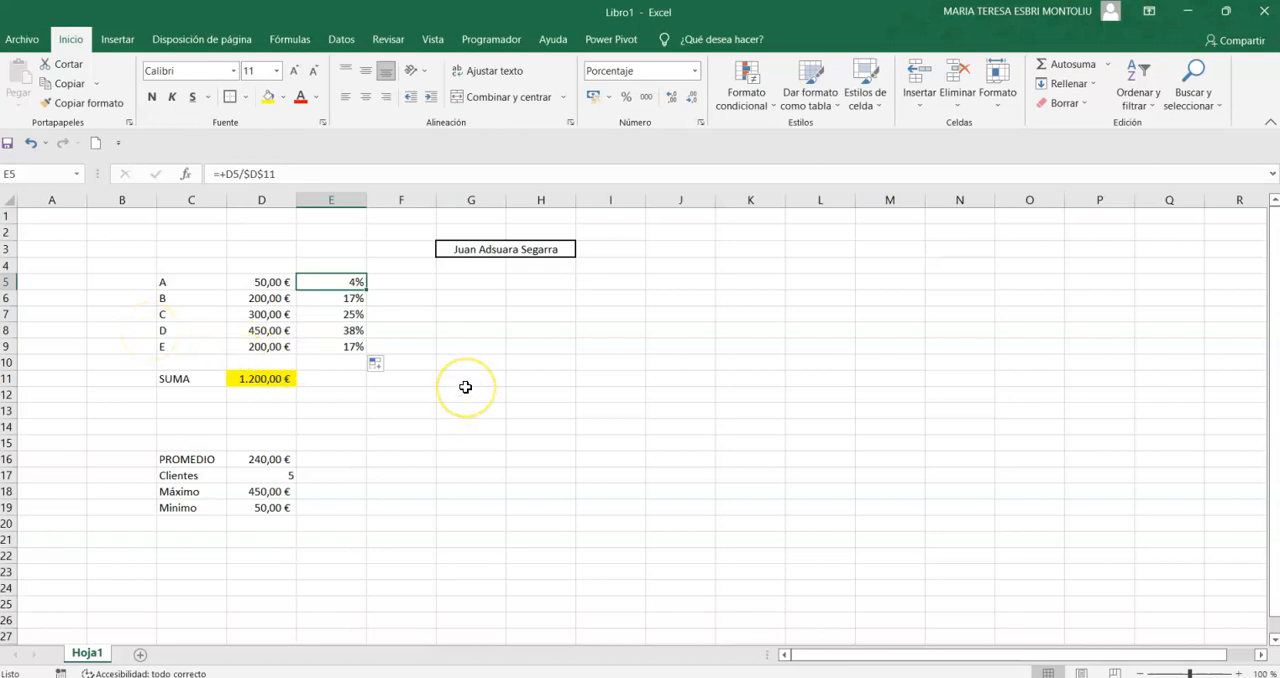
- Replace the formula in cell E5 with +D5/D11, using a relative reference to the sum
text(+)
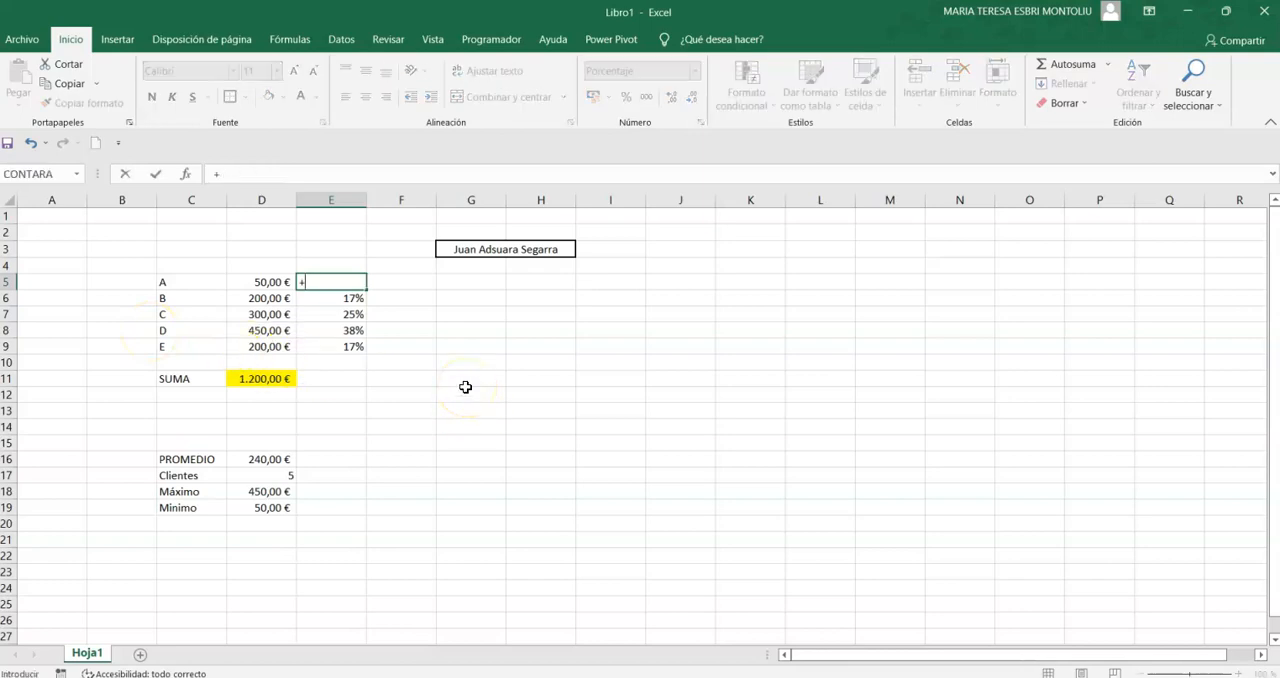
key(Left)
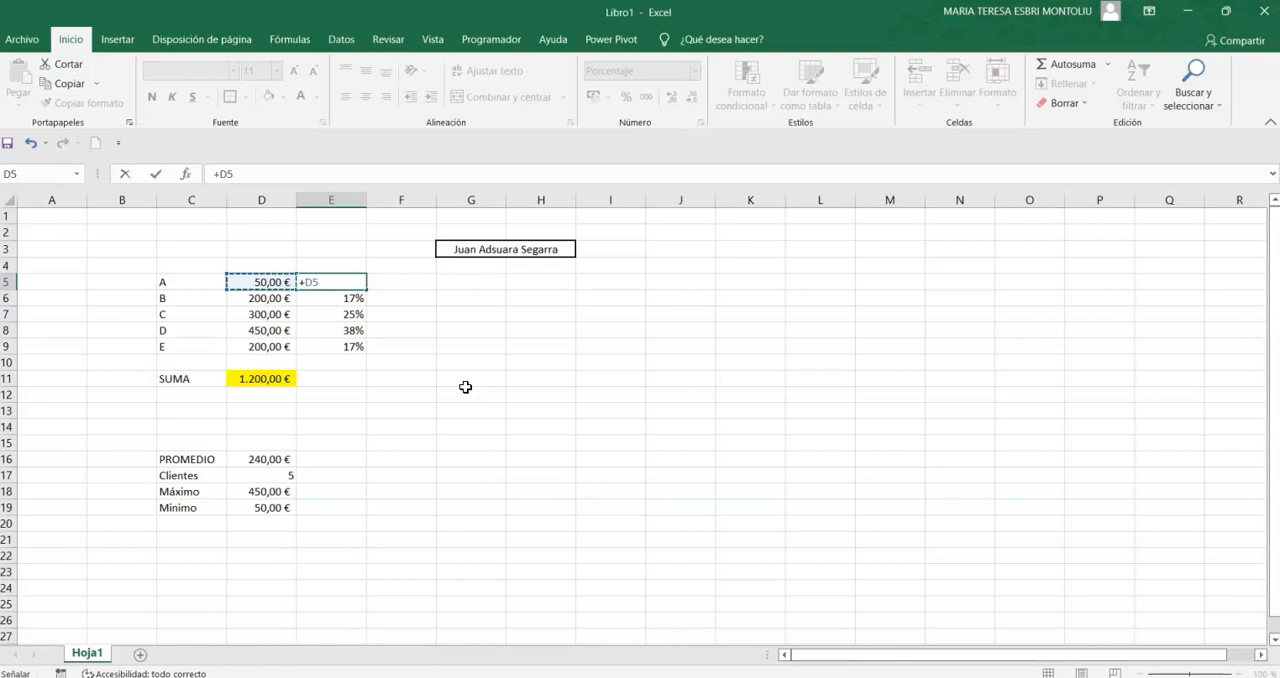
text(/)
key(Down)
key(Down)
key(Down)
key(Down)
key(Down)
key(Down)
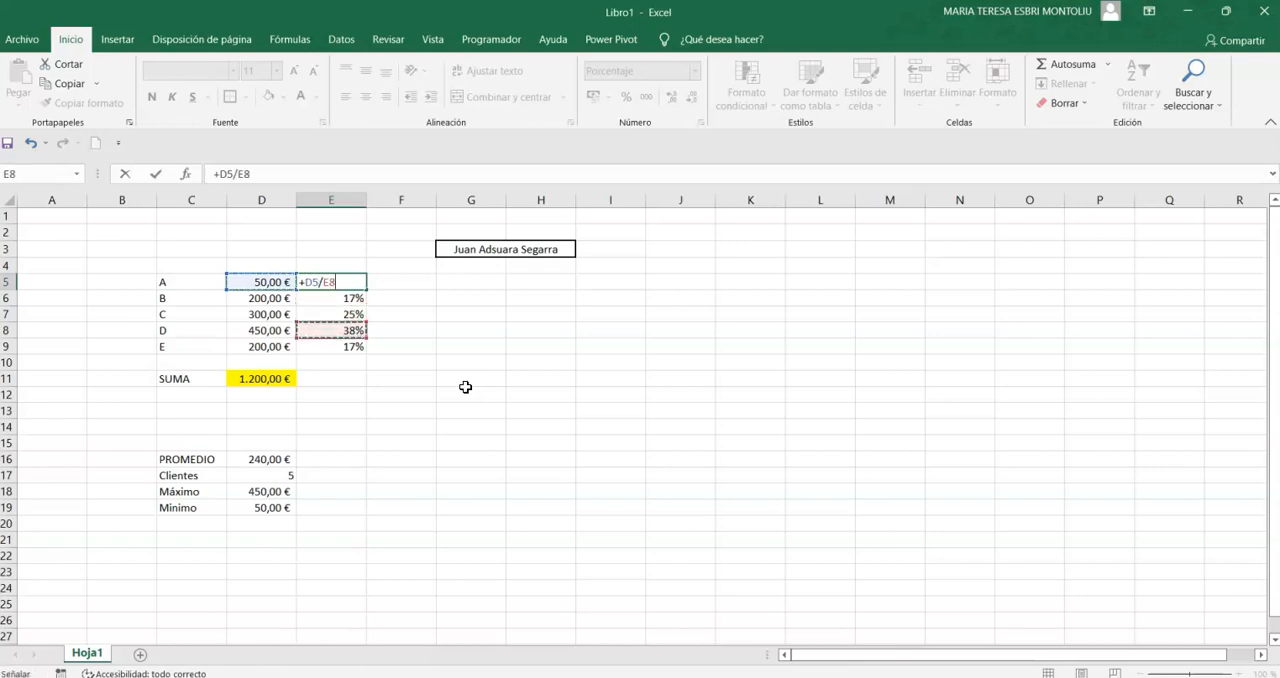
key(Left)
key(Return)
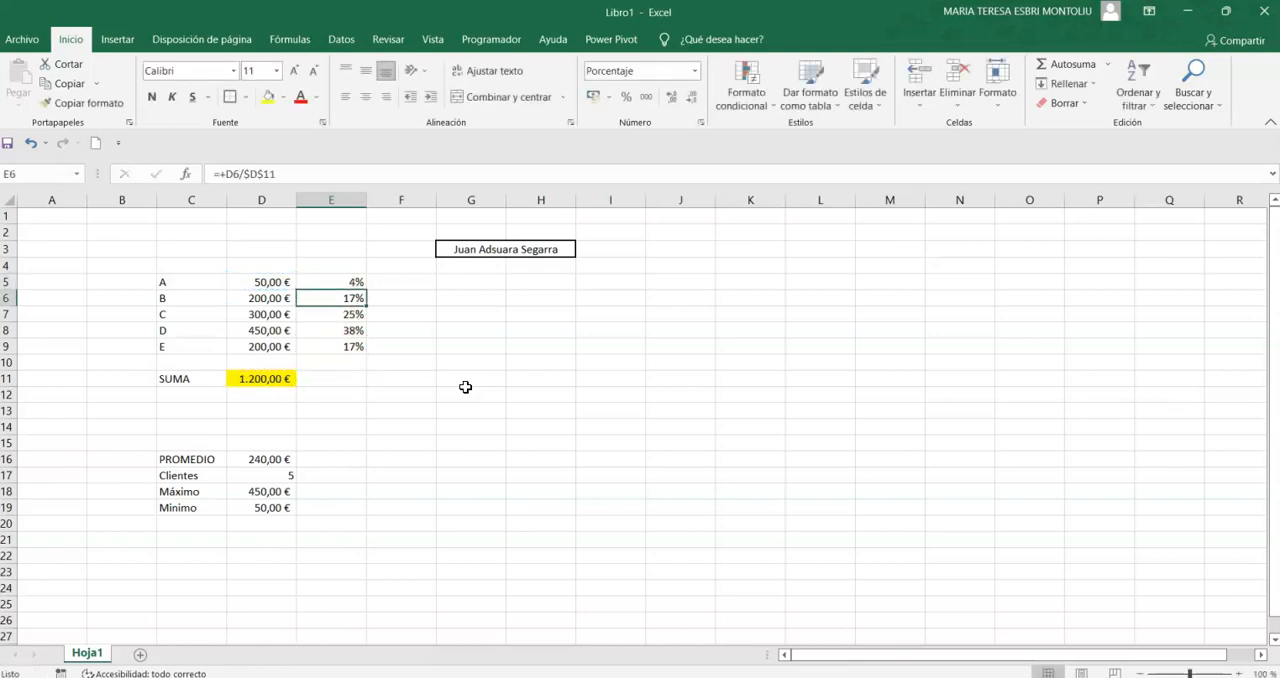
- Fill the relative-reference formula from E5 down through E9
click(362, 286)
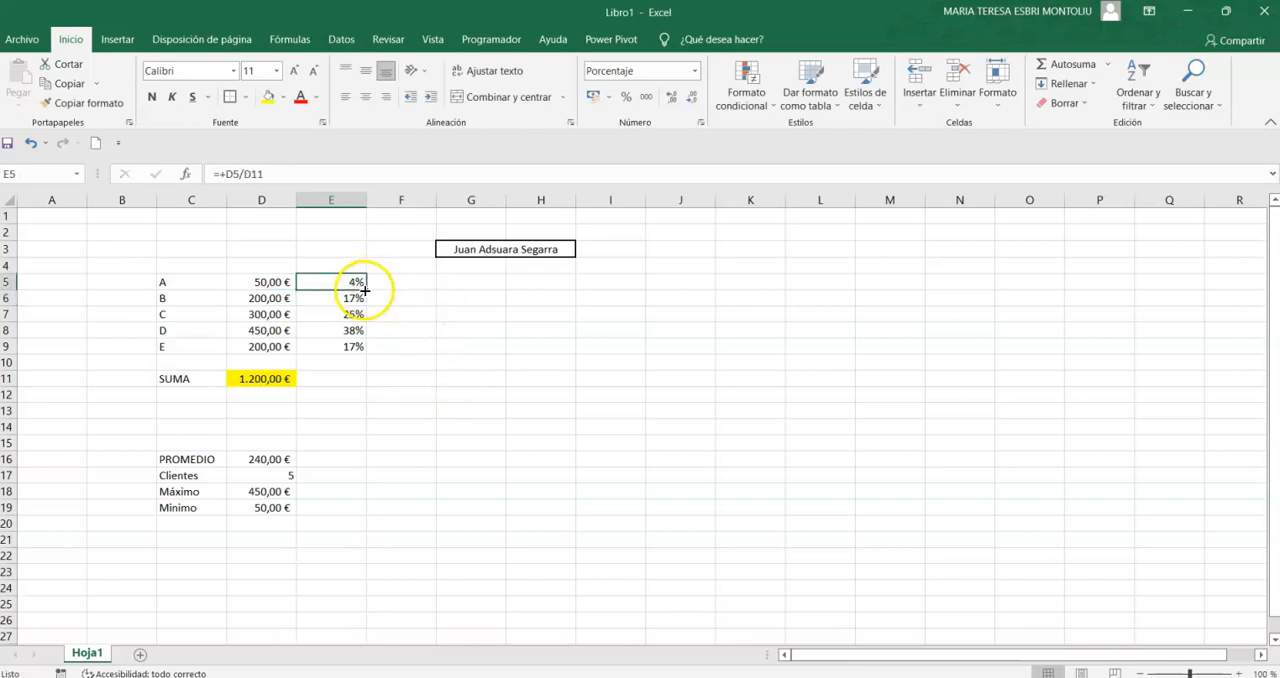
drag(365, 291, 362, 352)
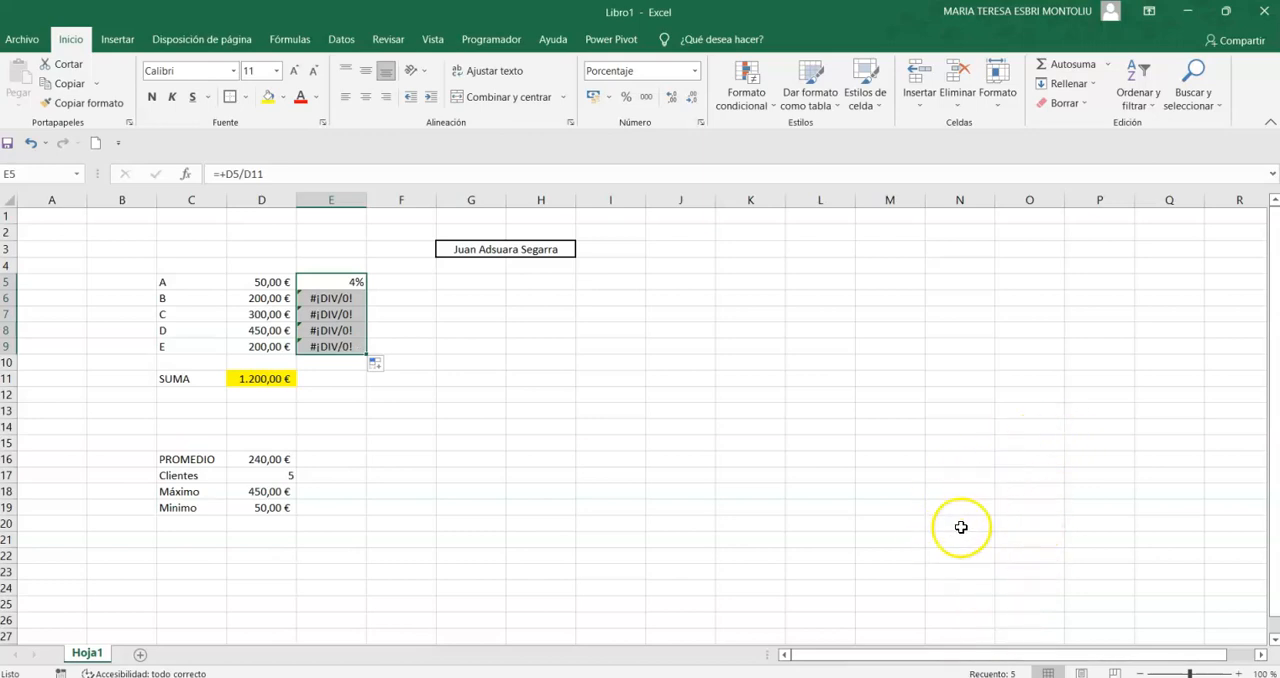
click(522, 299)
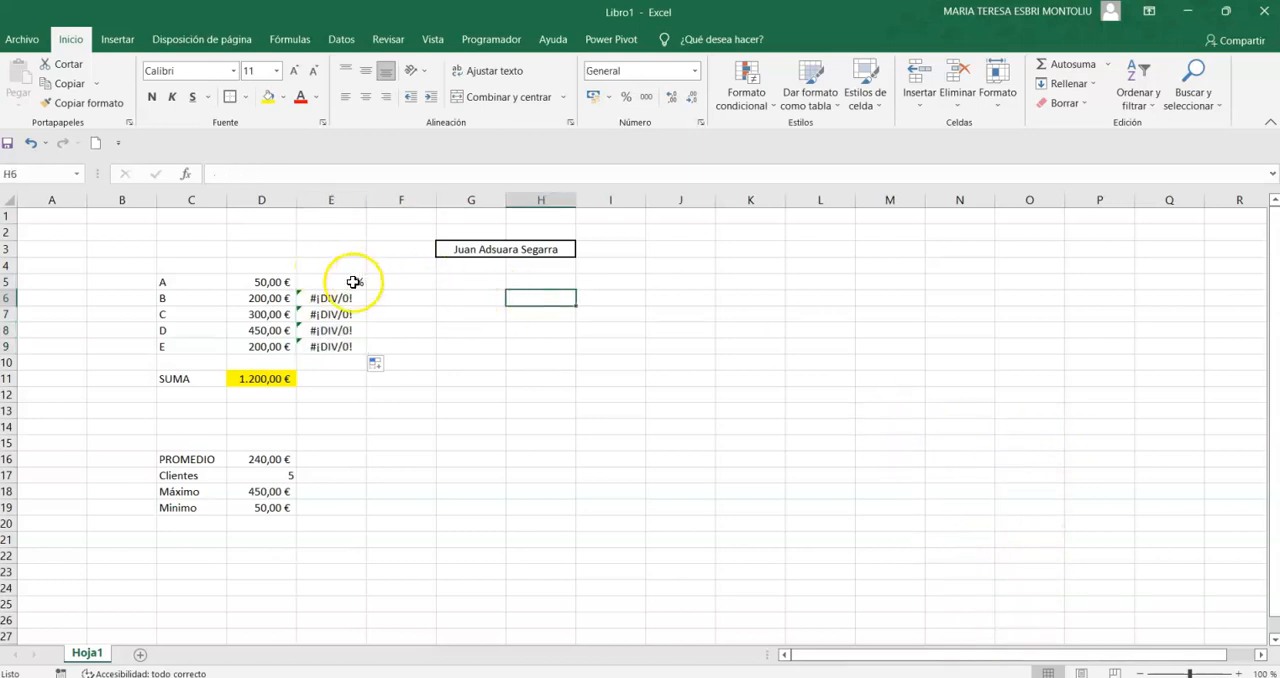
- Inspect the formulas in cells E5 through E9 one by one to check which cells they reference
double_click(340, 281)
key(ctrl+Return)
double_click(330, 299)
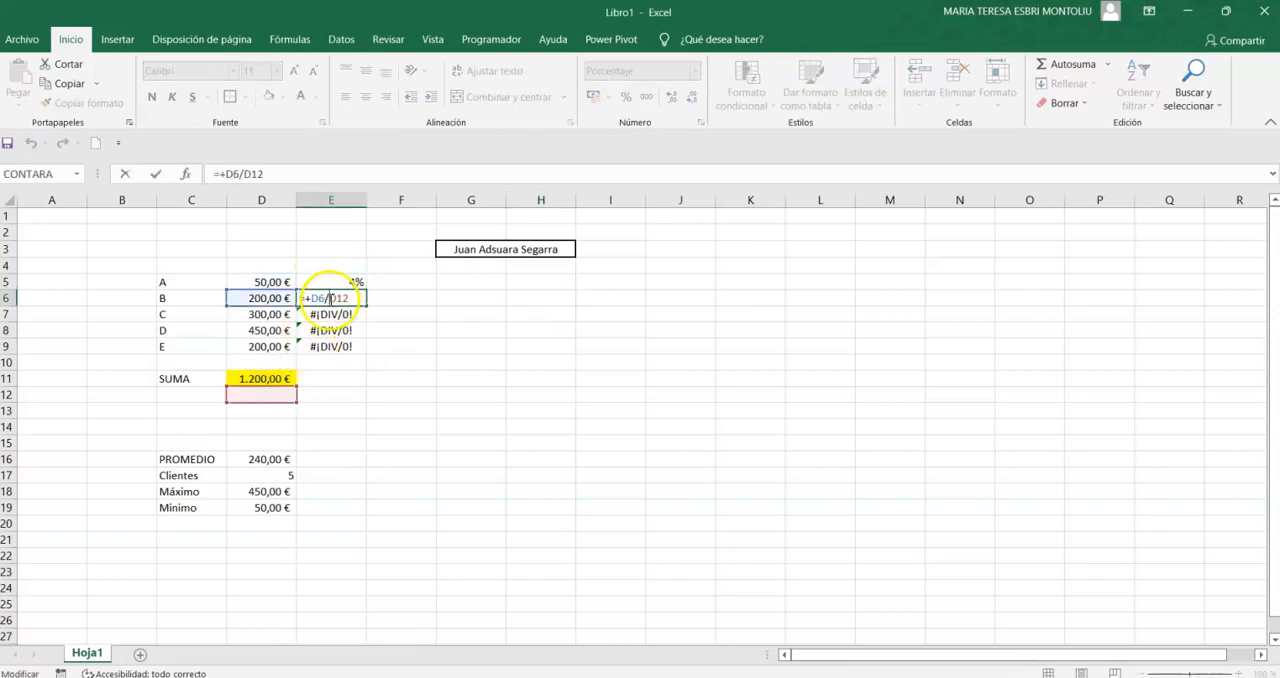
key(ctrl+Return)
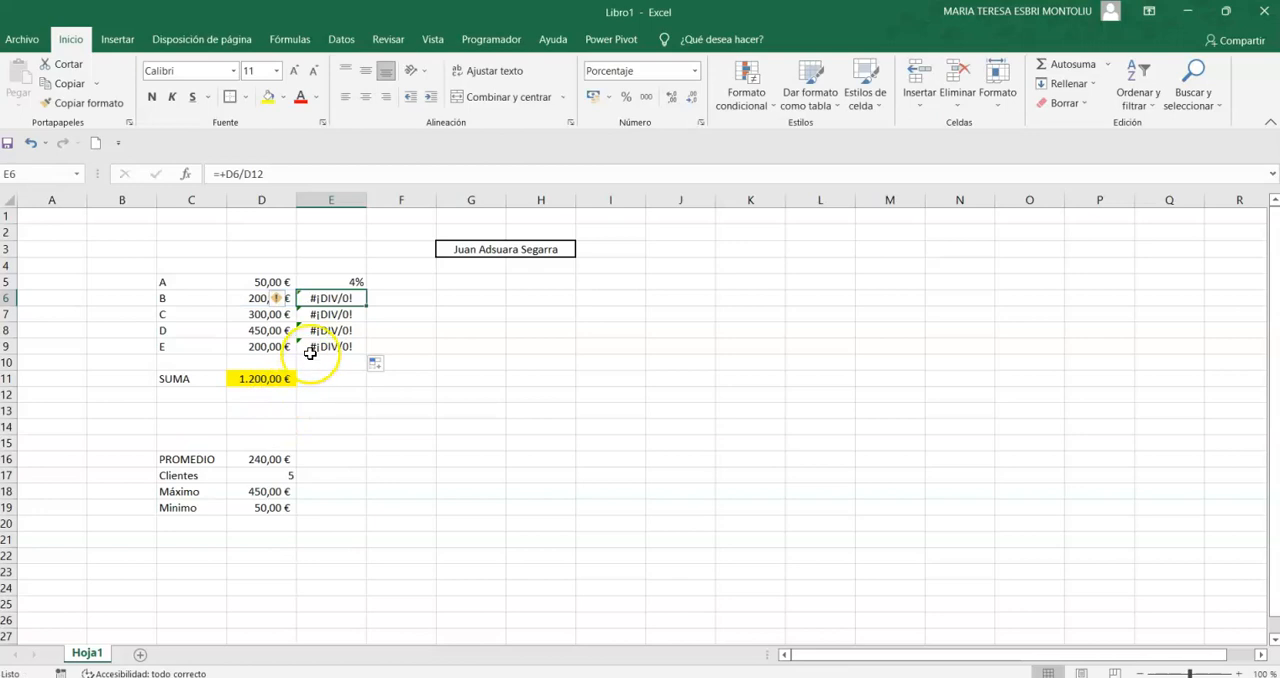
double_click(334, 314)
key(ctrl+Return)
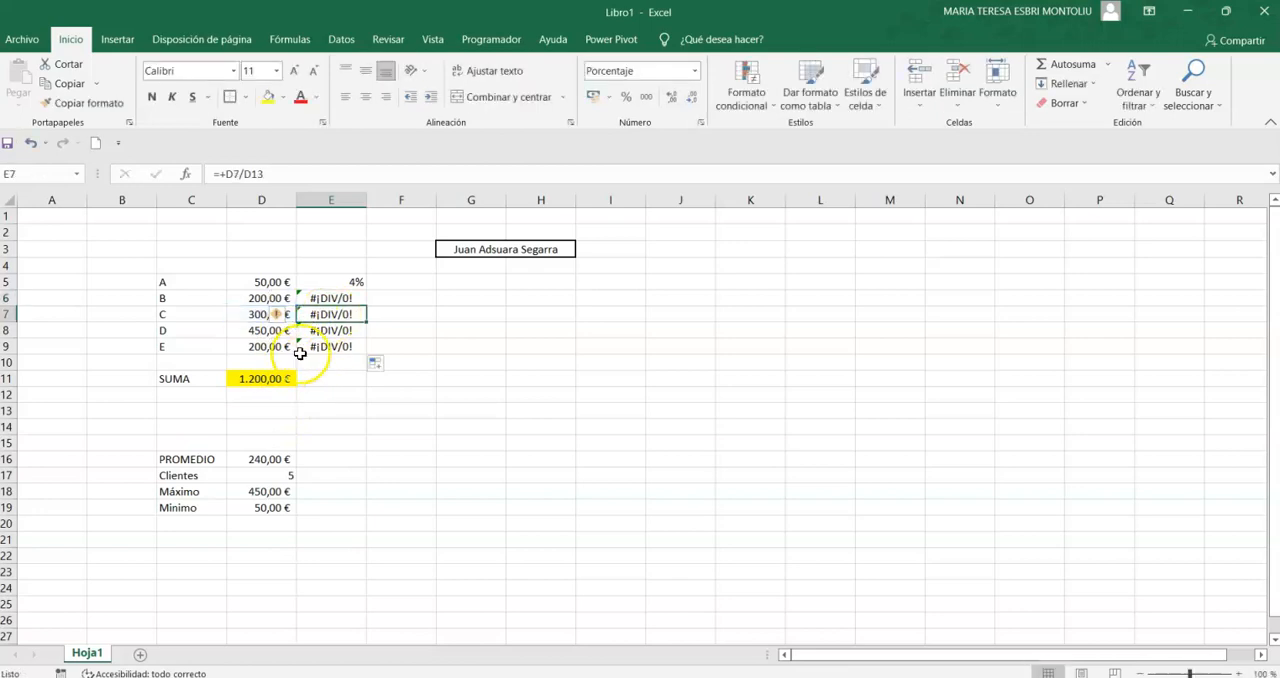
double_click(330, 331)
key(ctrl+Return)
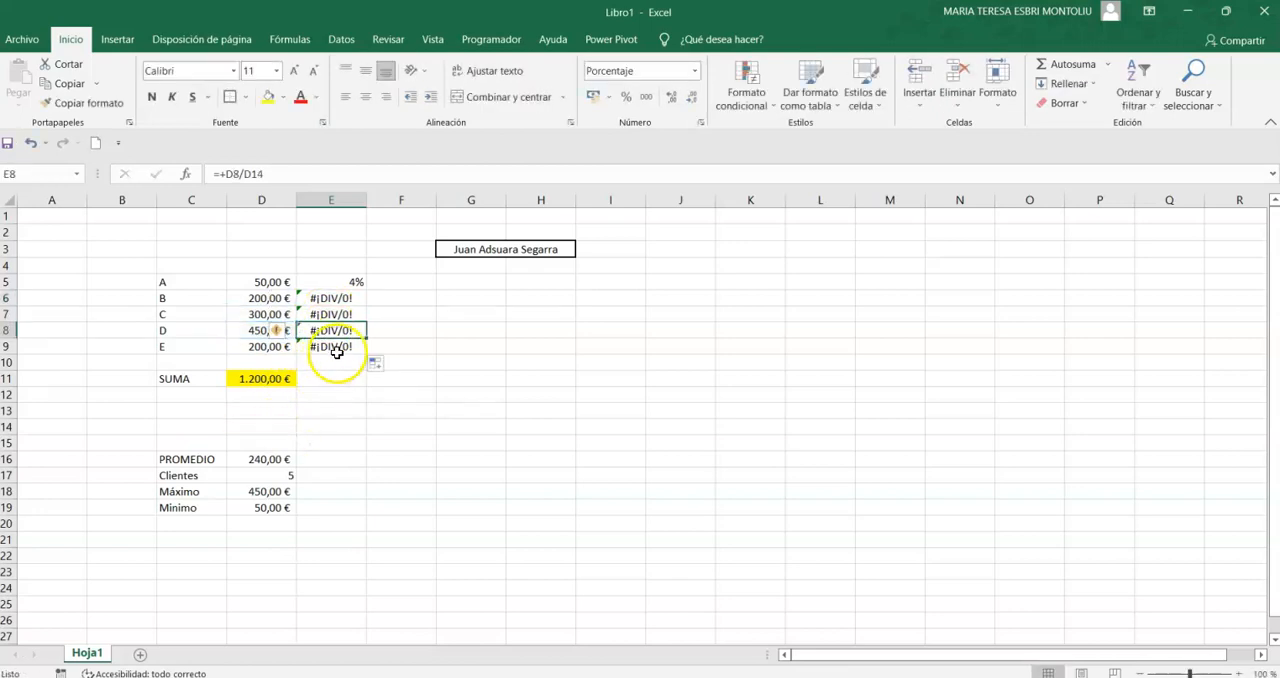
double_click(335, 347)
key(ctrl+Return)
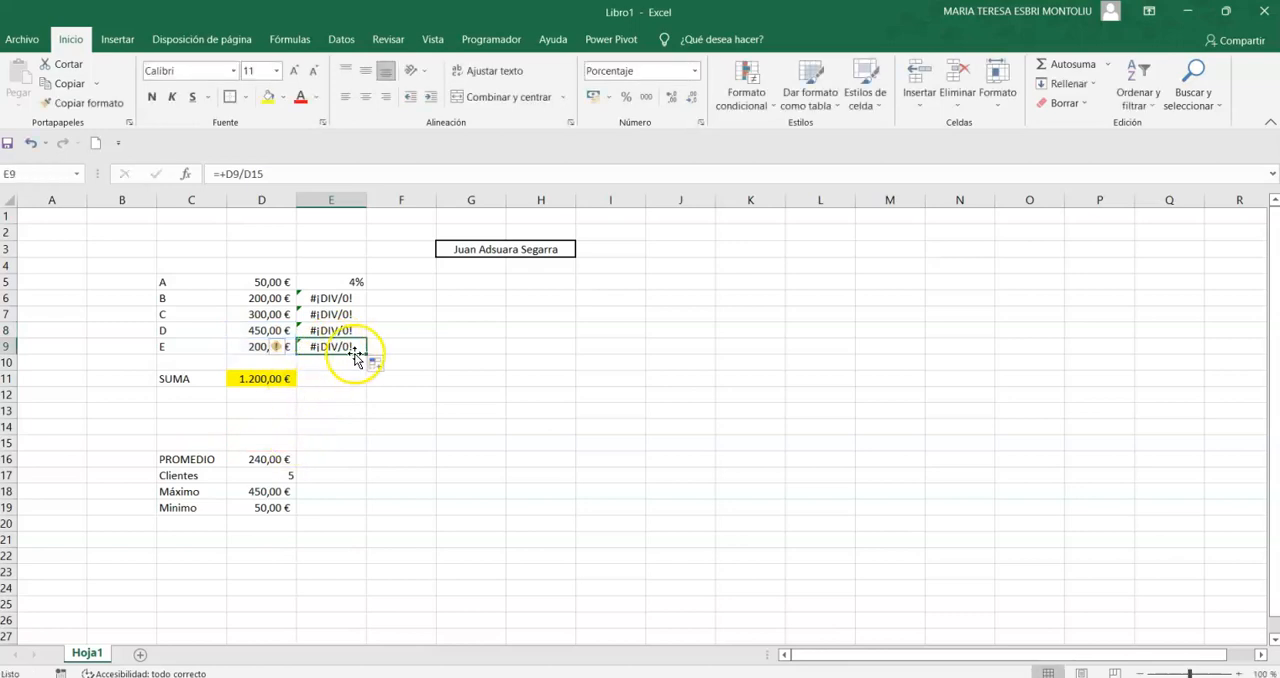
- Extend the formula from E9 into E10 and inspect which cells it references
drag(369, 370, 369, 368)
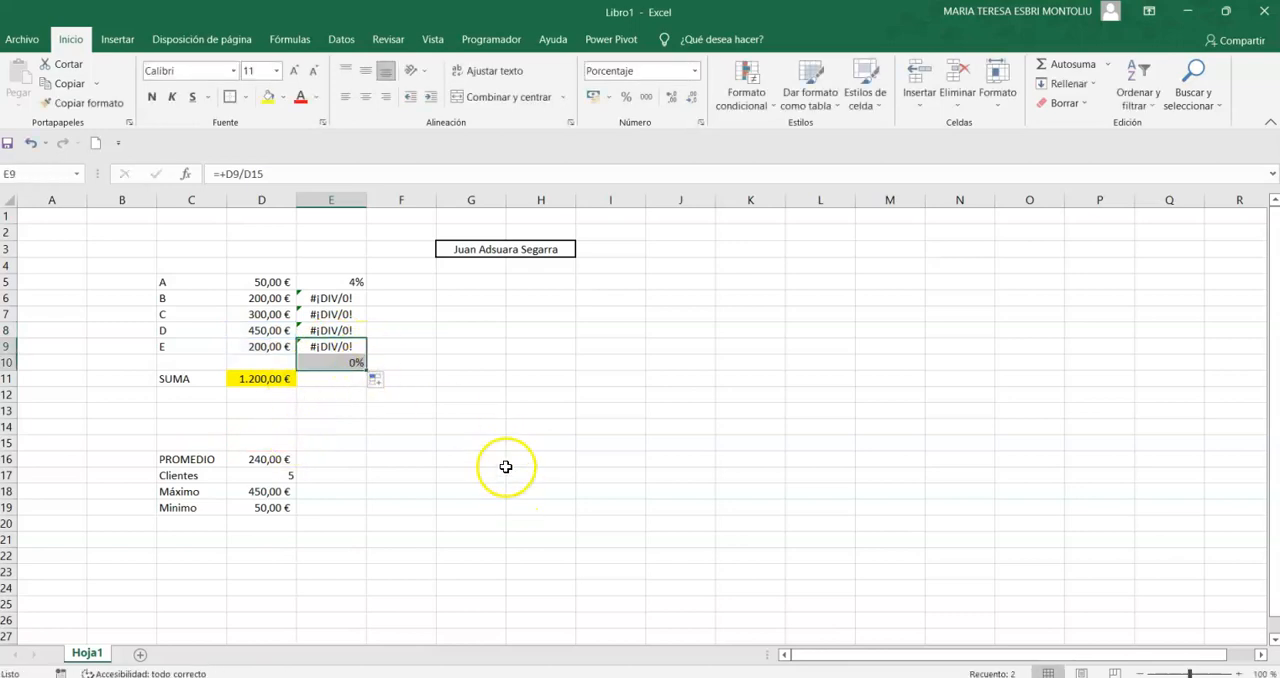
click(343, 366)
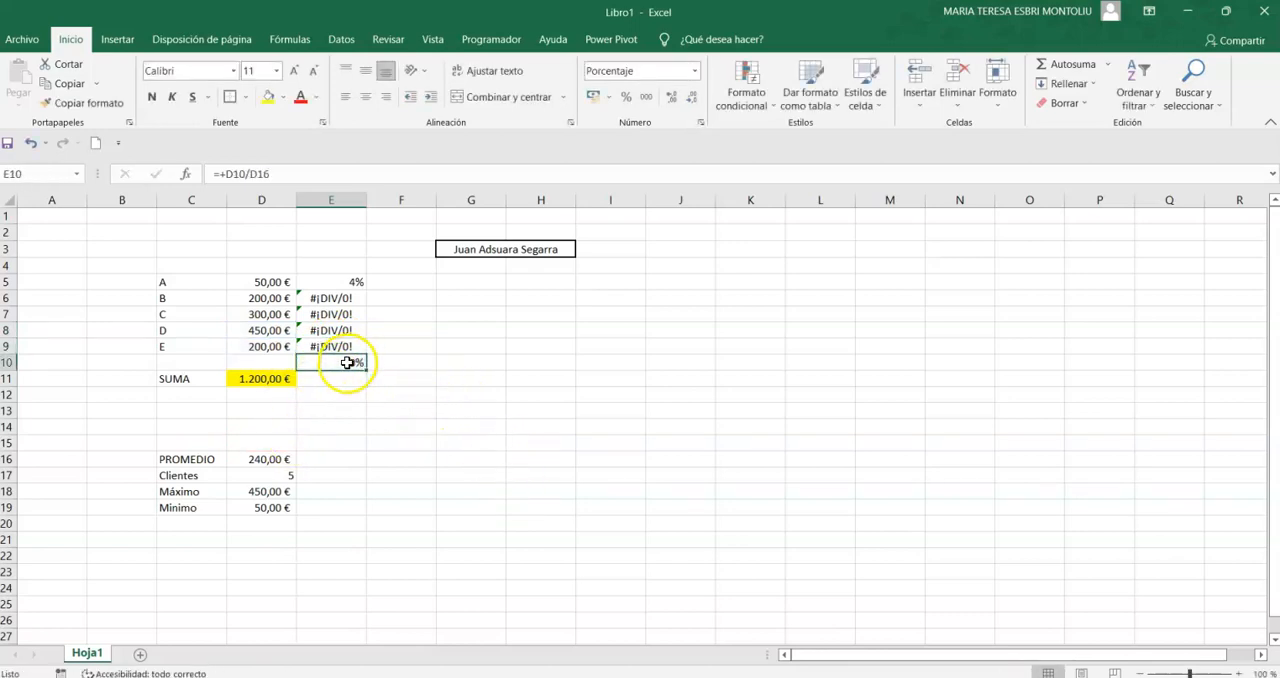
double_click(345, 364)
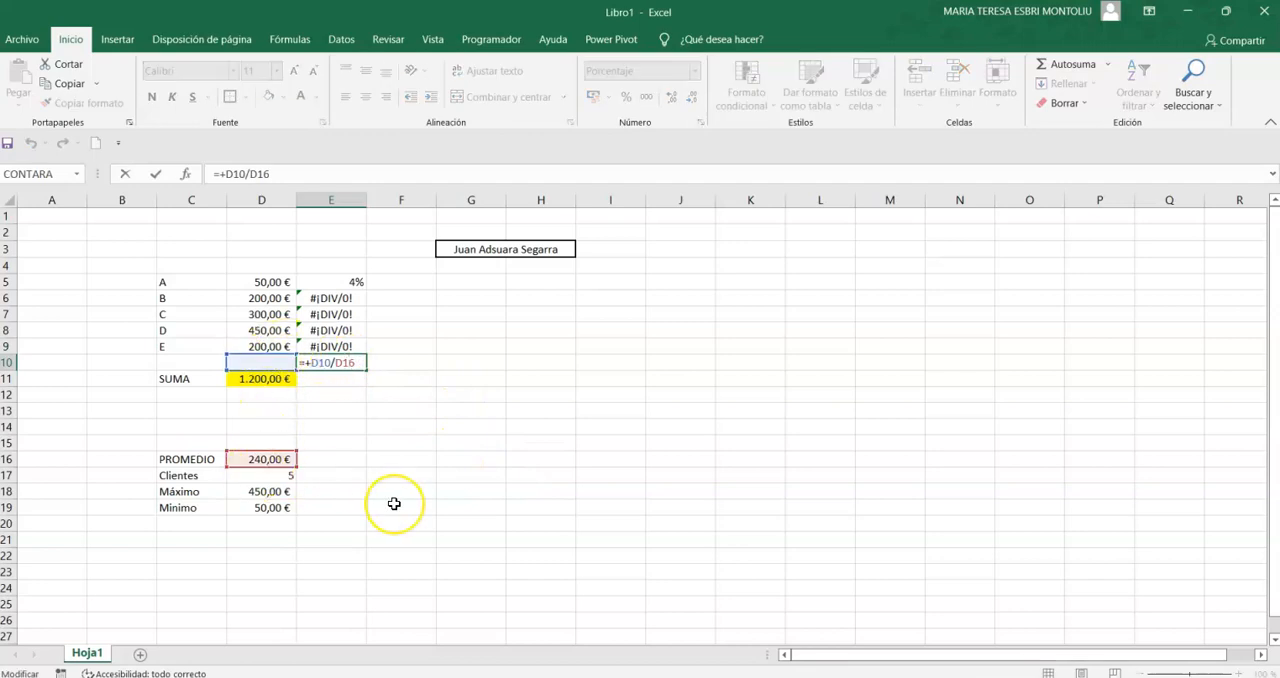
key(Escape)
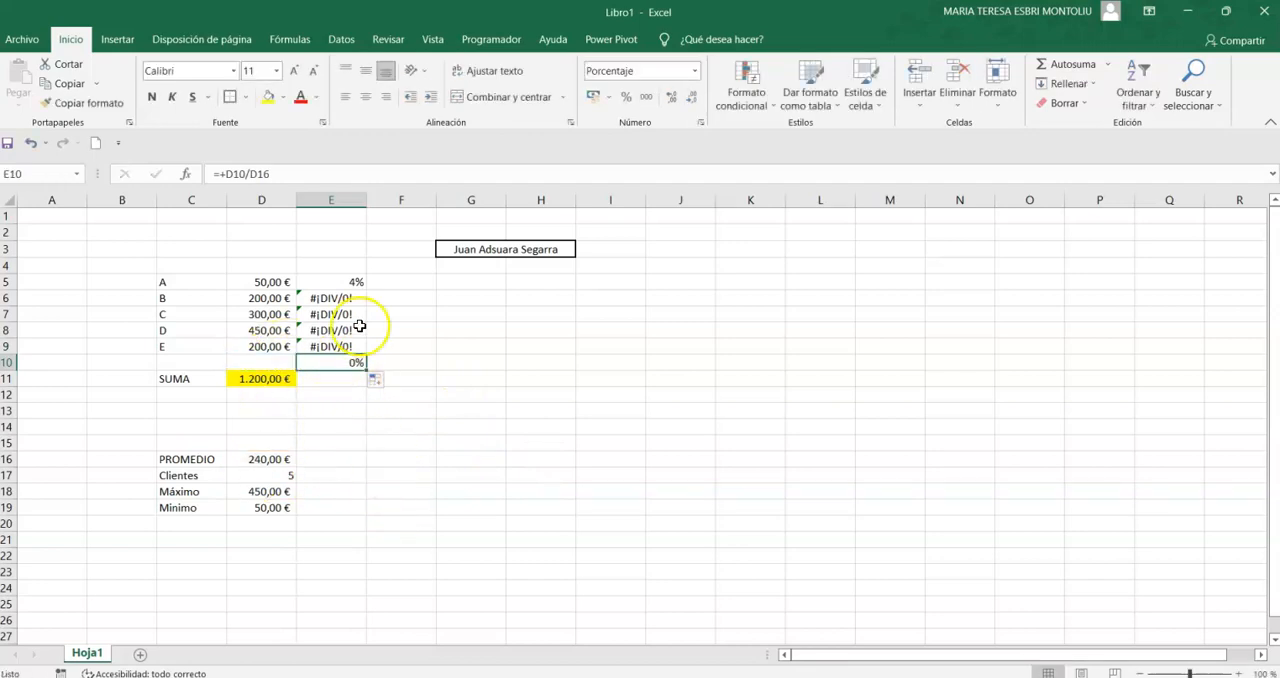
- Replace the formula in cell E5 with +D5/$D$11, locking the reference to the sum
click(363, 284)
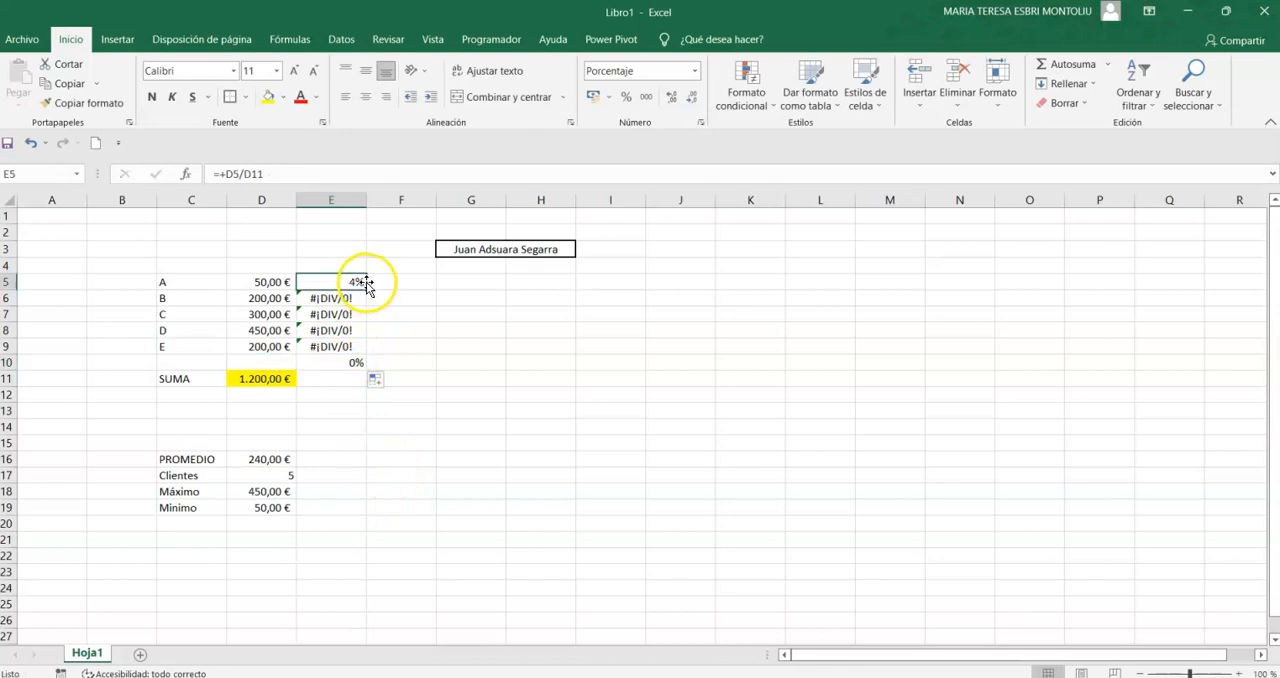
text(+)
click(254, 281)
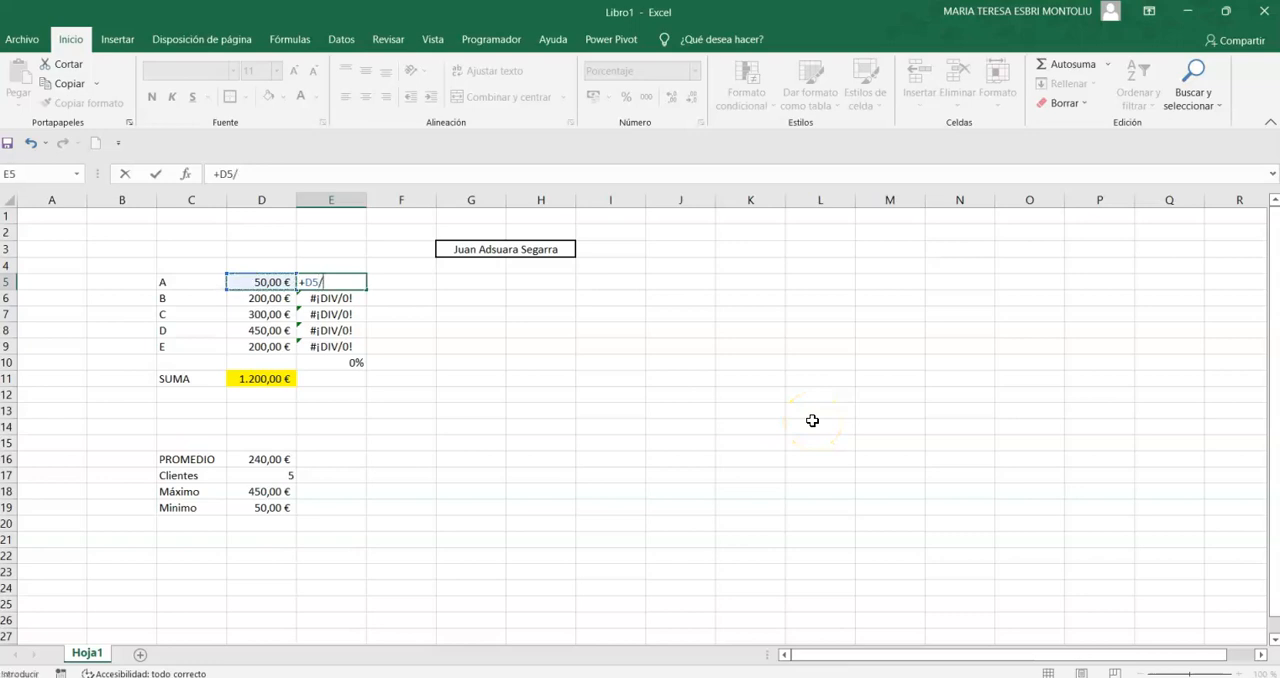
click(290, 378)
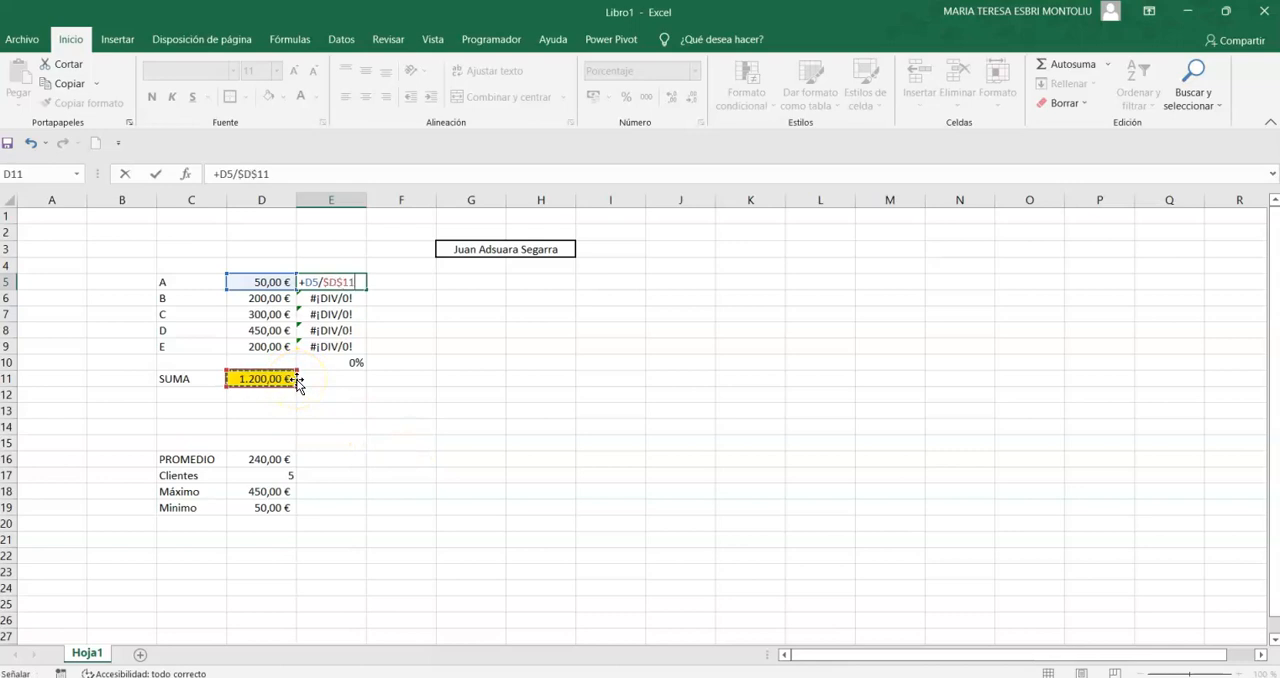
key(Return)
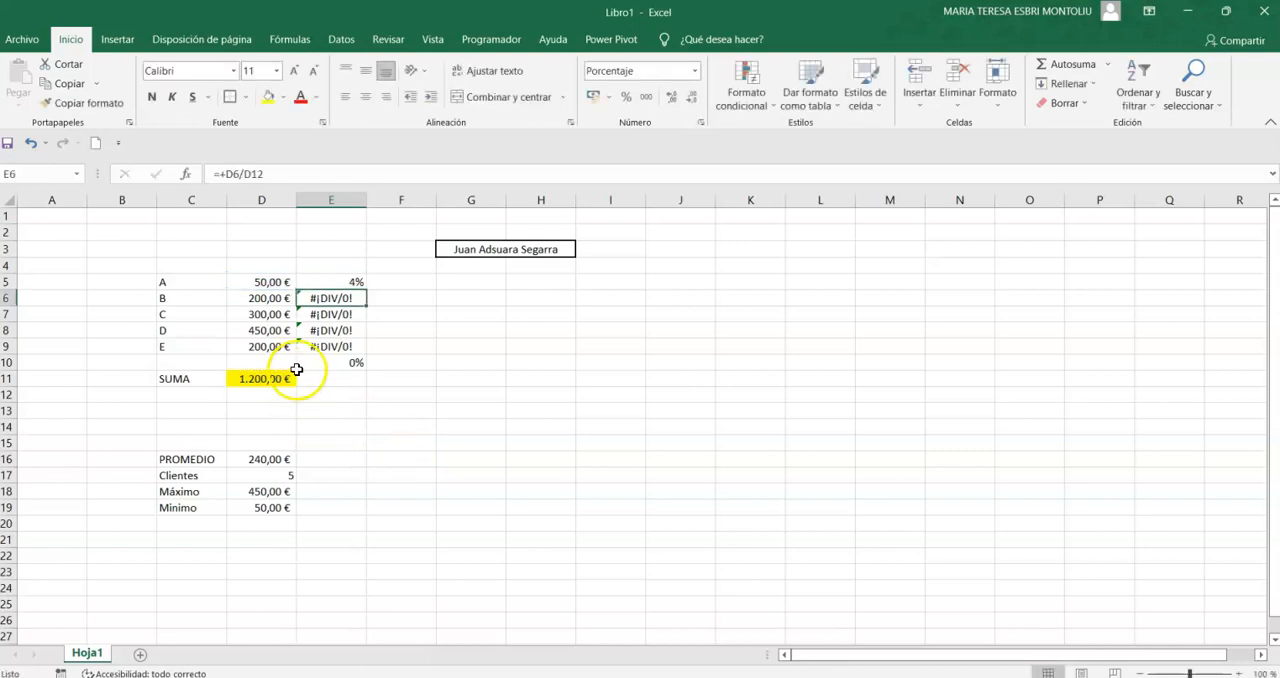
- Fill the absolute-reference formula from E5 down through E9 and clear the extra formula in E10
click(370, 289)
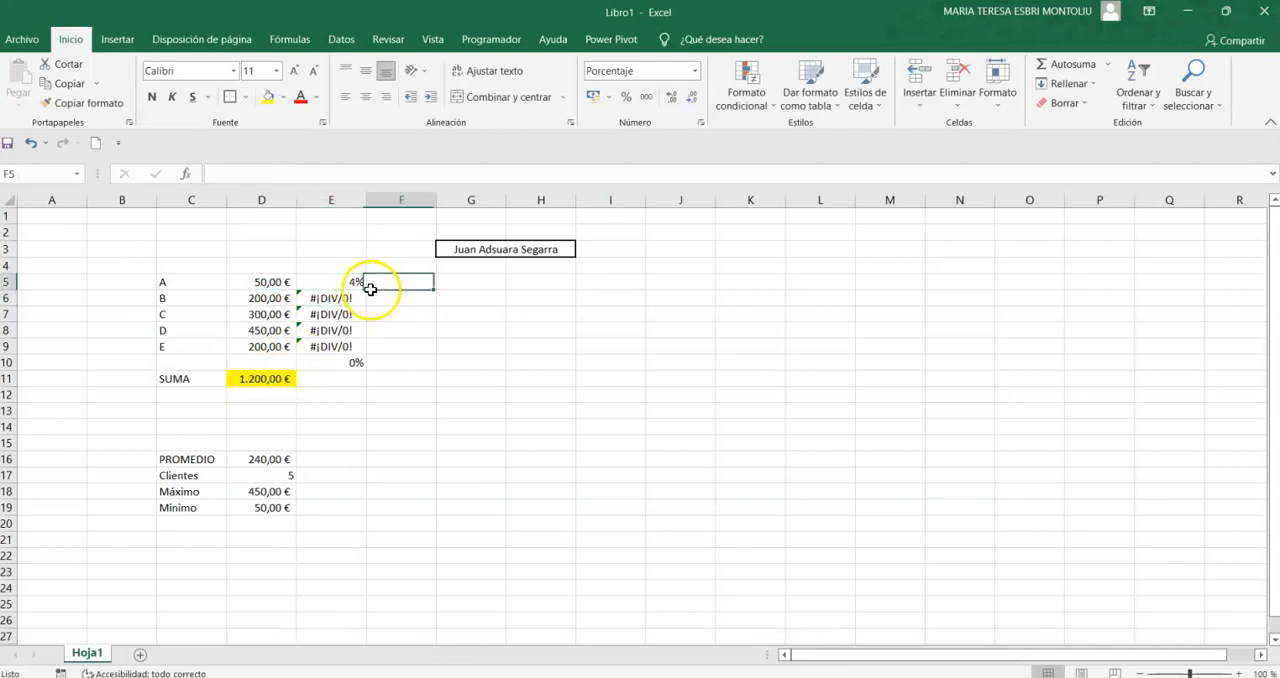
click(345, 282)
drag(366, 290, 361, 351)
click(343, 362)
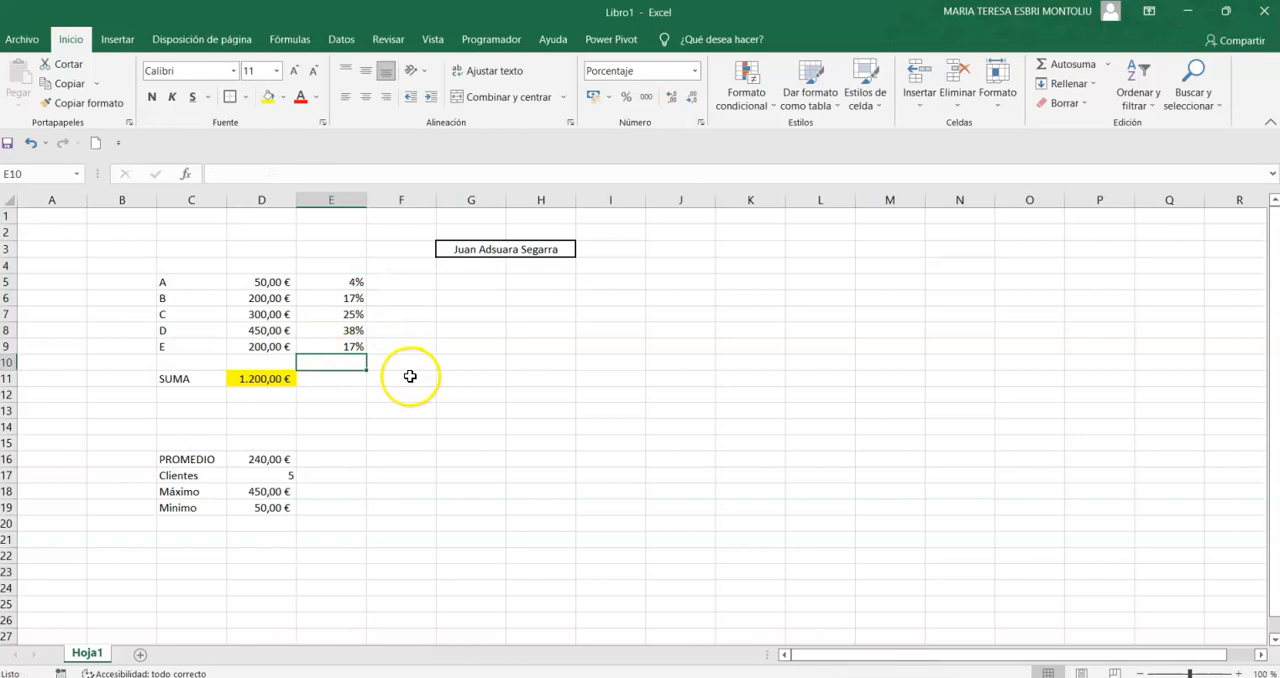
- Total the percentages of column E in cell E11 with AutoSum
click(336, 378)
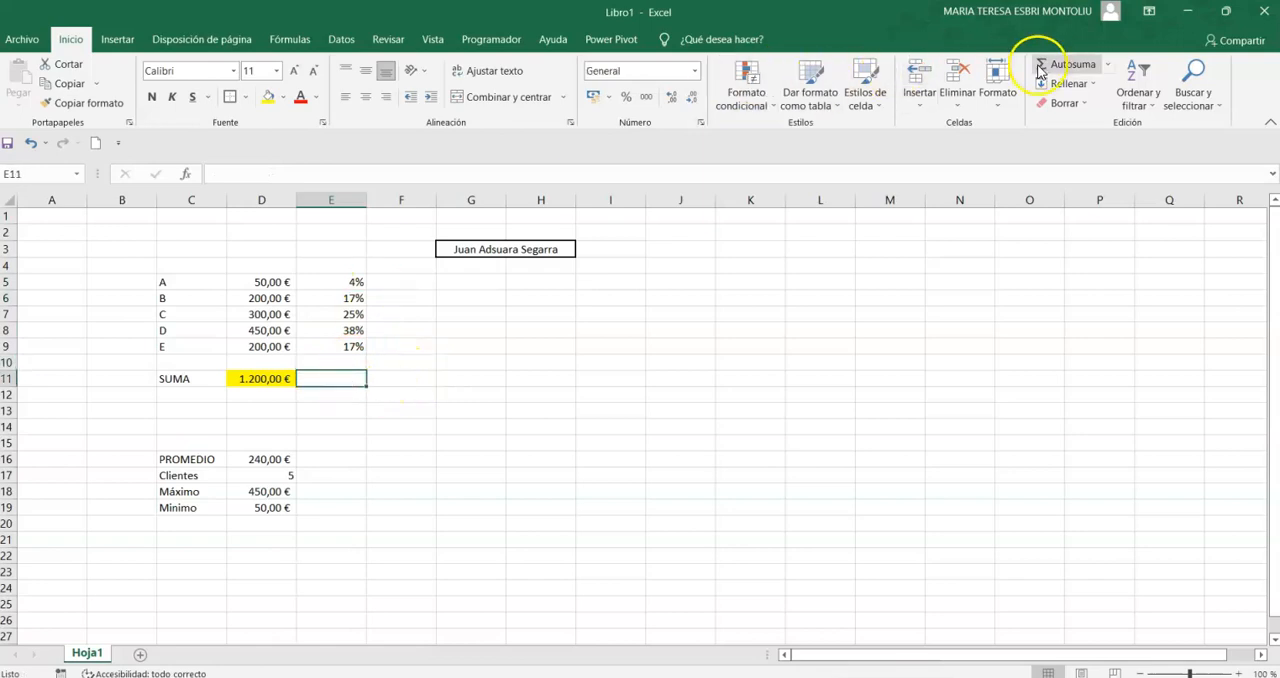
click(1068, 65)
key(Return)
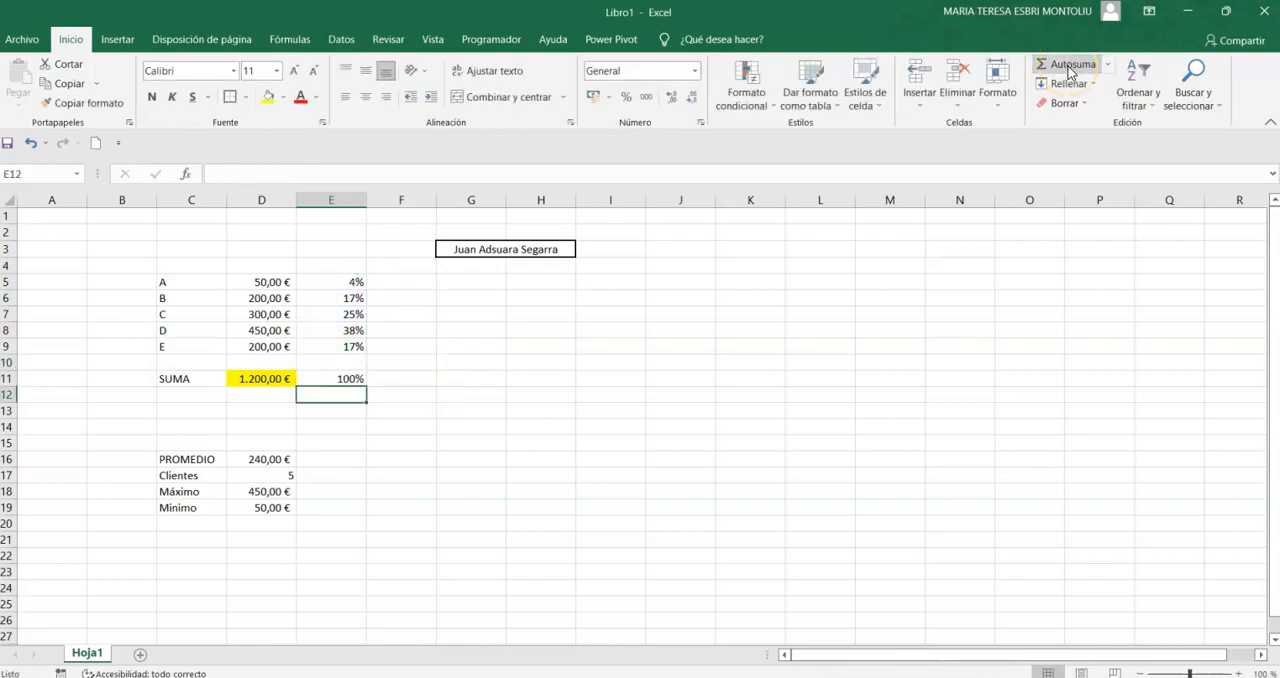